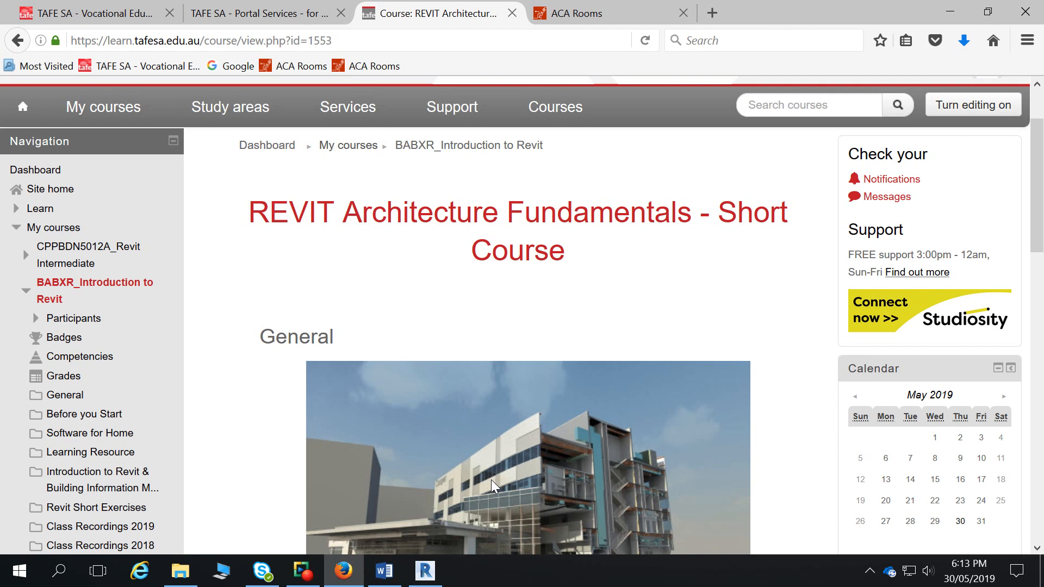
Open the course's Revit Short Exercises section and look through its exercise headings and downloadable files
scroll(492, 480, "down", 10)
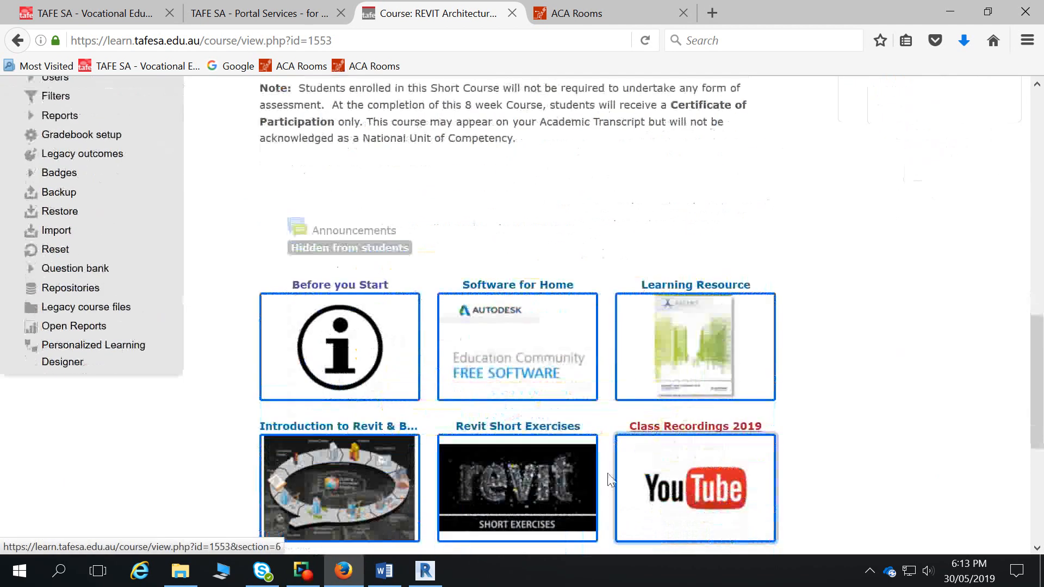
left_click(563, 438)
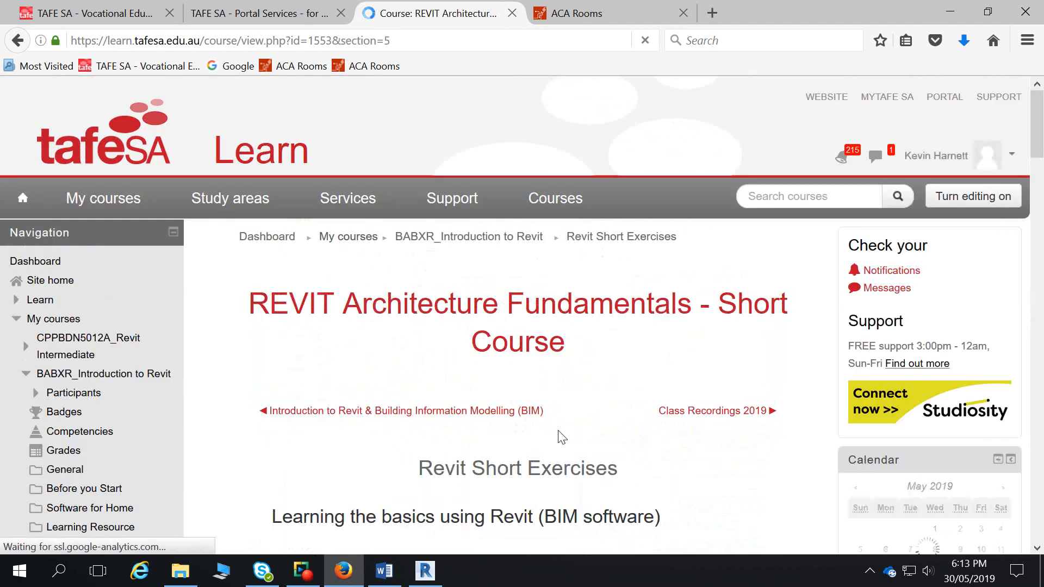
scroll(563, 437, "down", 17)
scroll(563, 438, "up", 5)
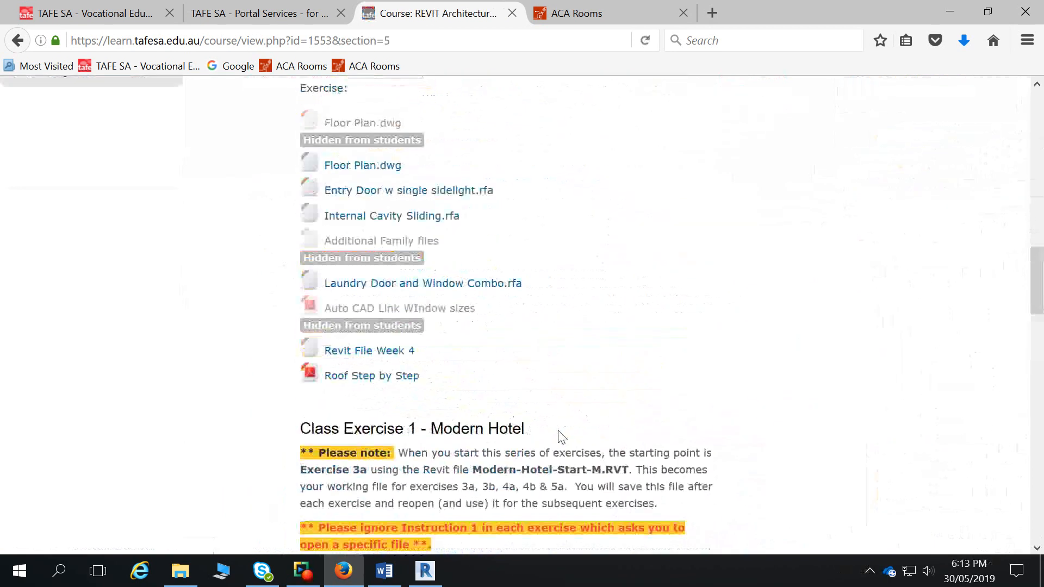
scroll(467, 408, "down", 5)
scroll(492, 387, "down", 7)
scroll(611, 396, "up", 20)
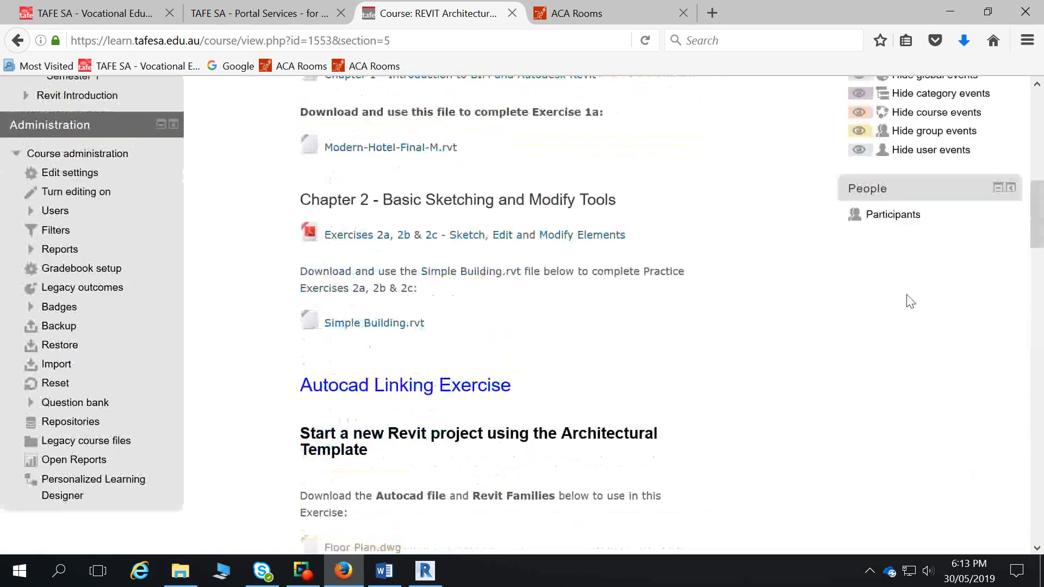
Turn on course editing and switch the course role to Student to see what students can access
left_click(984, 197)
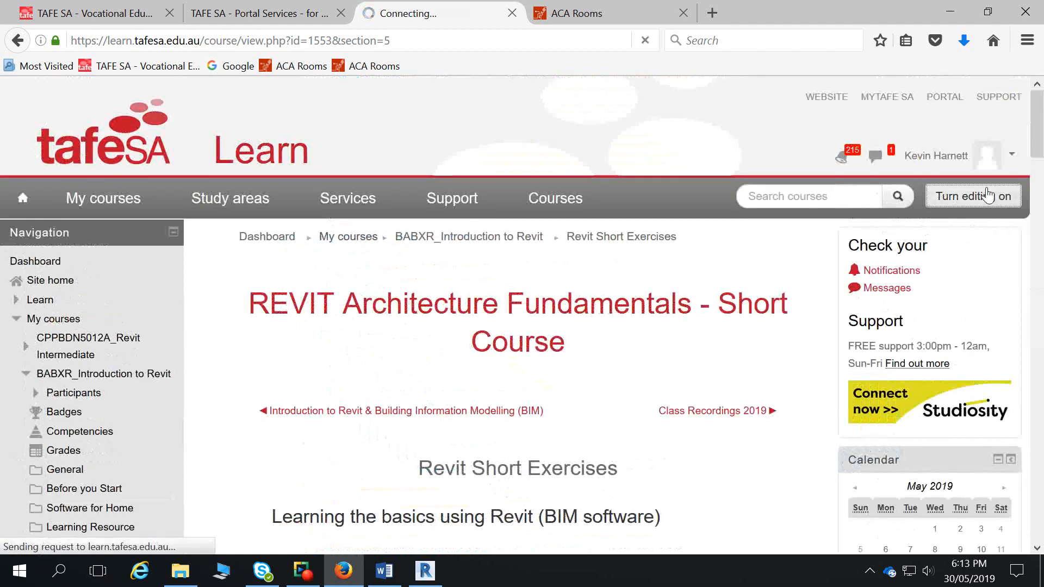
left_click(1012, 155)
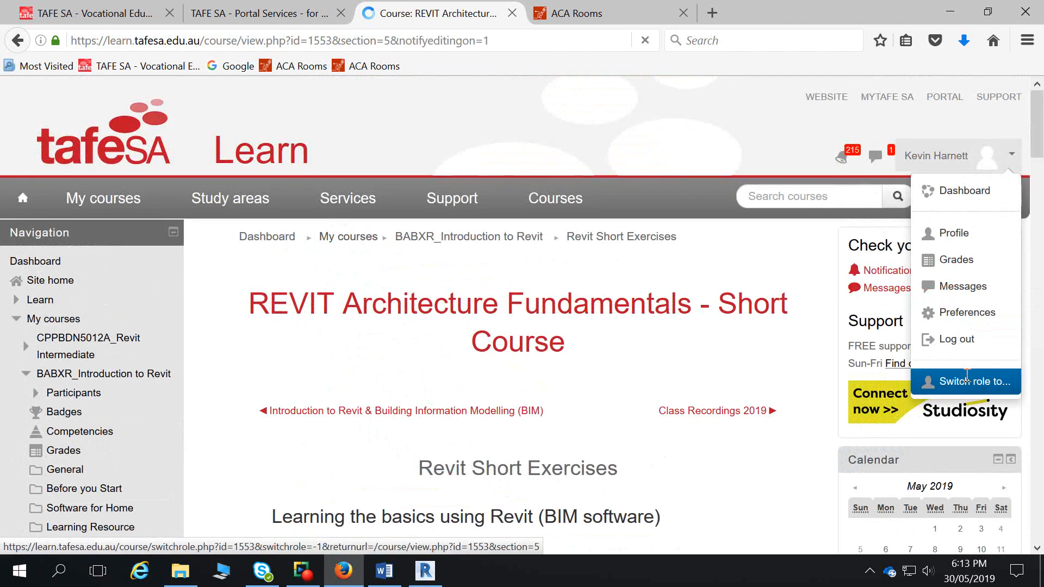
left_click(1015, 158)
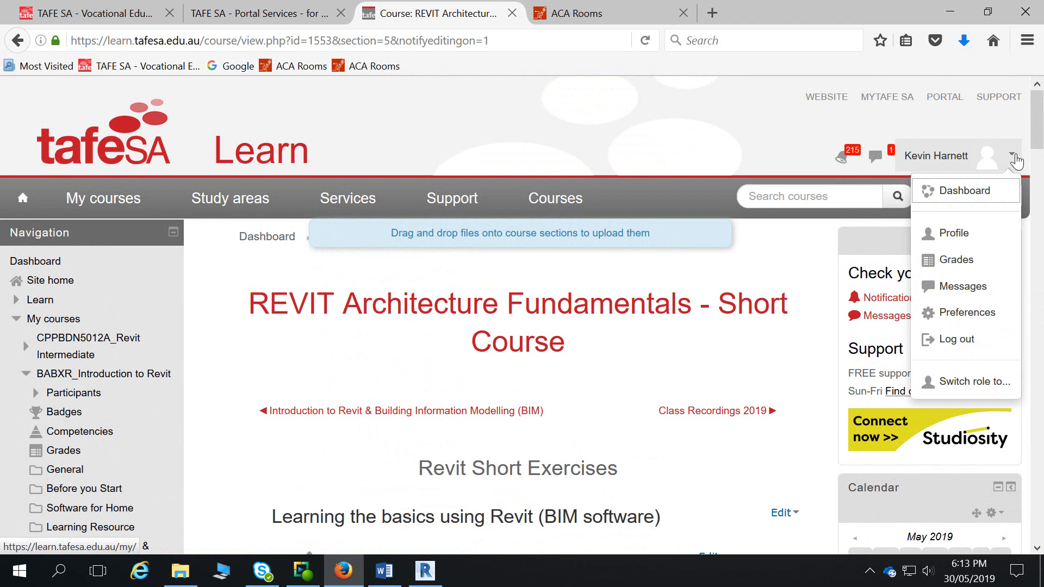
left_click(977, 381)
scroll(579, 388, "down", 3)
scroll(579, 388, "down", 3)
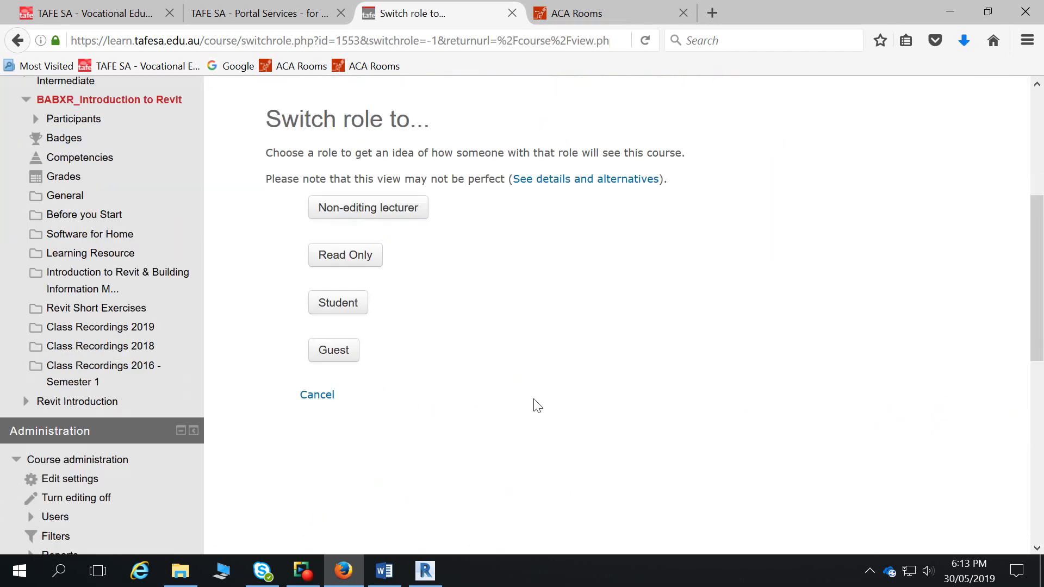
left_click(340, 300)
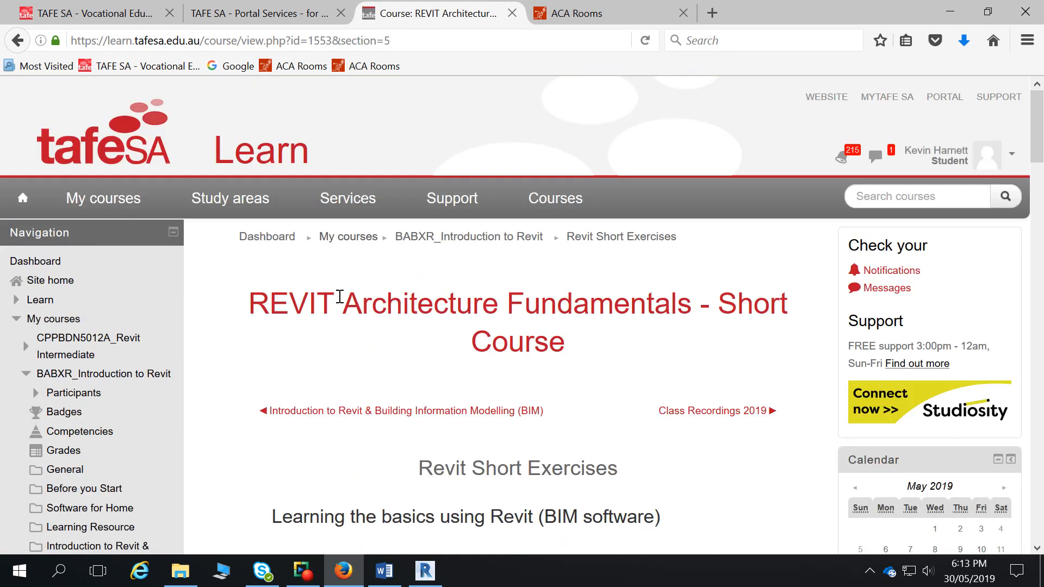
Open the Revit 'Simple House' Drawing Exercise a - (Draw) PDF under Class Exercise 2 and maximize its window
scroll(517, 389, "down", 10)
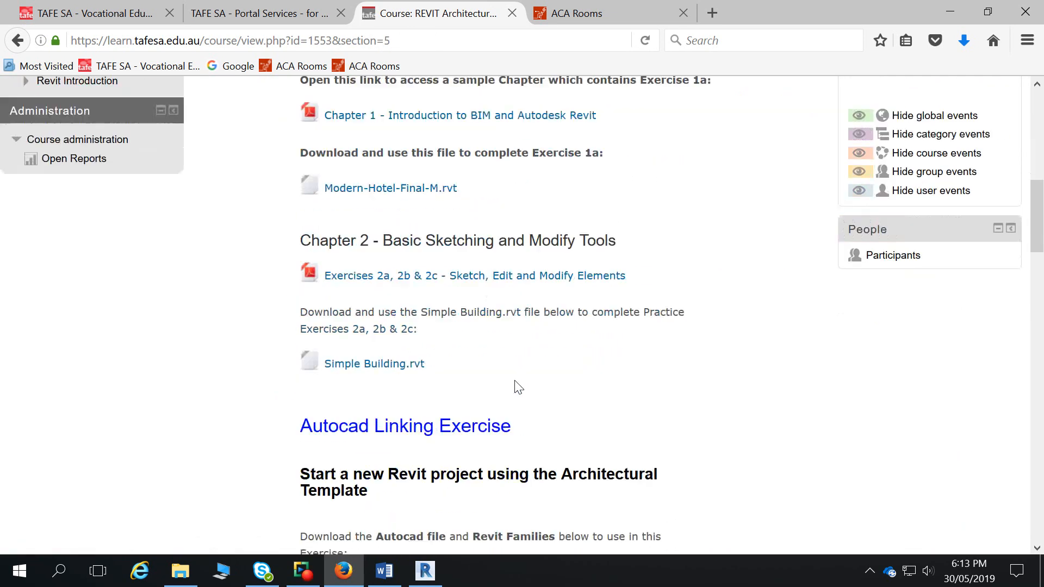
scroll(540, 389, "down", 2)
scroll(560, 306, "down", 6)
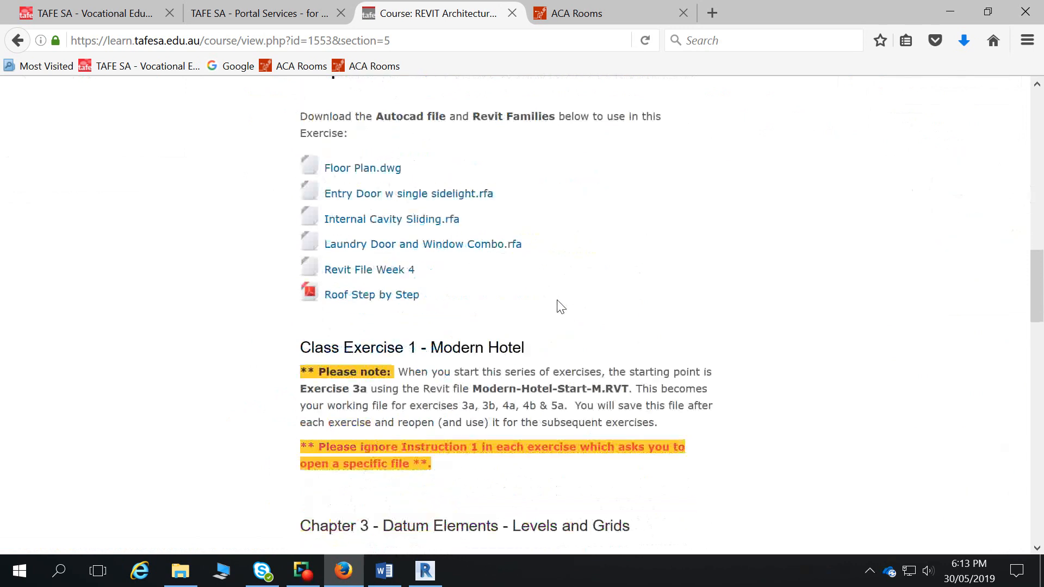
scroll(496, 292, "down", 8)
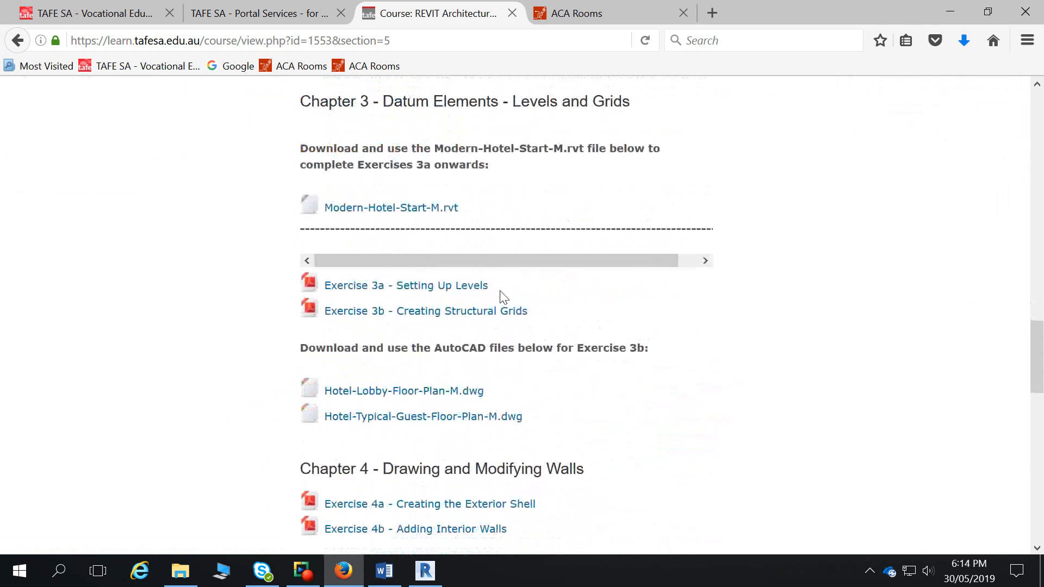
scroll(504, 297, "down", 6)
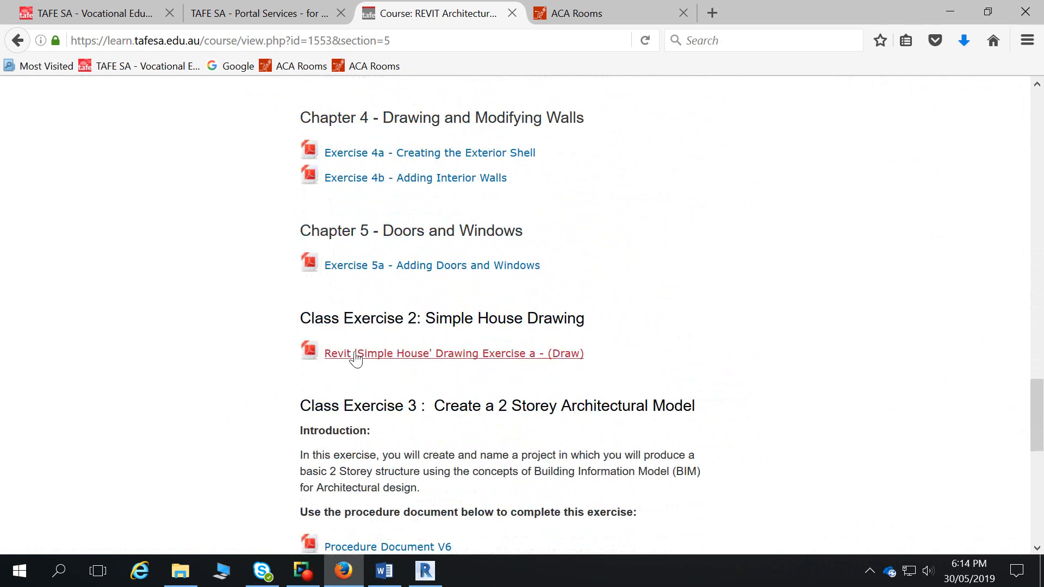
left_click(511, 355)
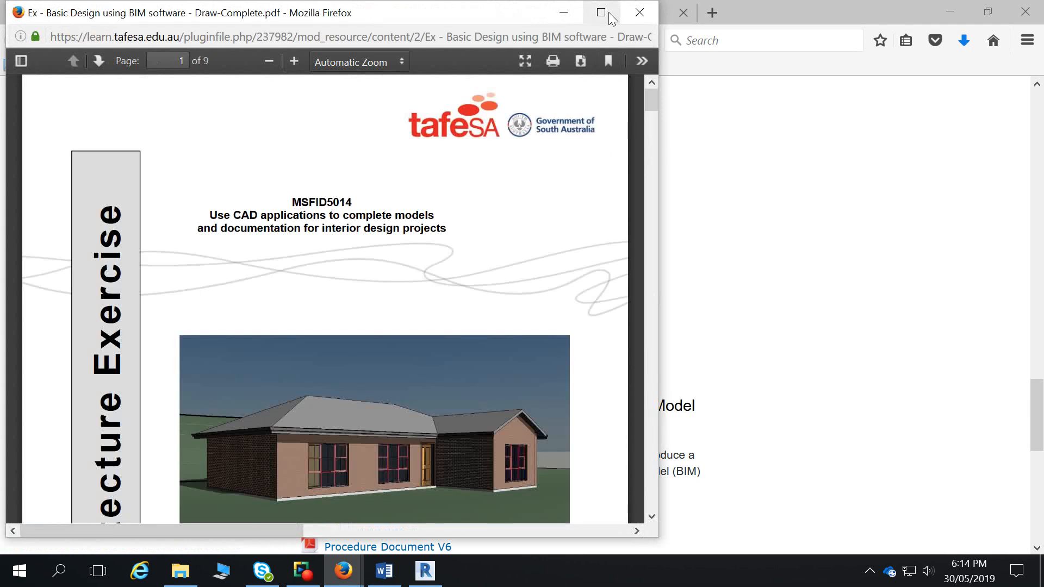
left_click(601, 12)
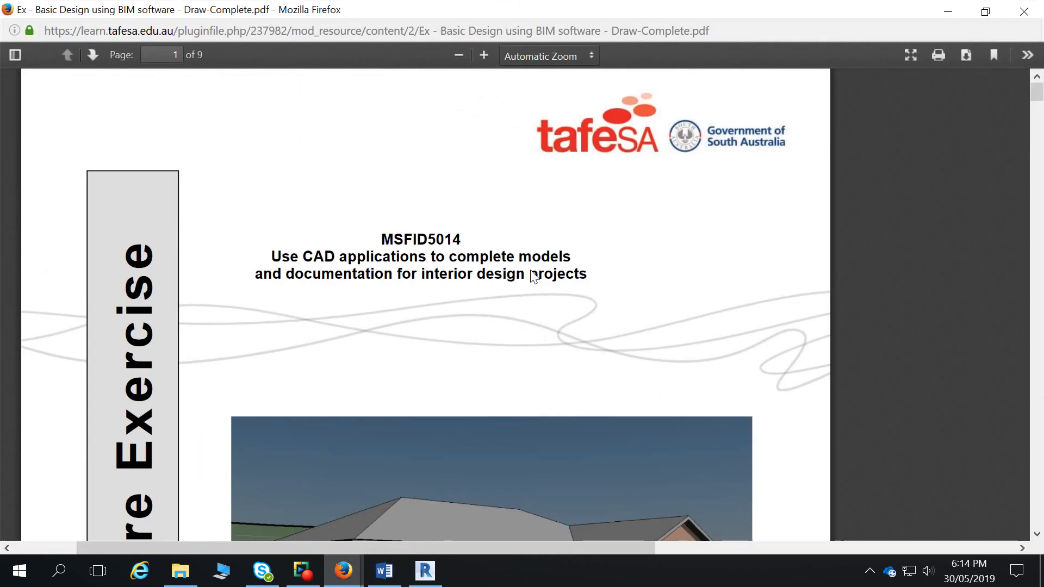
Switch to Revit and pin the plan's upper, left and lower-left brick veneer perimeter walls on the Floor Level
left_click(427, 570)
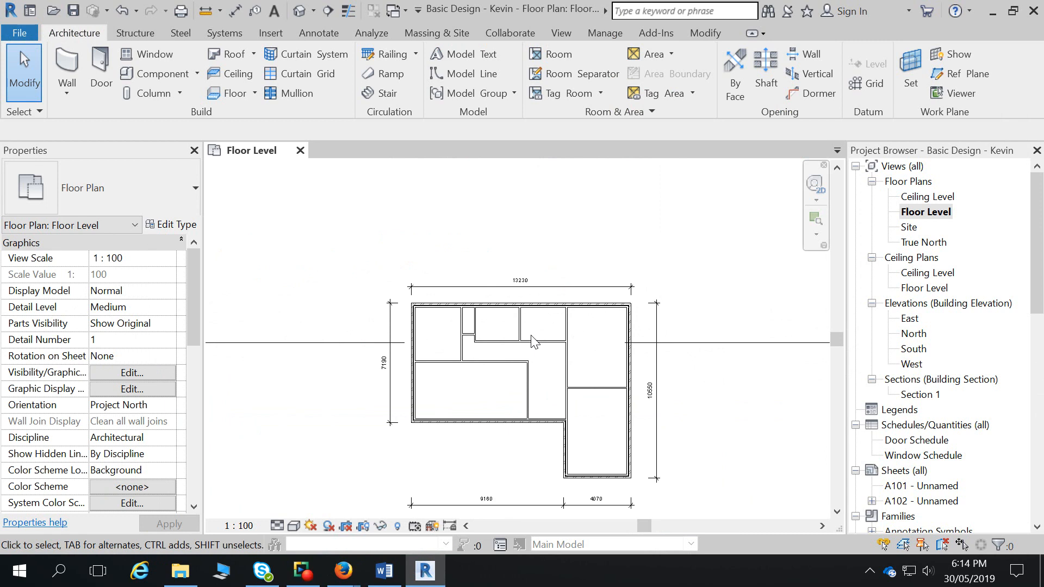
left_click(585, 305)
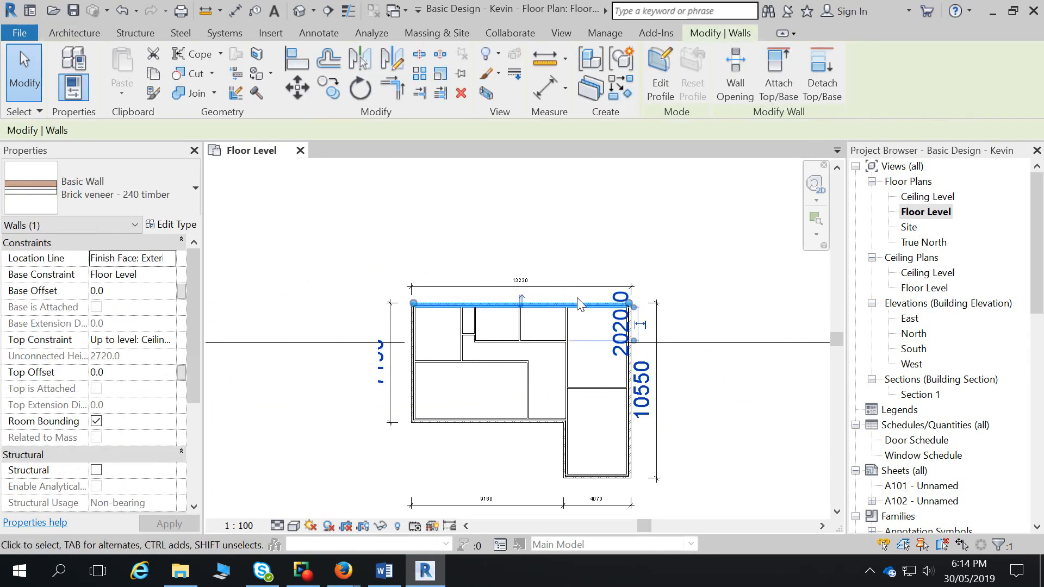
left_click(461, 74)
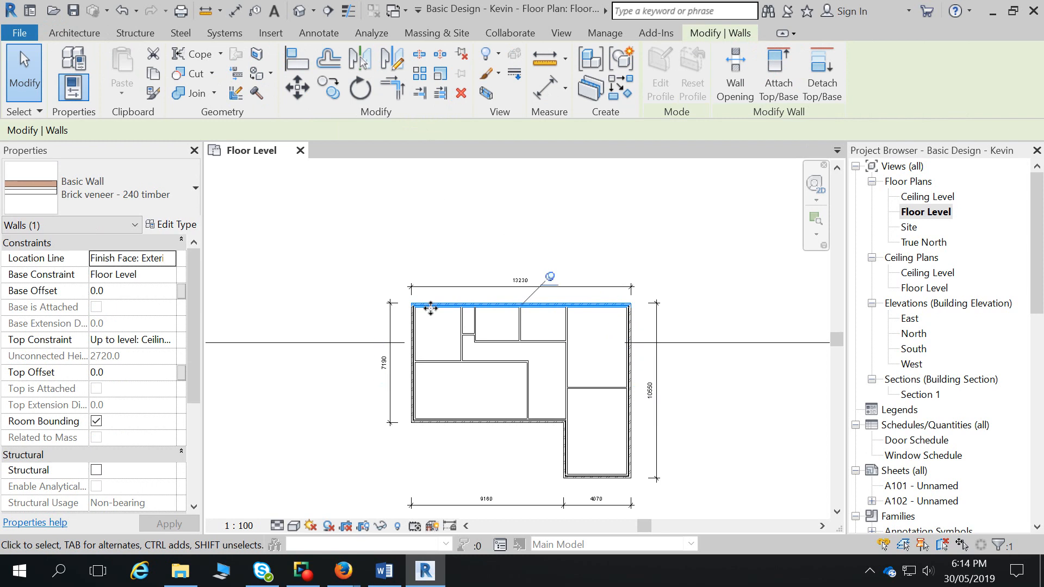
left_click(419, 348)
left_click(461, 74)
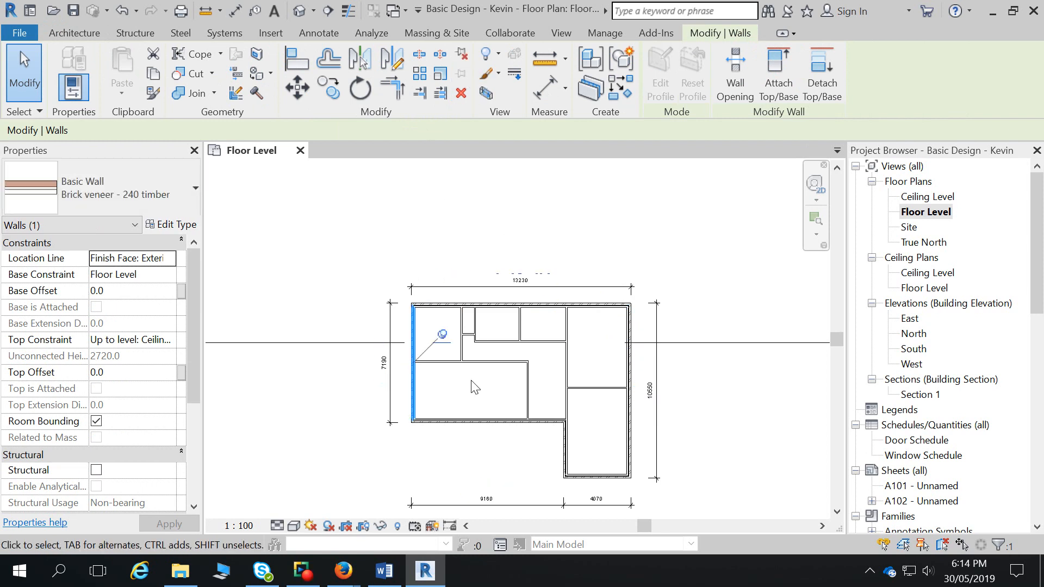
left_click(480, 422)
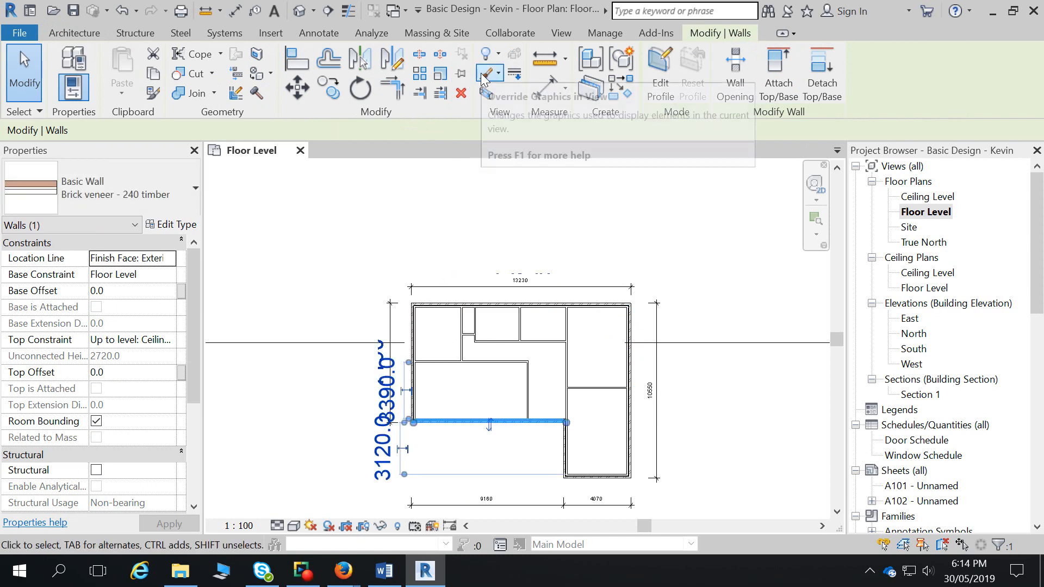
left_click(461, 74)
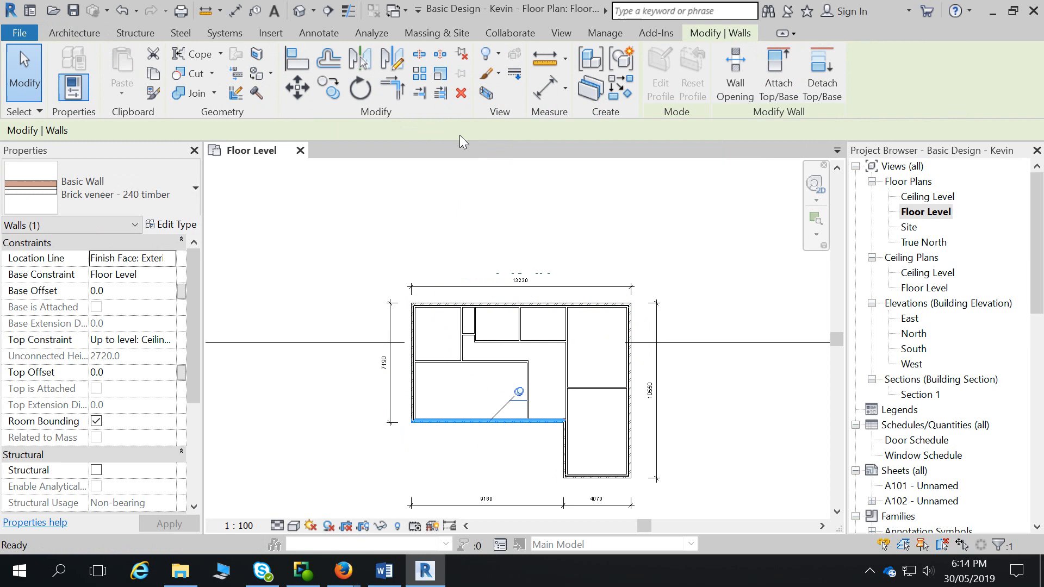
Pin the remaining perimeter walls: the projecting wing's short side wall and end wall, and the long right-hand wall; check the upper wall's pin
left_click(565, 444)
left_click(461, 74)
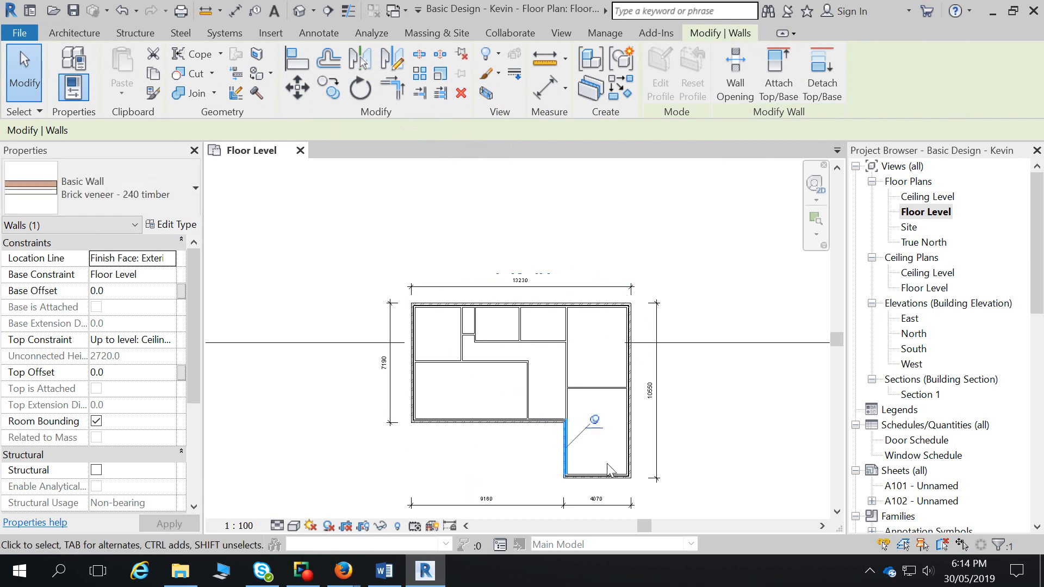
left_click(612, 479)
left_click(461, 74)
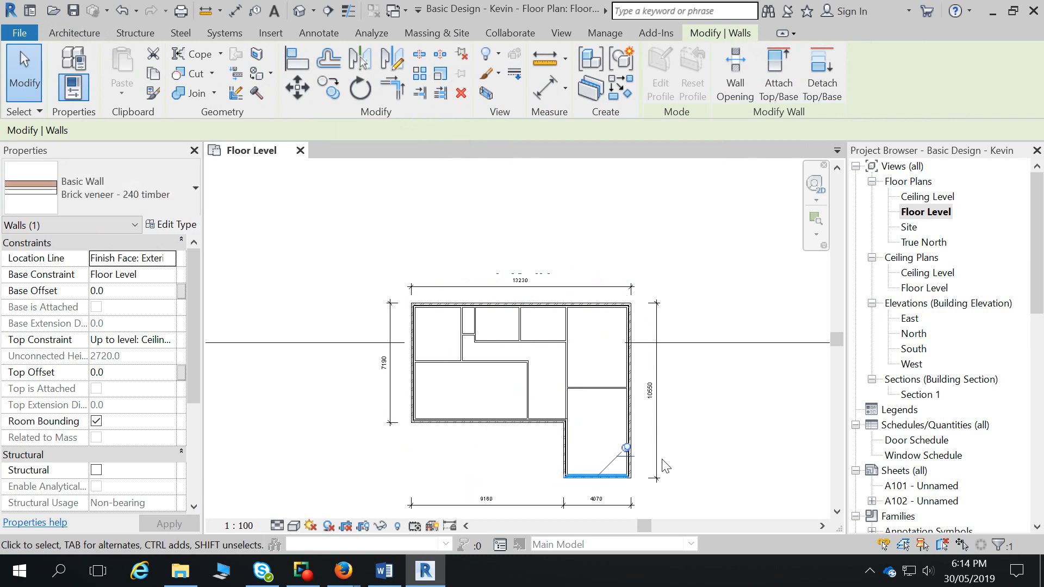
key("Escape")
left_click(628, 422)
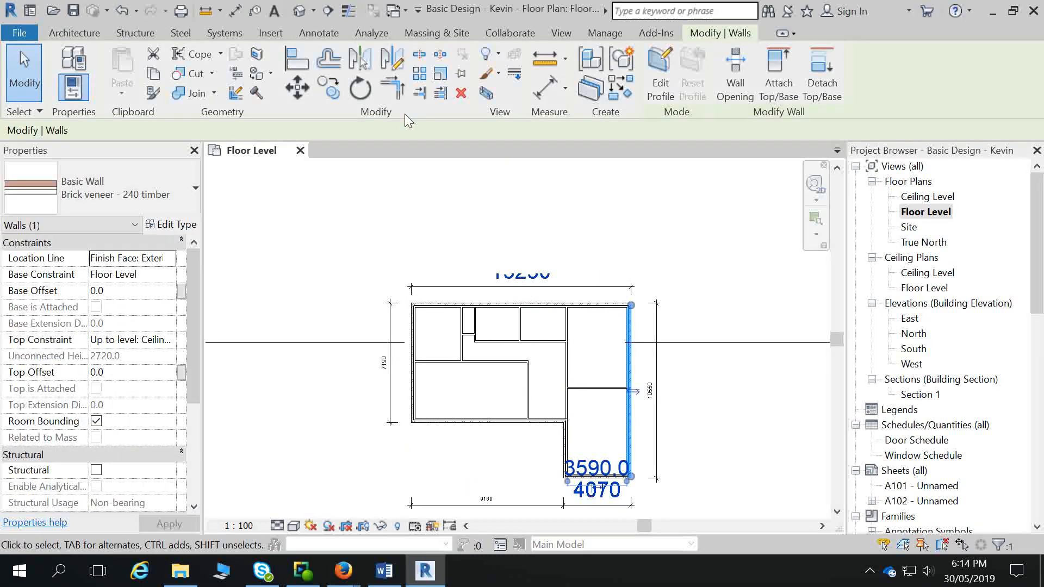
left_click(461, 74)
key("Escape")
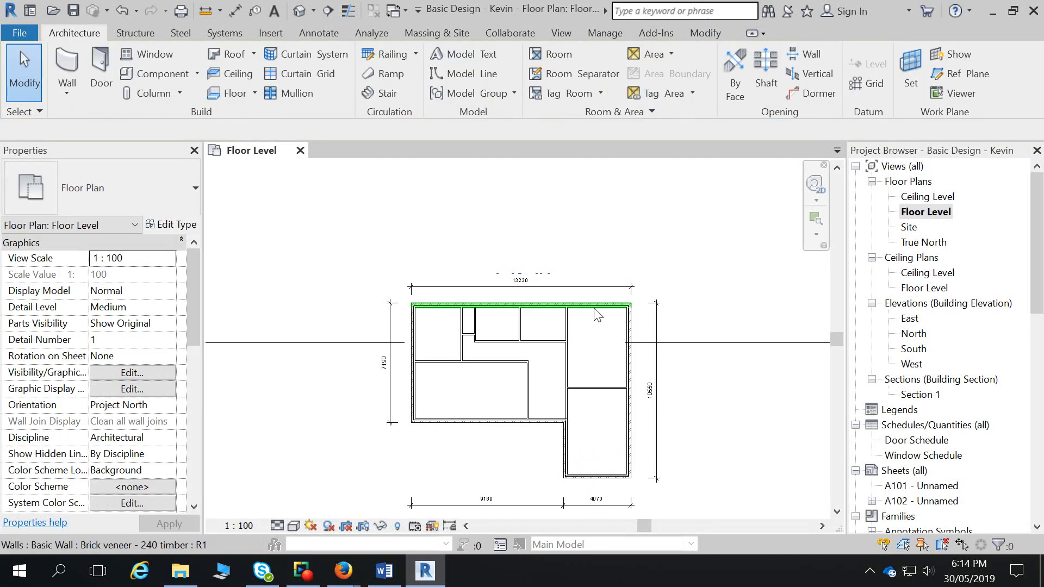
left_click(598, 306)
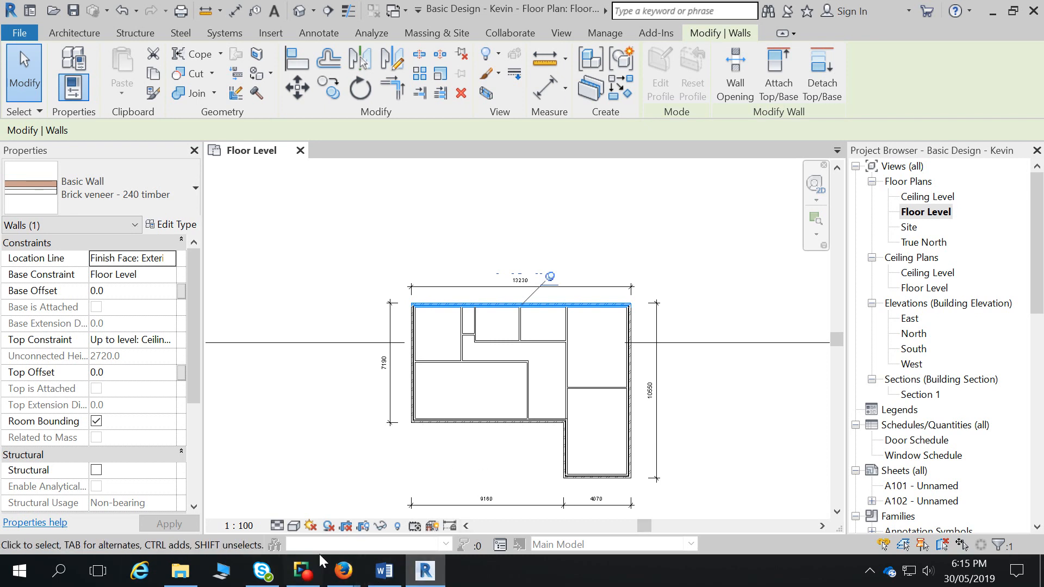
Switch back to the exercise PDF in Firefox and review the modelling instructions and the wall set-out floor plan on page 6
mouse_move(344, 571)
left_click(391, 454)
scroll(564, 296, "down", 15)
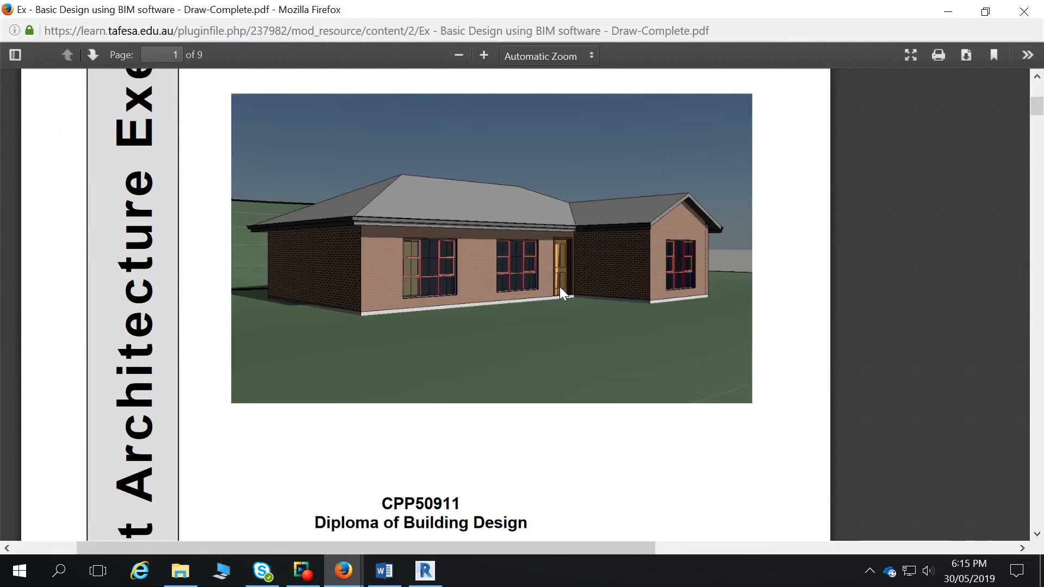
scroll(587, 329, "down", 20)
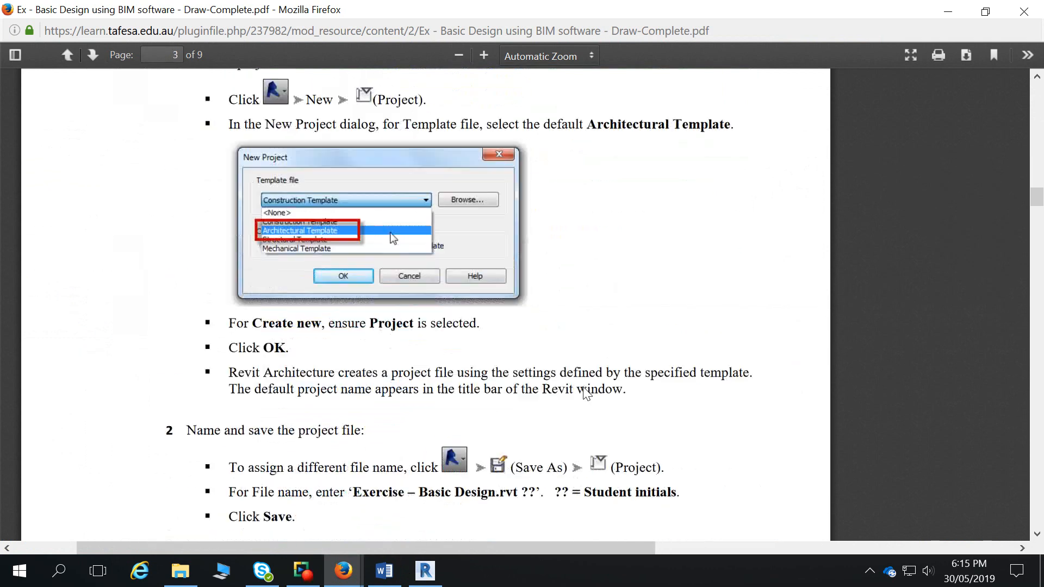
scroll(587, 395, "down", 20)
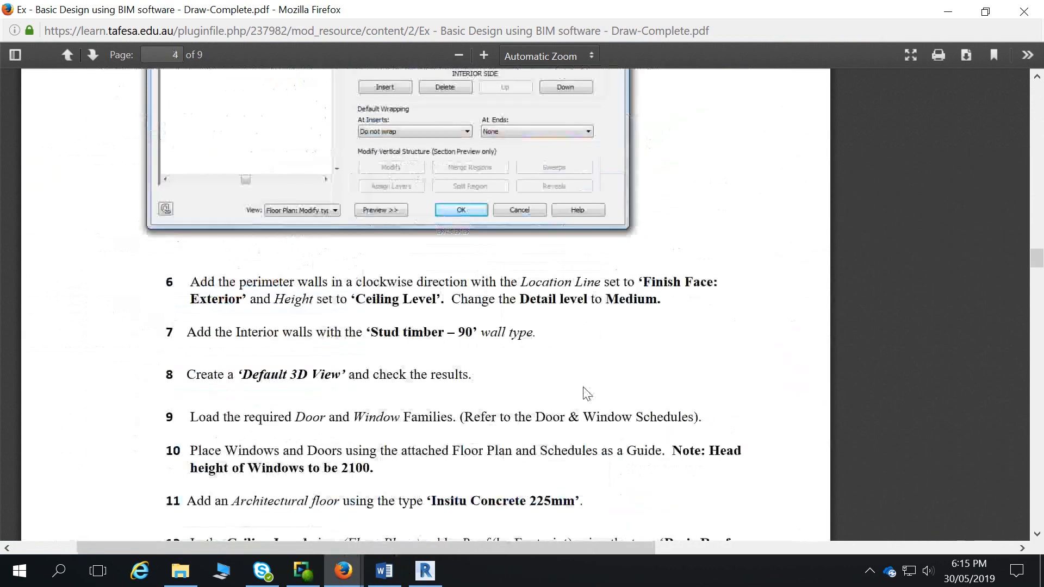
scroll(585, 388, "down", 20)
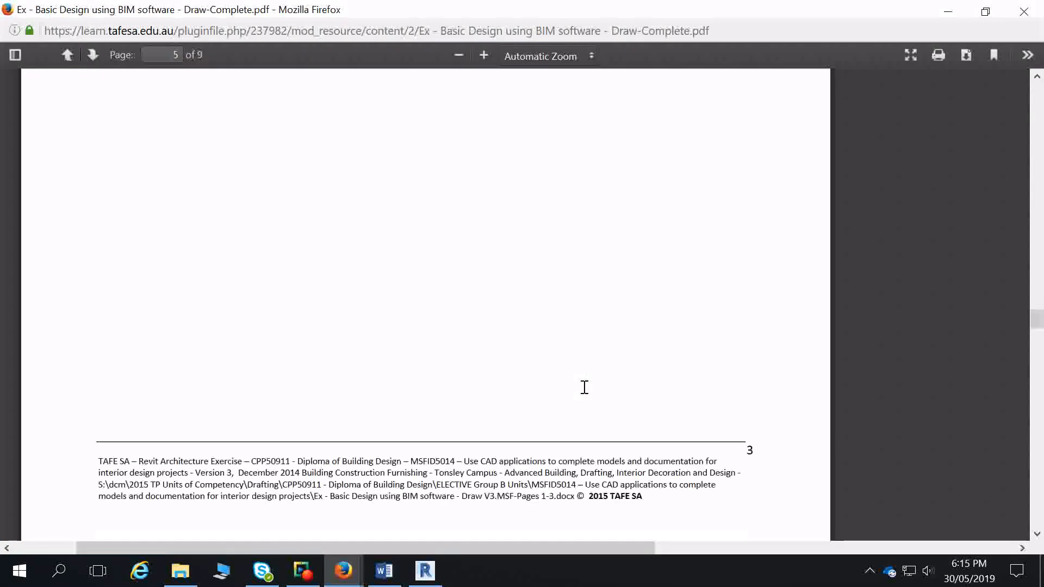
scroll(586, 392, "down", 20)
scroll(583, 392, "up", 18)
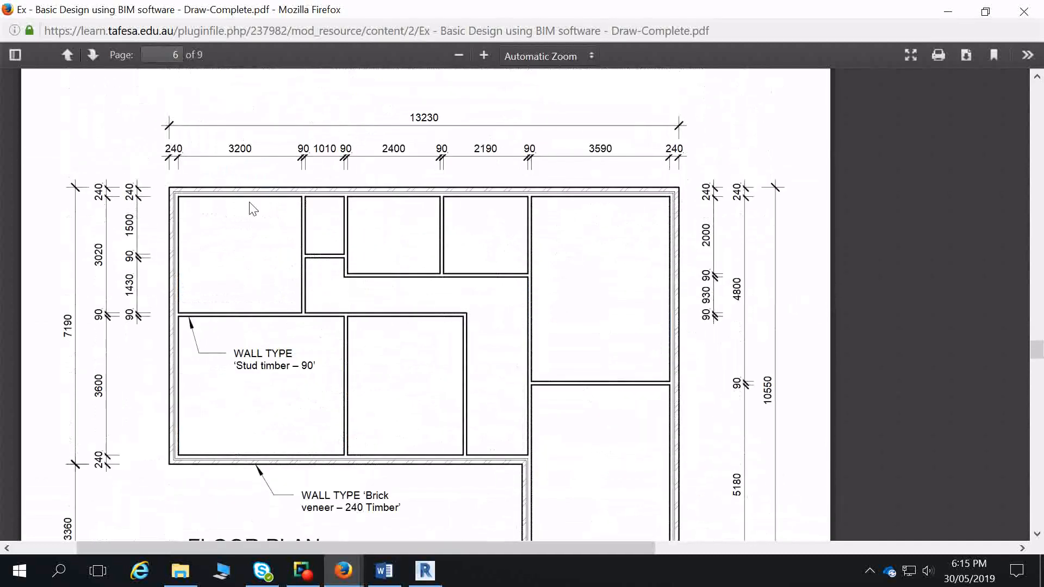
Examine the page 7 floor plan of window and door locations with its window and door schedules at 50% zoom
scroll(471, 307, "down", 15)
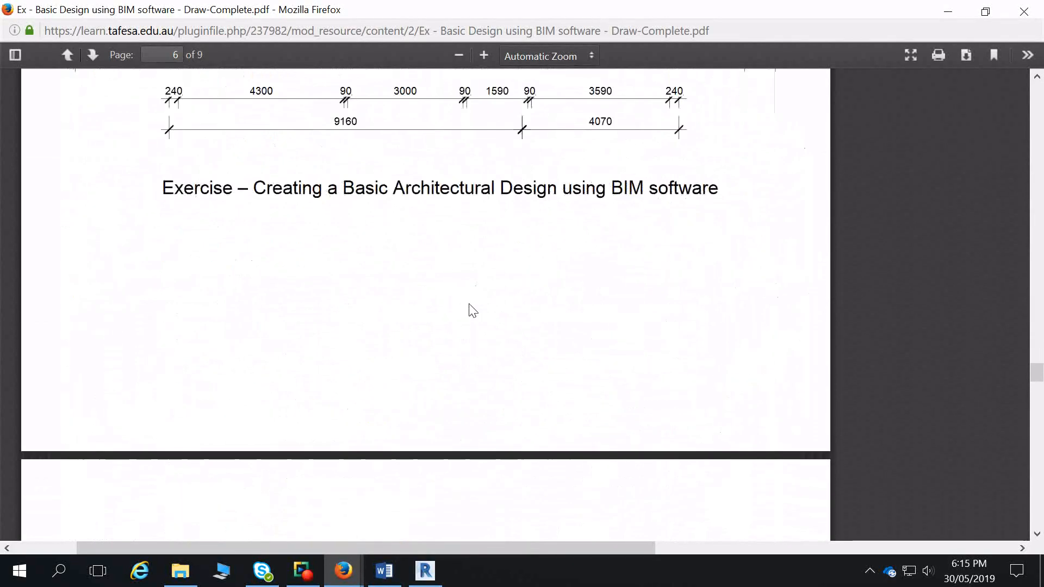
scroll(559, 261, "up", 3)
scroll(560, 261, "down", 3)
scroll(501, 371, "down", 7, "ctrl")
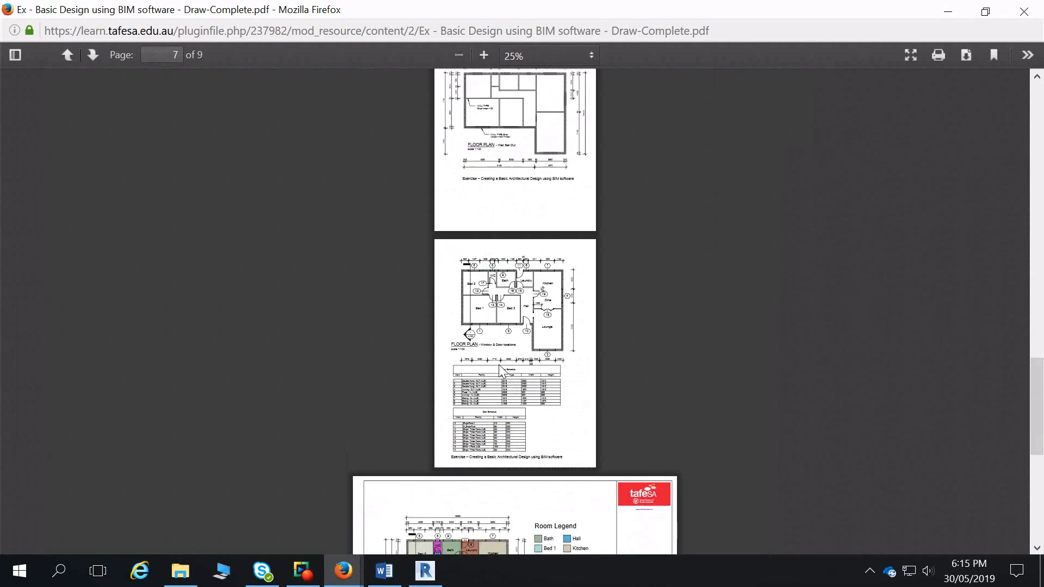
scroll(504, 371, "up", 2, "ctrl")
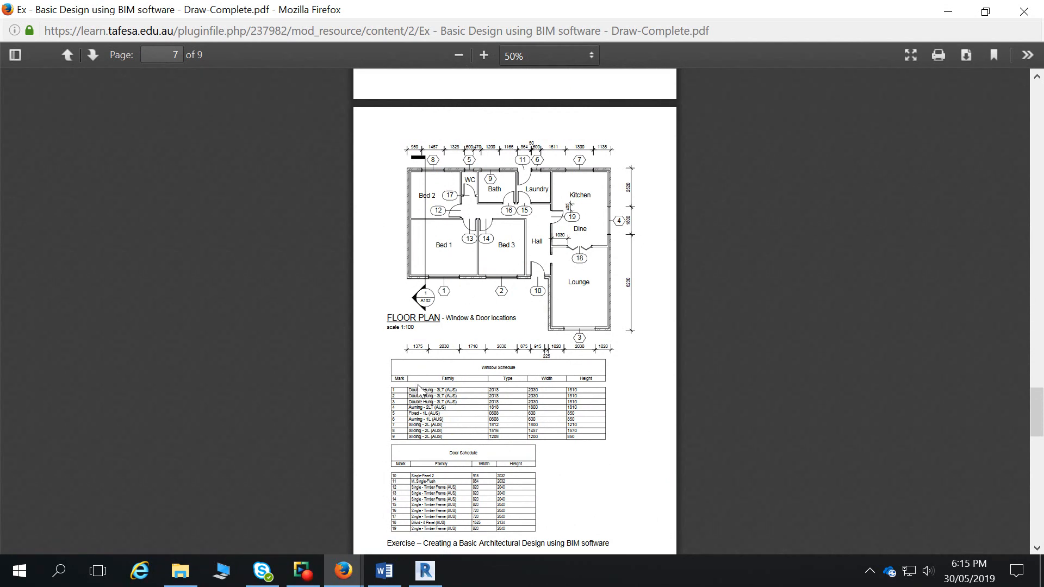
scroll(453, 362, "down", 3)
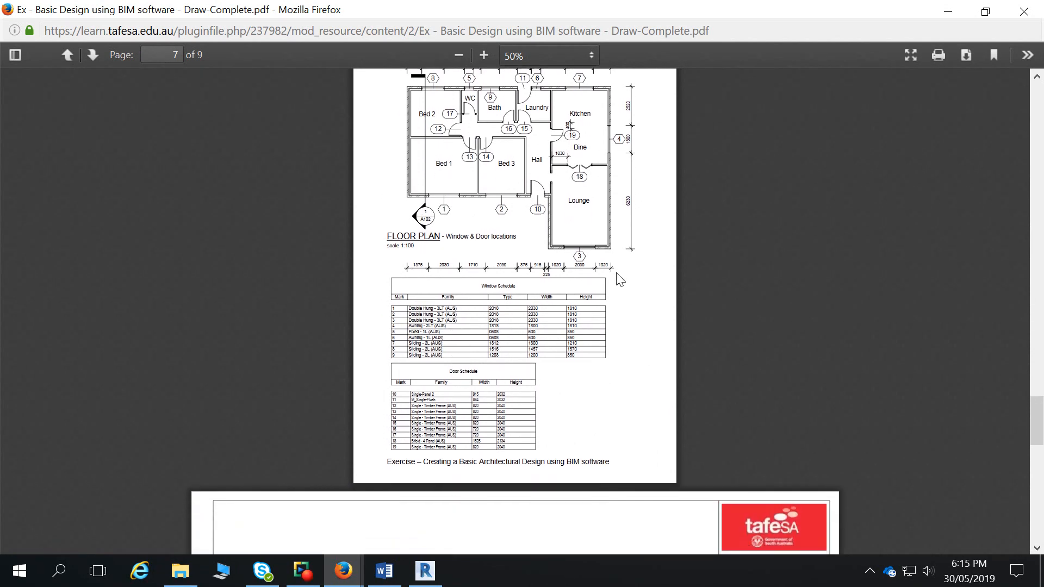
Examine the page 8 Floor Plan sheet with its coloured rooms, Room Legend and dimensions in the exercise PDF
scroll(517, 364, "down", 7)
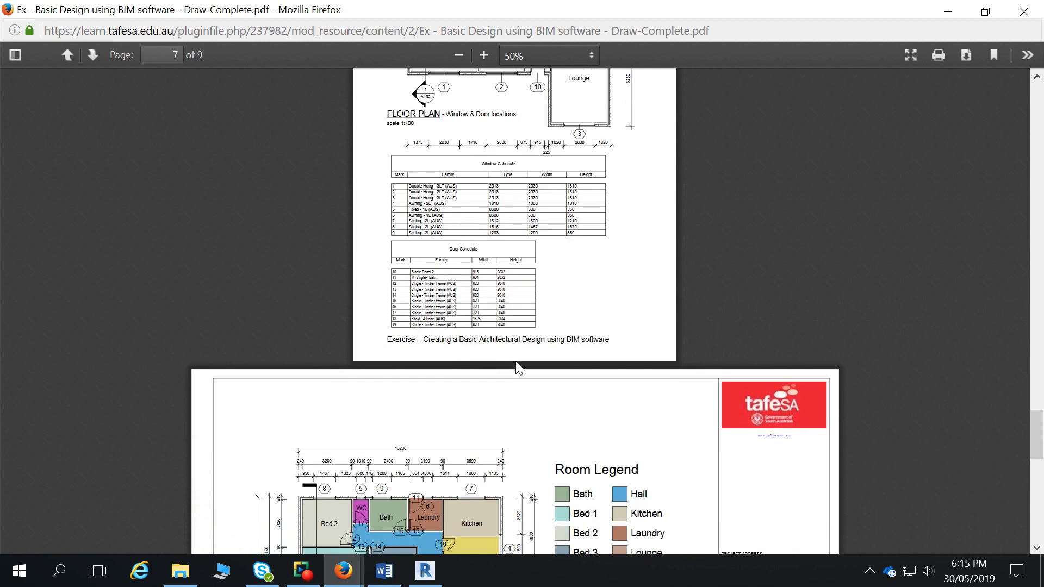
scroll(497, 461, "down", 2)
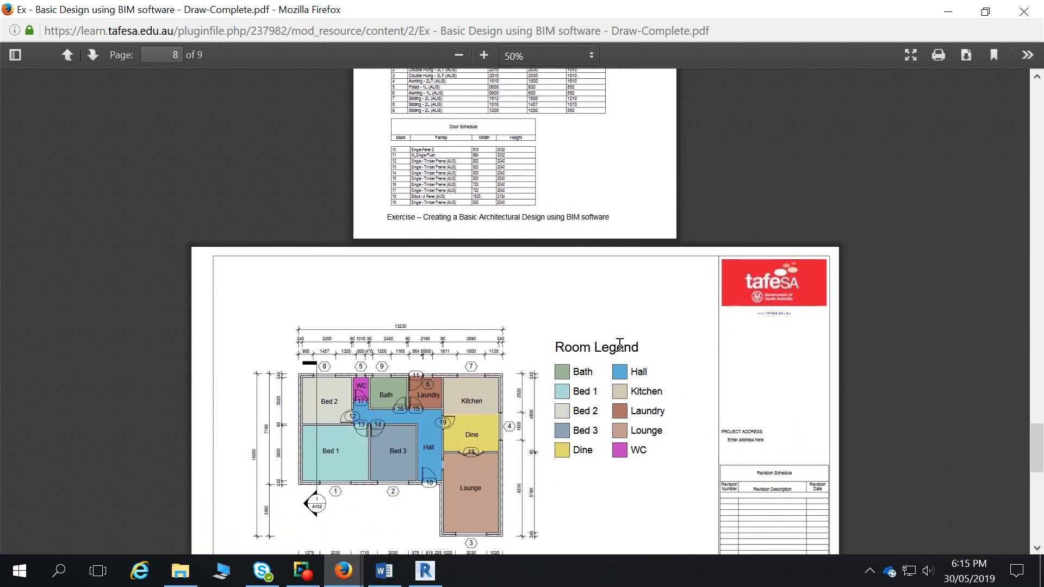
scroll(446, 235, "up", 3)
scroll(448, 234, "down", 18)
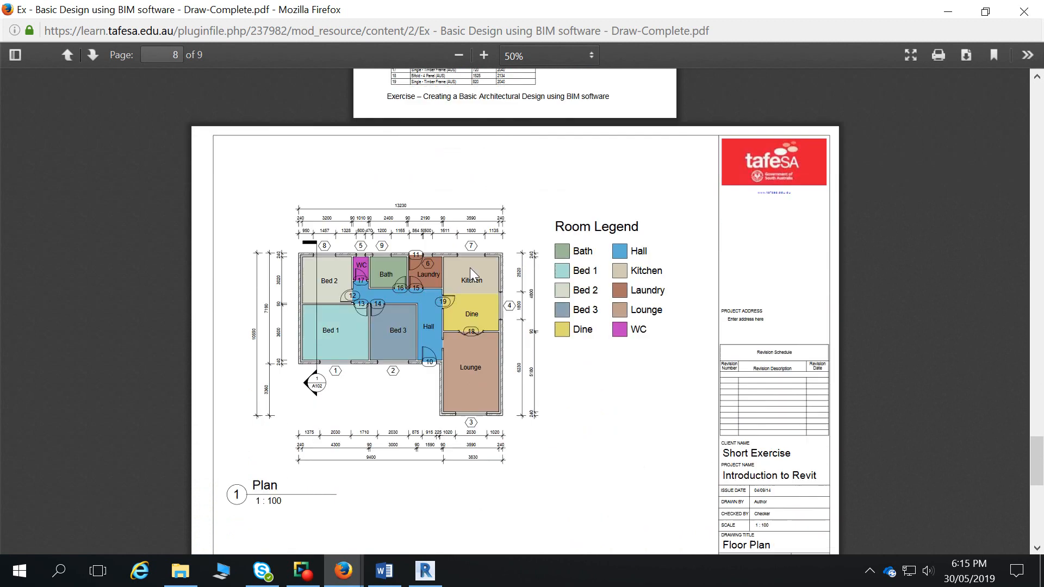
scroll(615, 315, "up", 14)
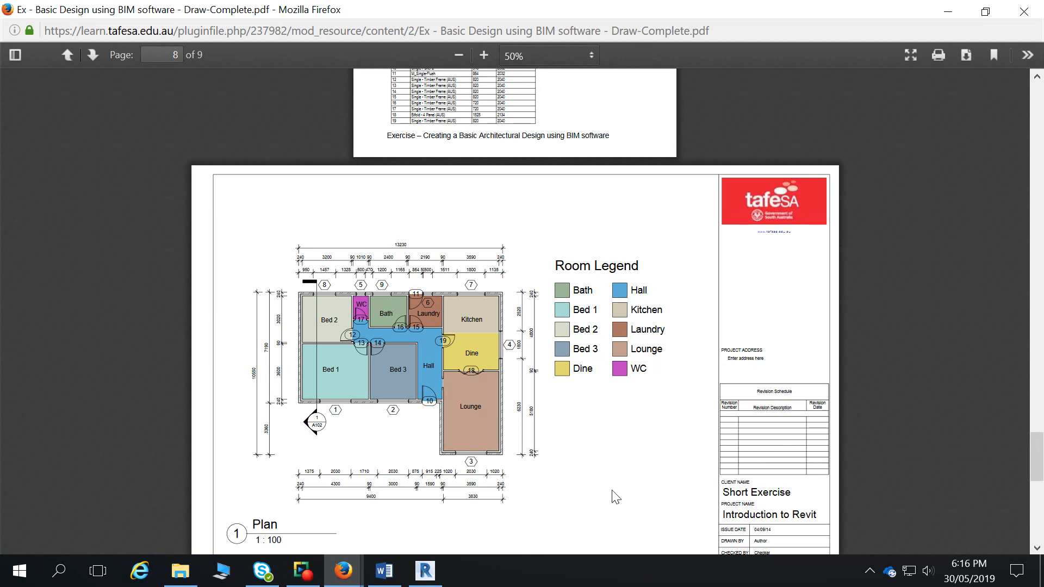
Switch to the REVIT Architecture course page and open the Rendering Views_V2 document from its rendering section
left_click(343, 571)
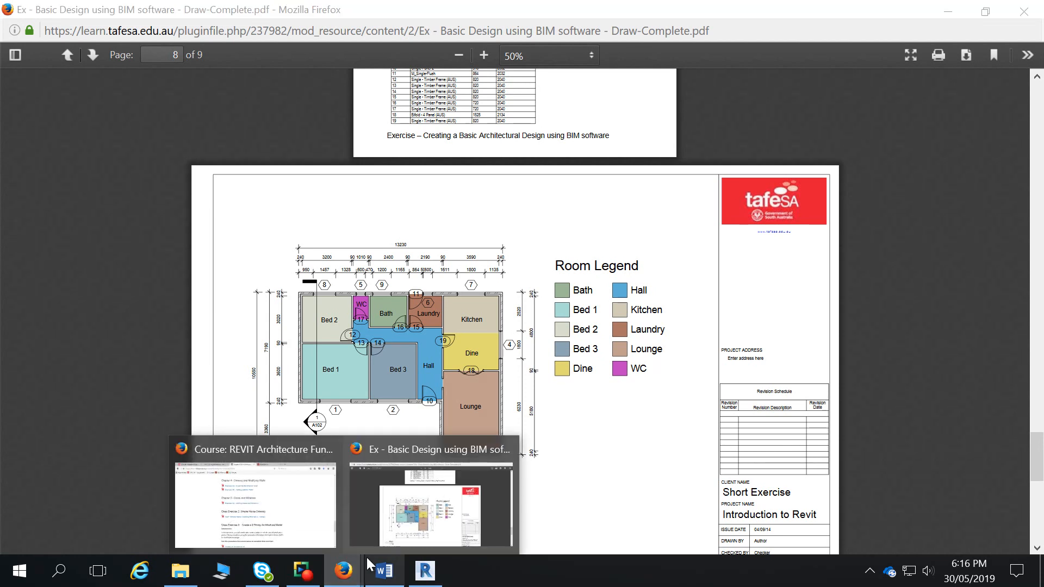
left_click(277, 498)
scroll(669, 397, "down", 10)
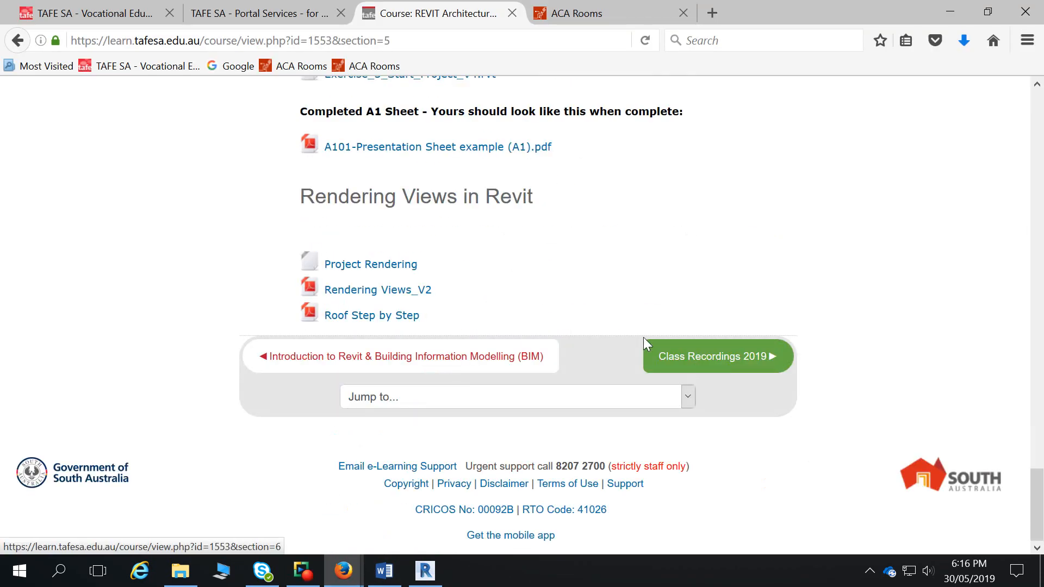
left_click(355, 297)
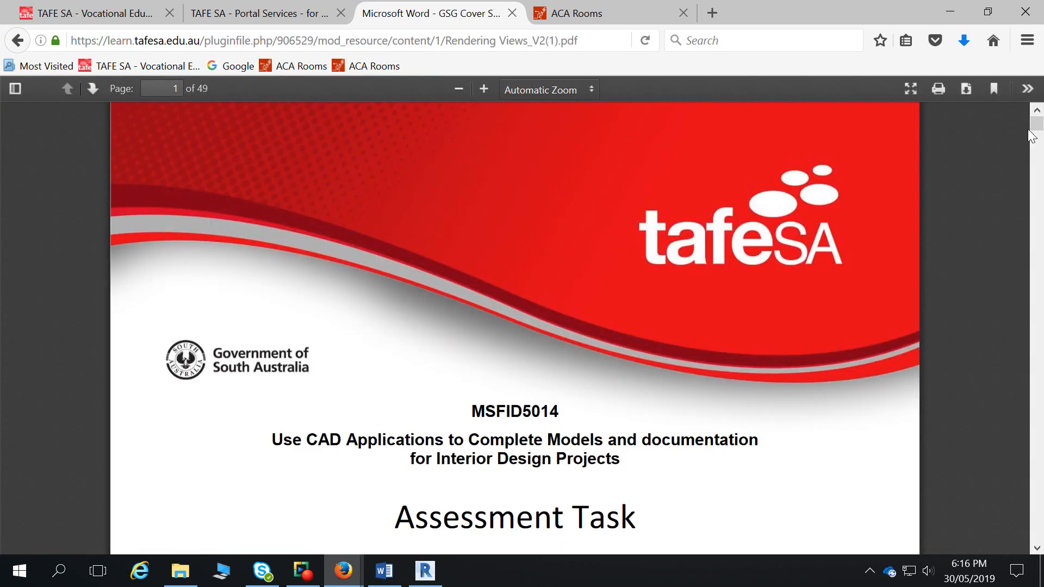
Read through the Rendering Views assessment task, from its cover and Part 1 project setup to the Part 2 pool house renderings and page 7
left_click_drag(1033, 124, 1034, 131)
scroll(759, 276, "up", 15)
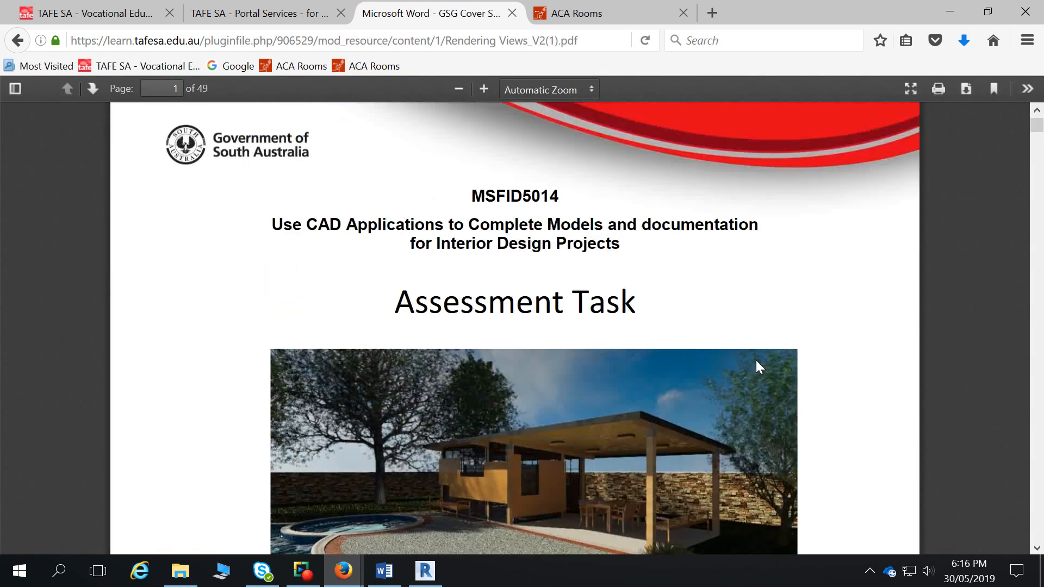
scroll(758, 361, "down", 15)
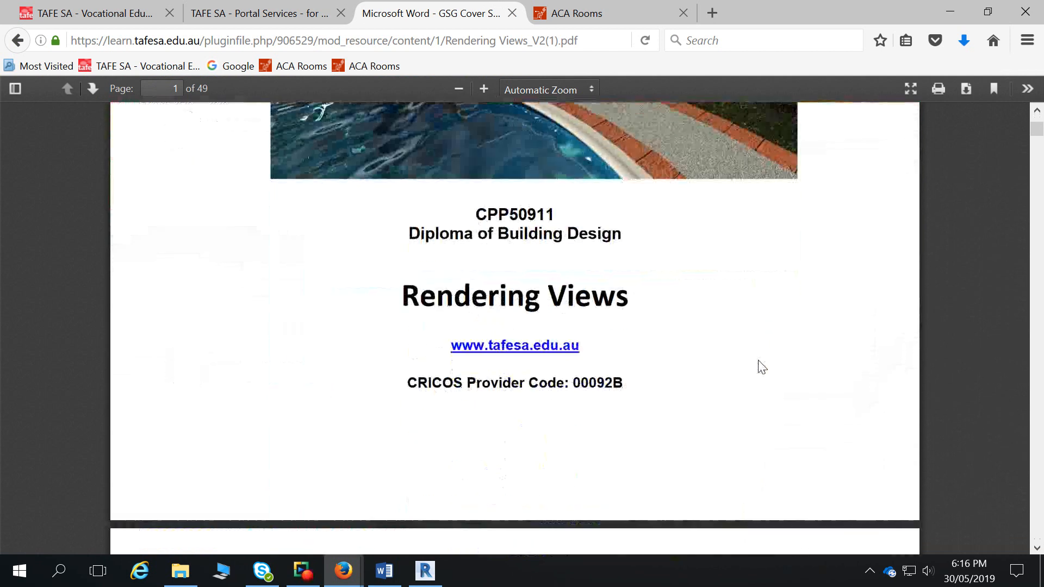
scroll(762, 367, "down", 3)
scroll(762, 367, "down", 12)
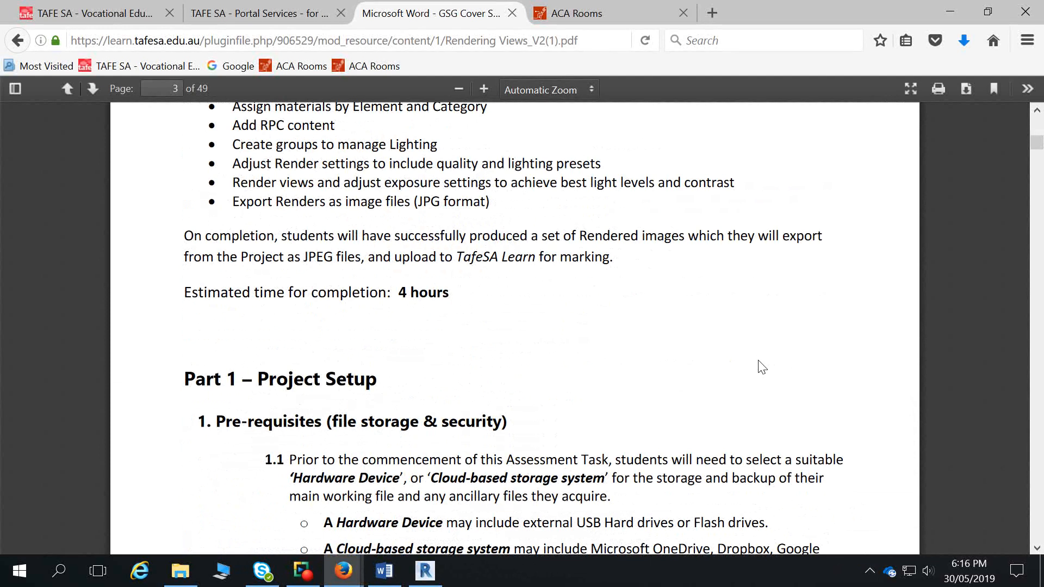
scroll(762, 368, "down", 8)
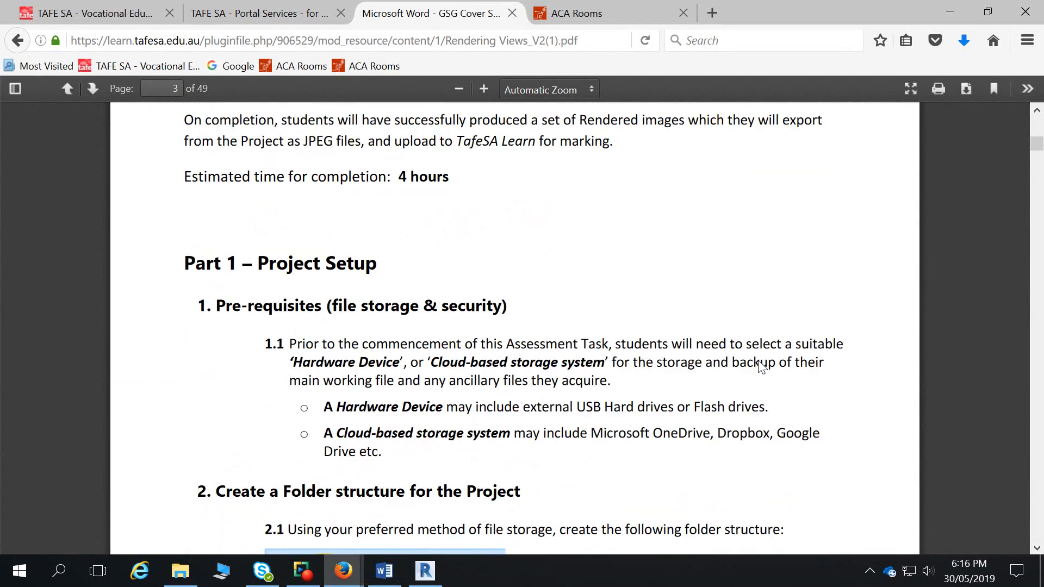
scroll(762, 367, "down", 15)
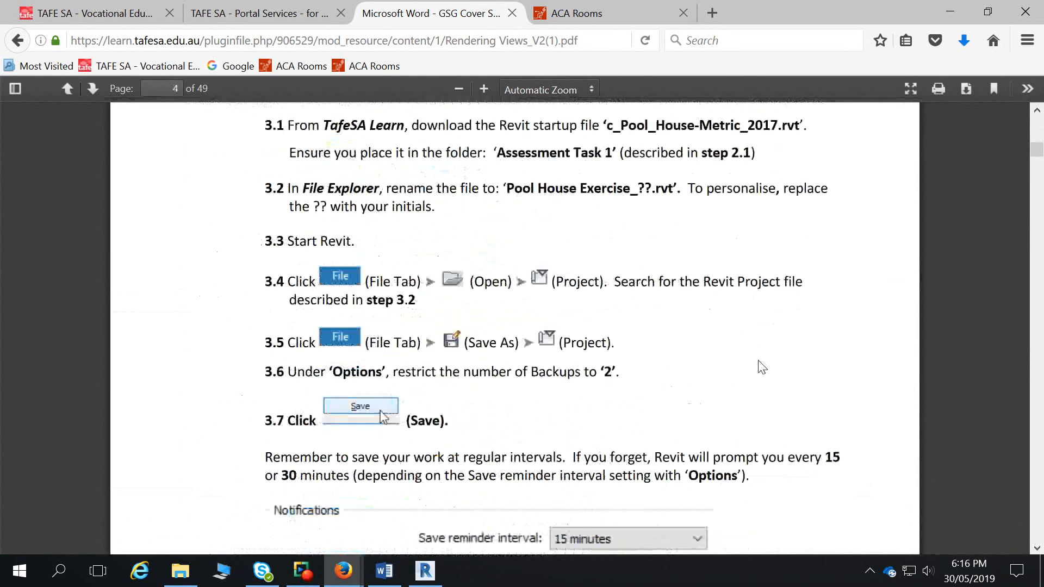
scroll(762, 367, "down", 12)
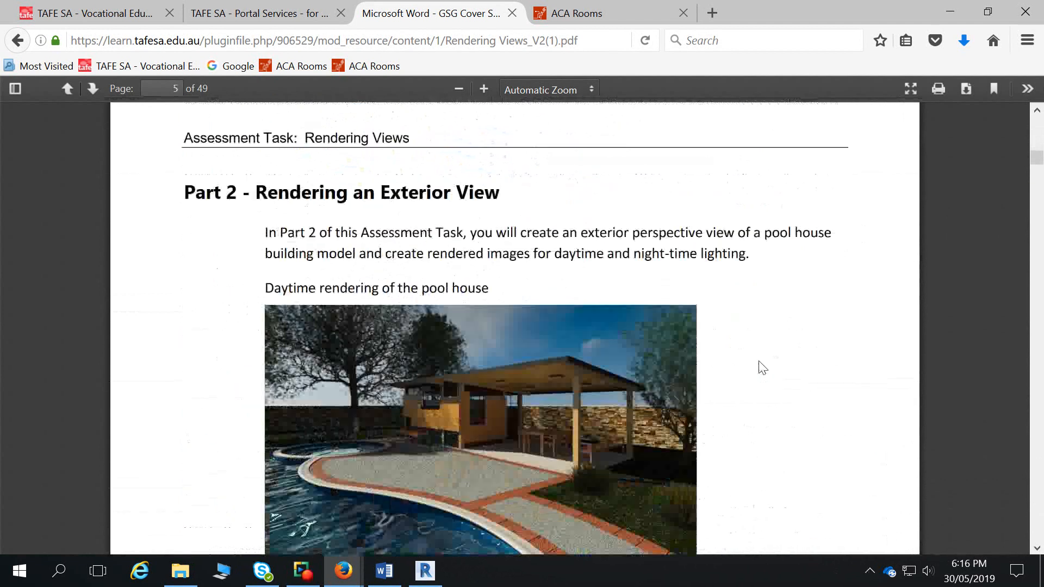
scroll(591, 279, "down", 6)
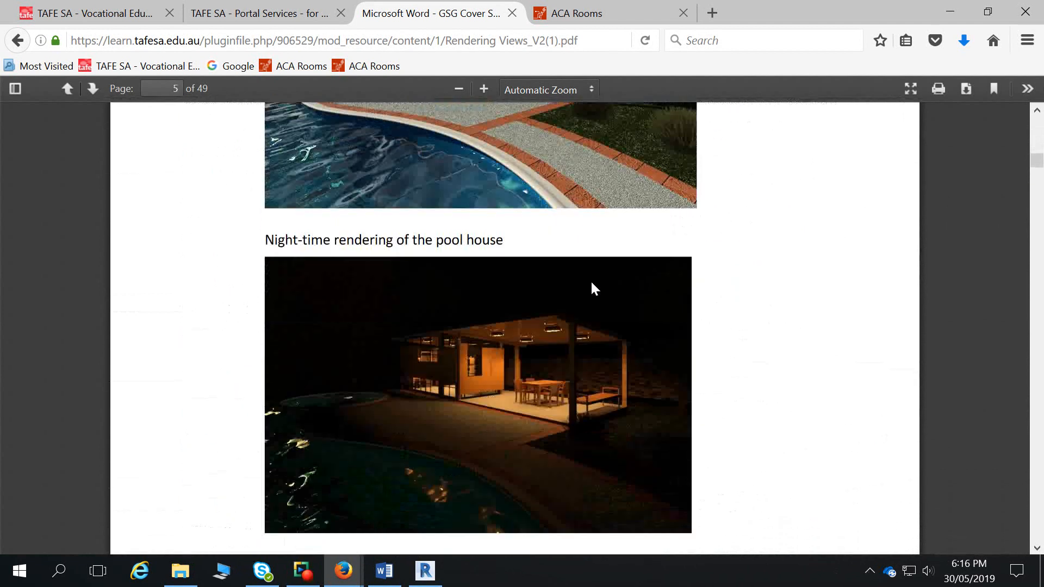
scroll(586, 334, "up", 5)
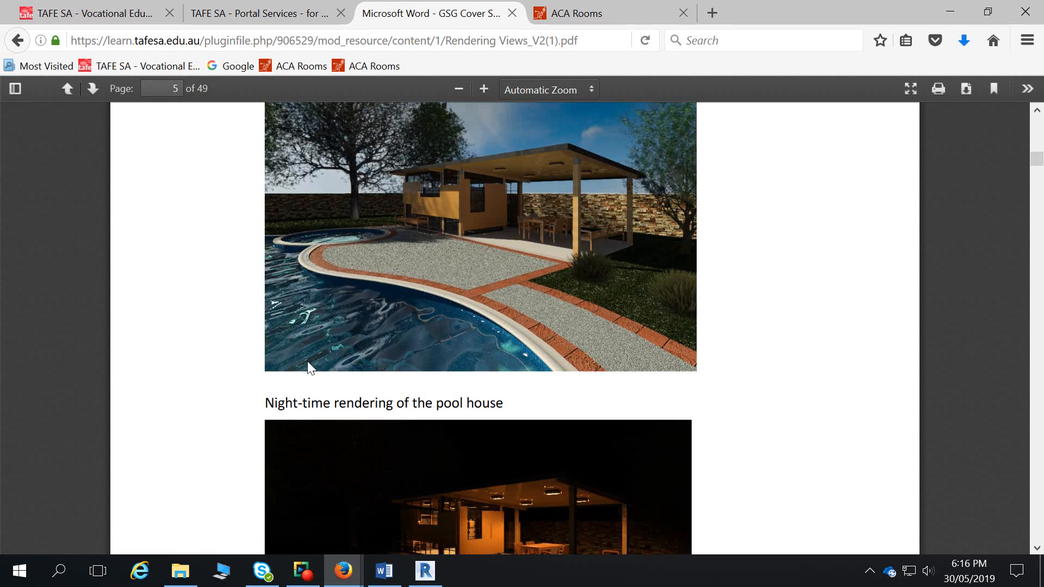
scroll(613, 413, "down", 10)
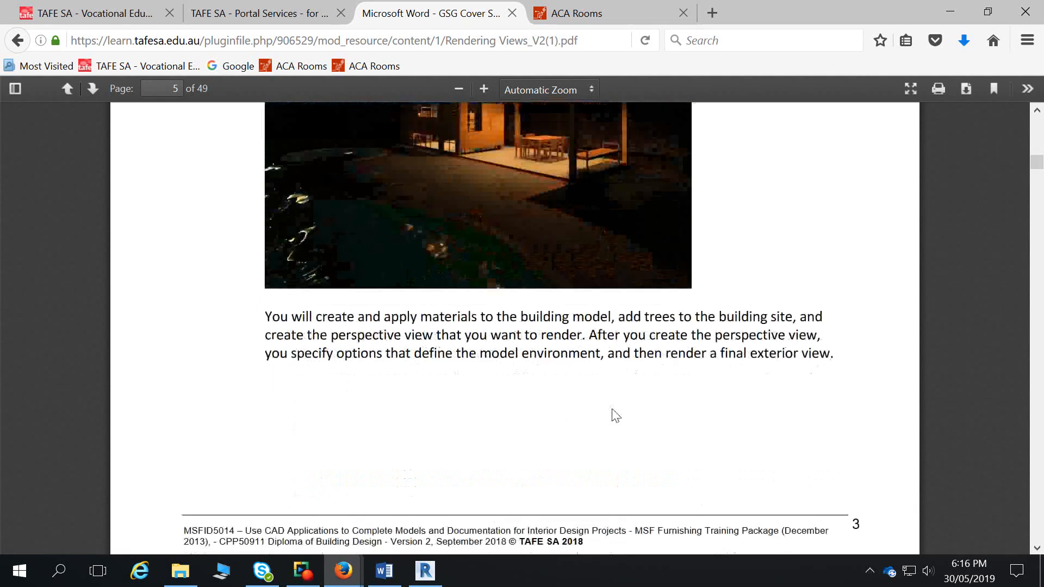
scroll(613, 413, "down", 15)
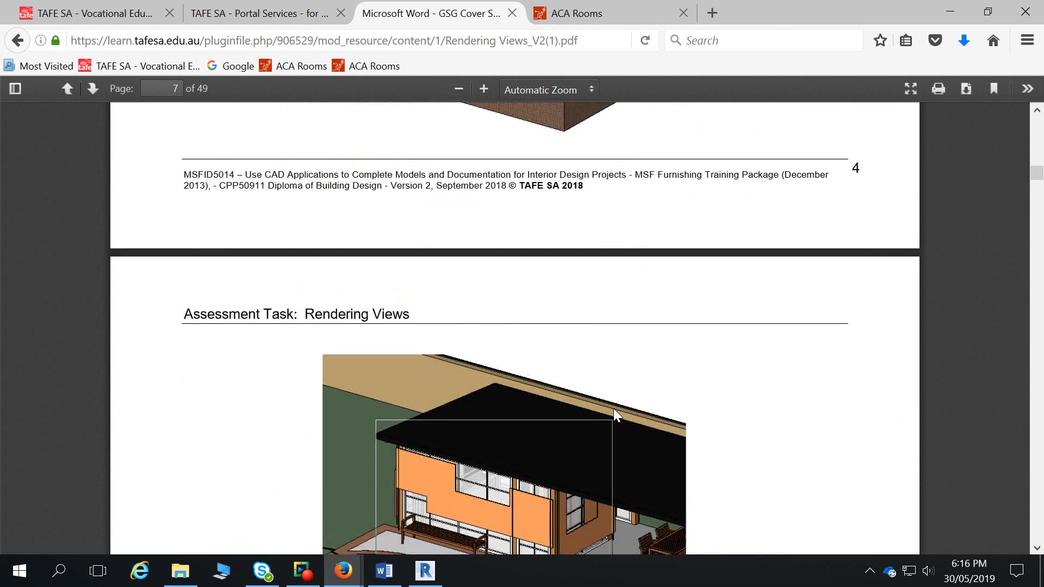
Review the instructions for viewing the screen wall's material and the Part 1 startup file steps, ending at the Part 2 introduction
scroll(620, 375, "up", 10)
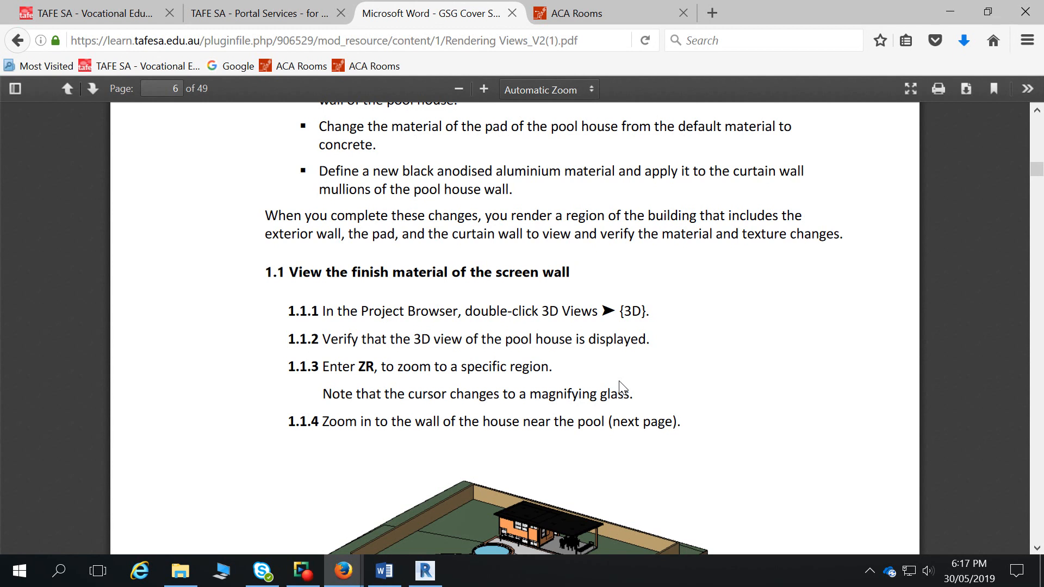
scroll(577, 378, "up", 10)
scroll(576, 372, "up", 10)
scroll(601, 365, "up", 10)
scroll(601, 365, "up", 2)
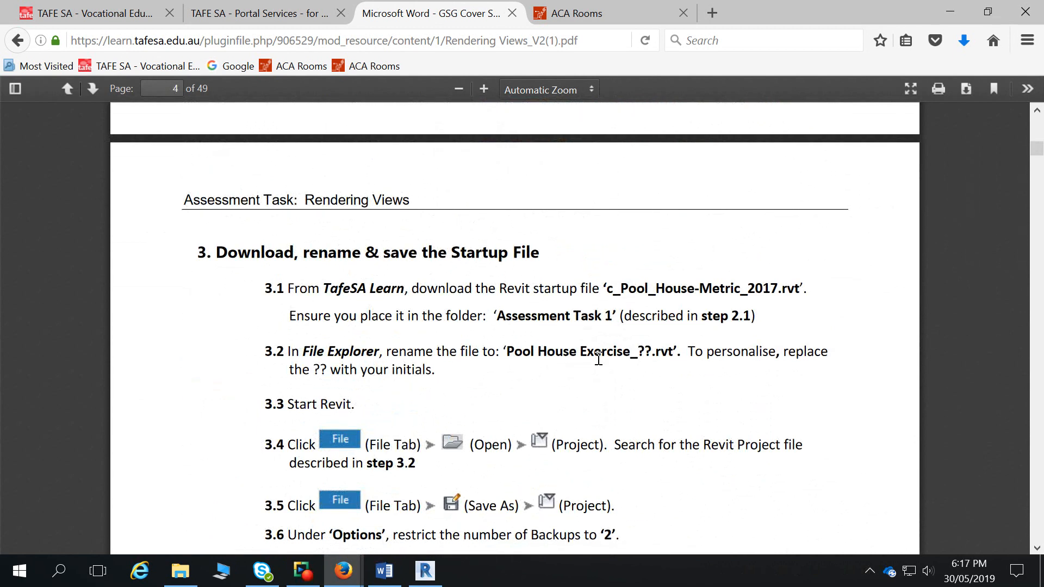
scroll(599, 359, "up", 3)
scroll(599, 359, "up", 5)
scroll(598, 359, "up", 5)
scroll(604, 364, "down", 20)
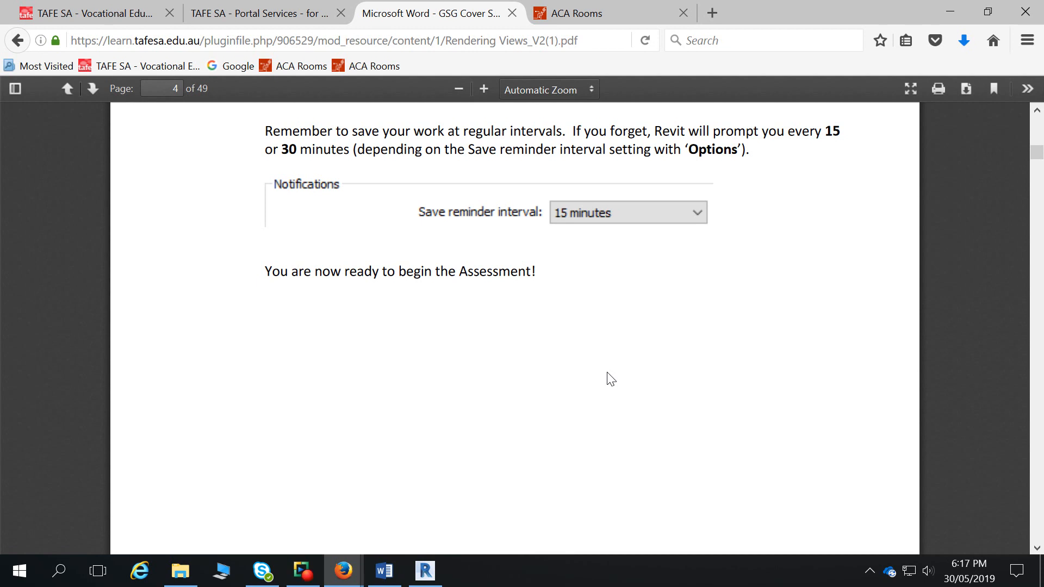
scroll(517, 345, "down", 5)
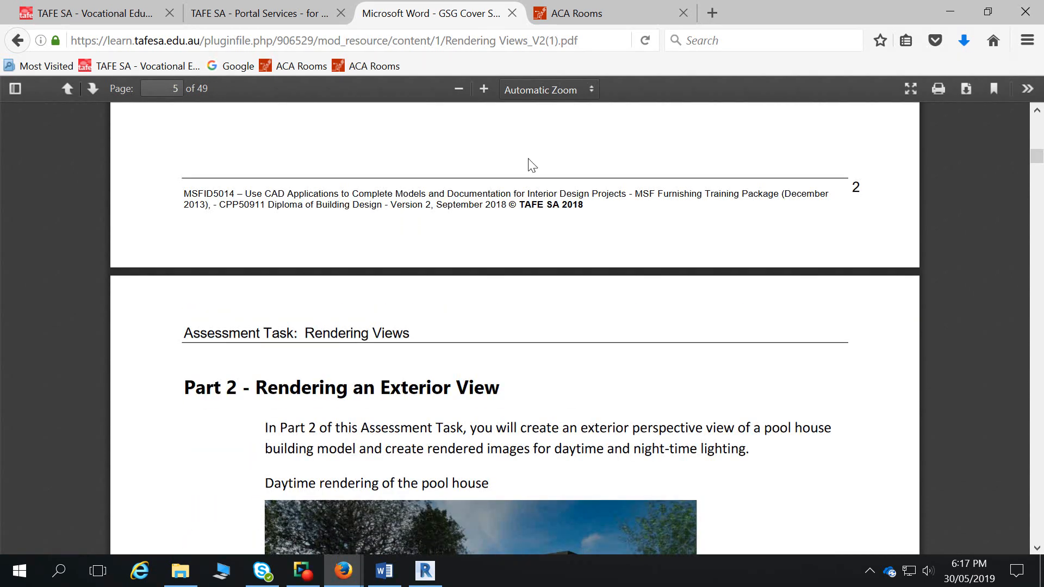
Return to the course page and view Class Exercise 3's A101-Presentation Sheet example (A1).pdf in a maximized window, then minimize it
left_click(17, 40)
scroll(482, 346, "up", 10)
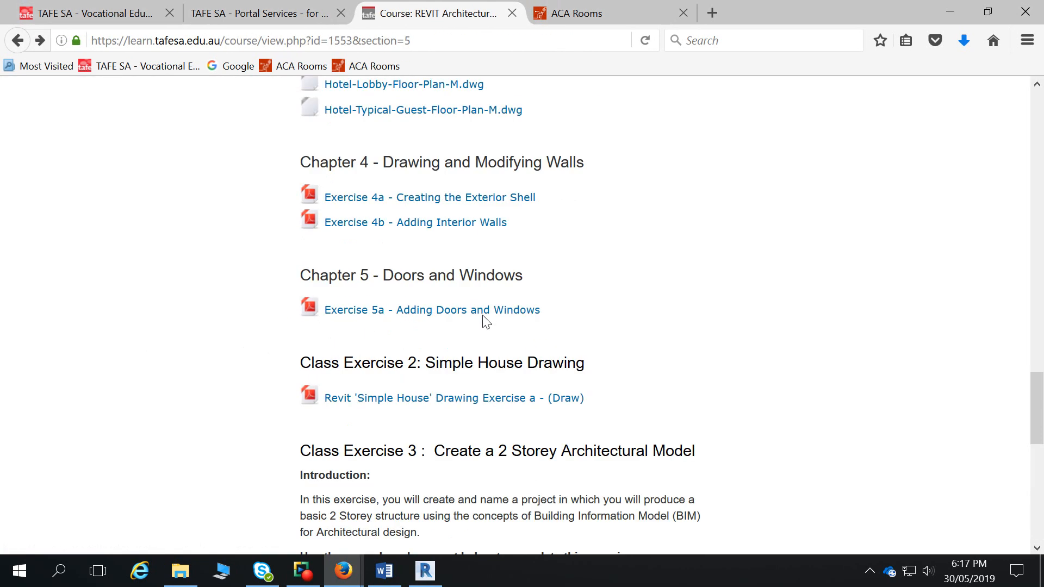
scroll(544, 431, "down", 3)
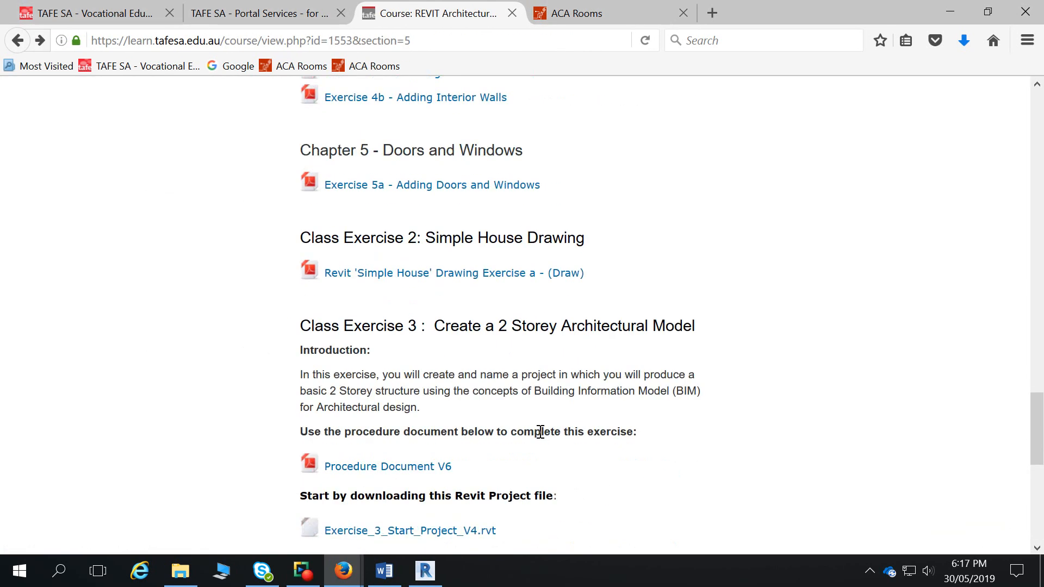
scroll(486, 479, "down", 3)
left_click(443, 522)
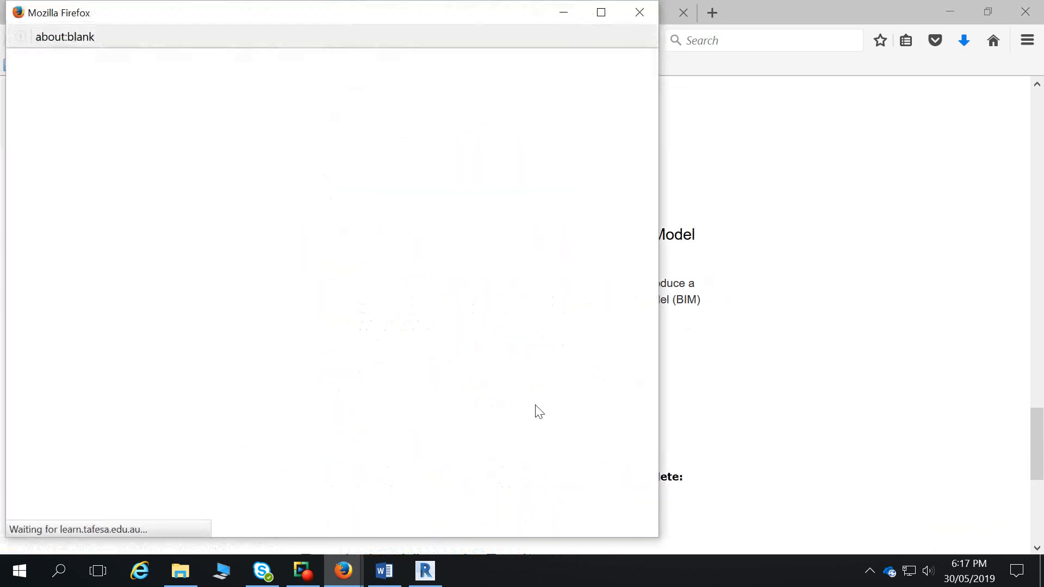
left_click(604, 13)
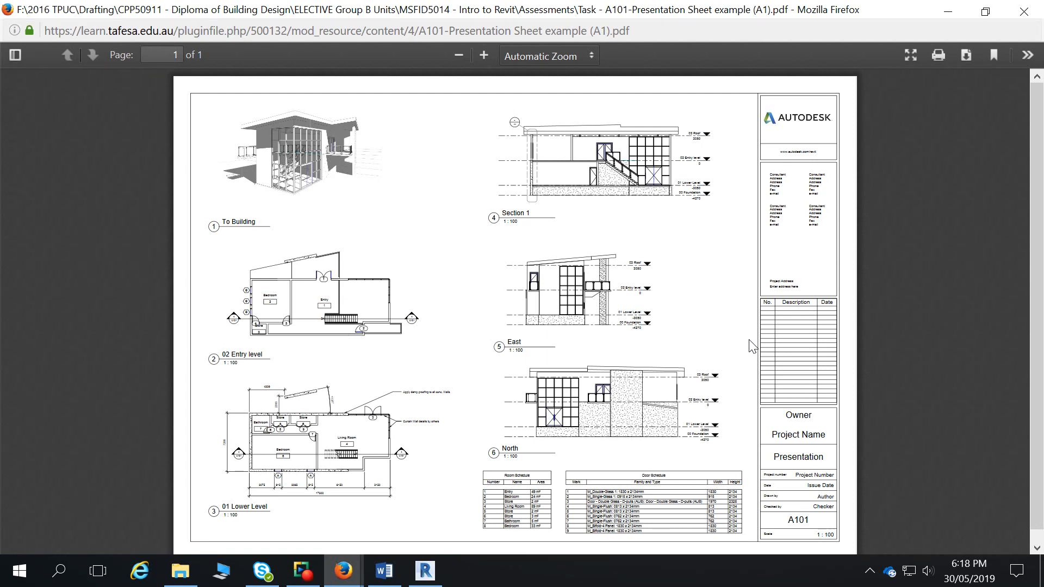
left_click(948, 8)
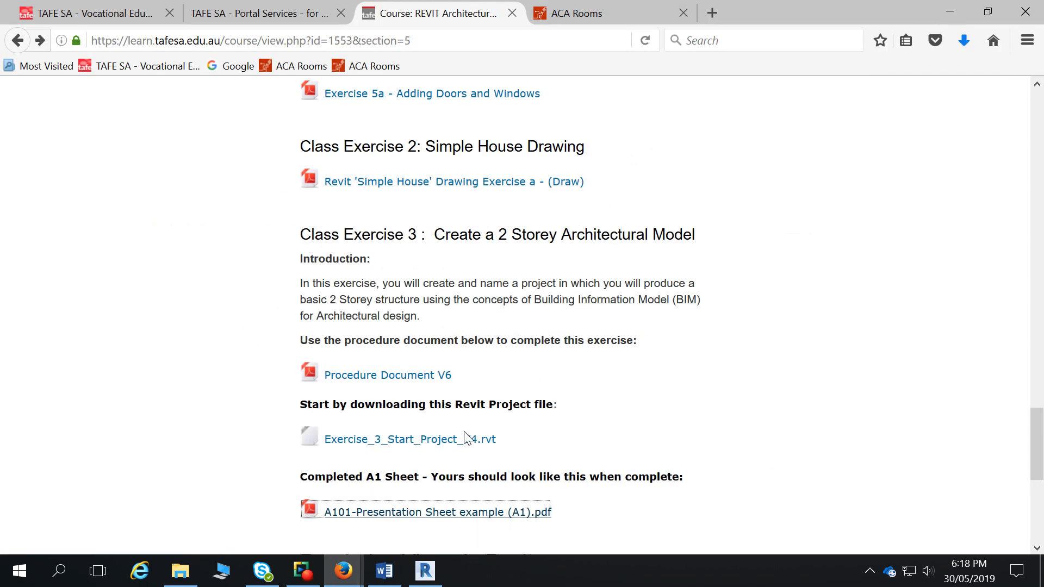
Open Class Exercise 3's Procedure Document V6, look through its opening pages and return to the course page
left_click(414, 376)
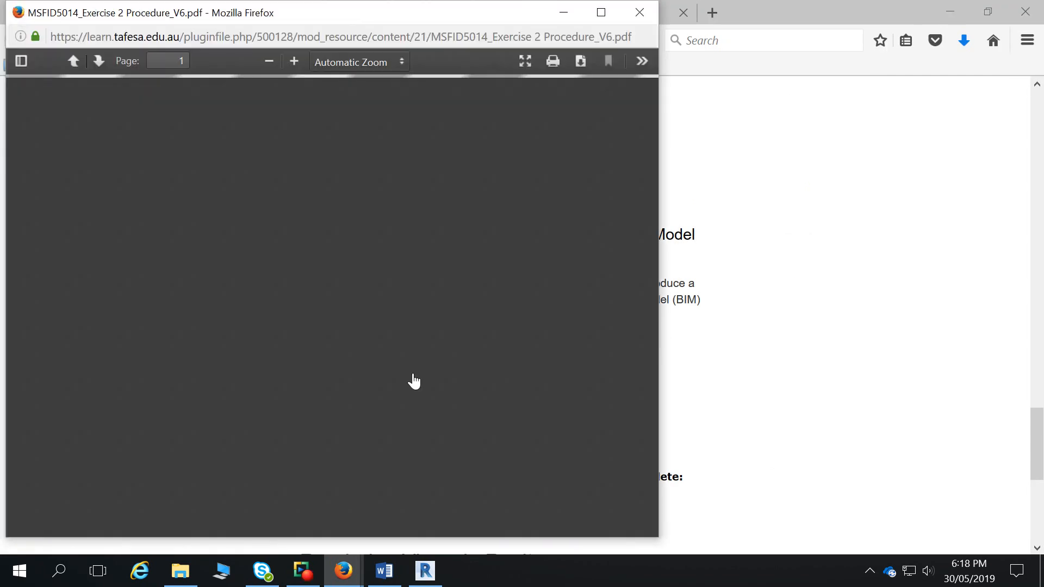
scroll(428, 397, "down", 15)
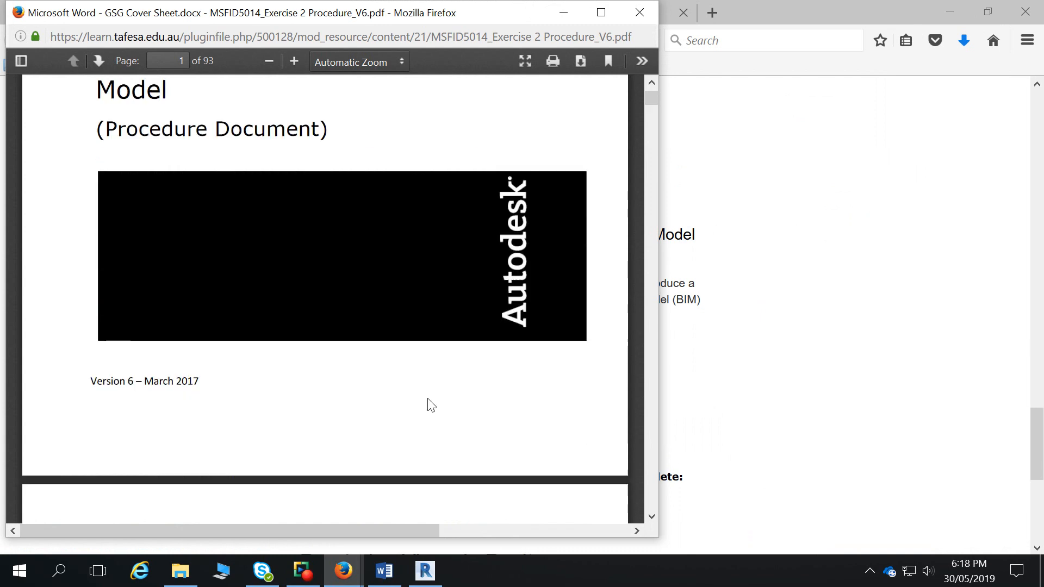
scroll(432, 405, "down", 1)
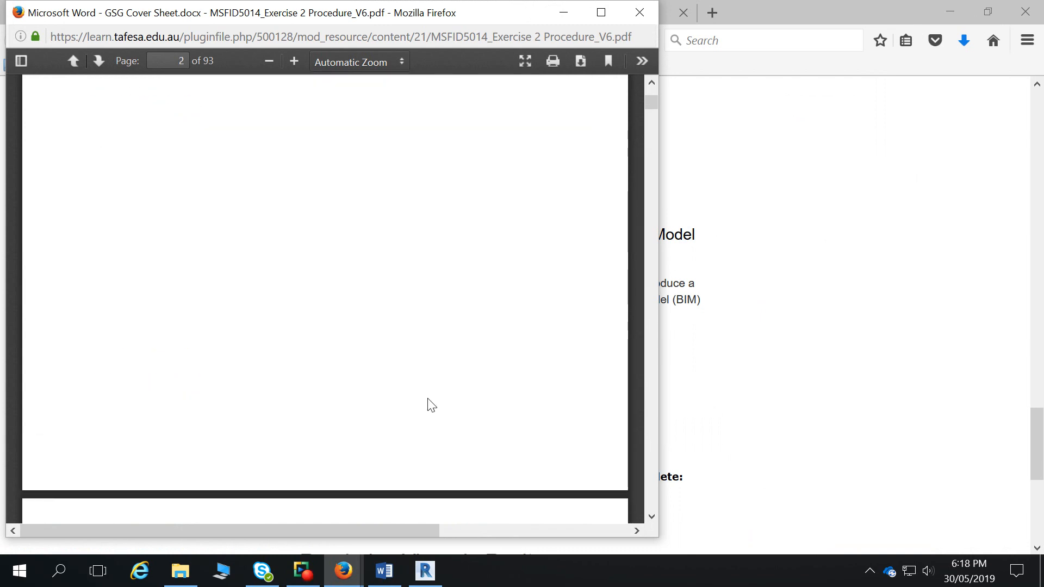
scroll(428, 399, "down", 1)
scroll(428, 400, "up", 1)
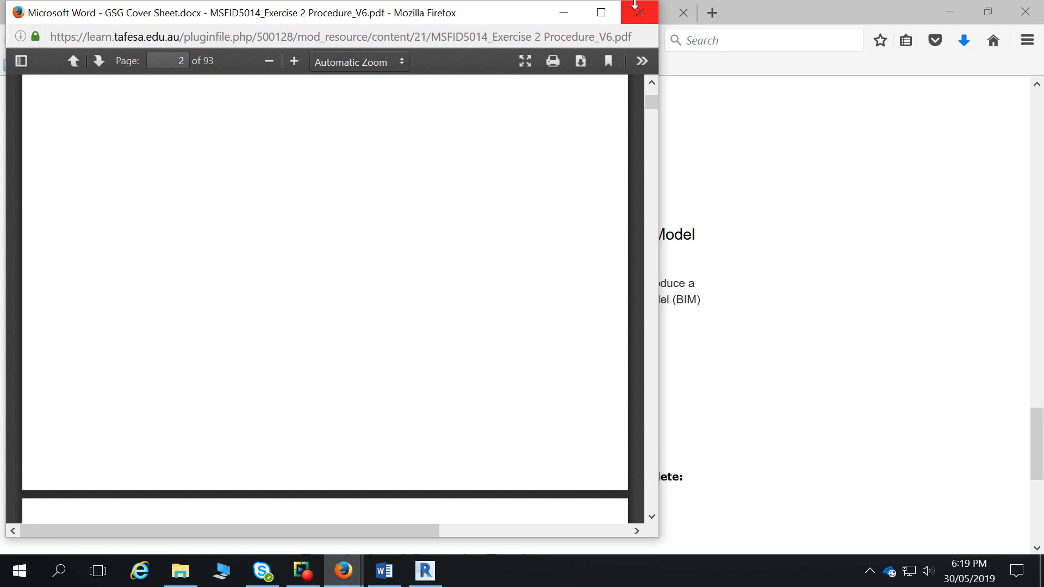
left_click(580, 14)
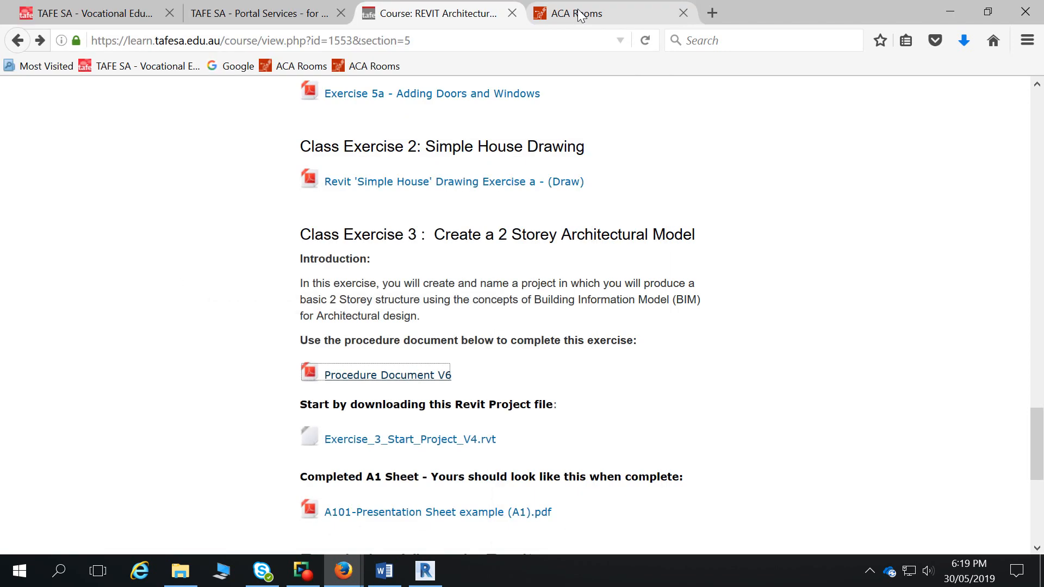
Open the Revit 'Simple House' Drawing Exercise a - (Draw) PDF, view its cover page, and switch back to Revit
left_click(501, 183)
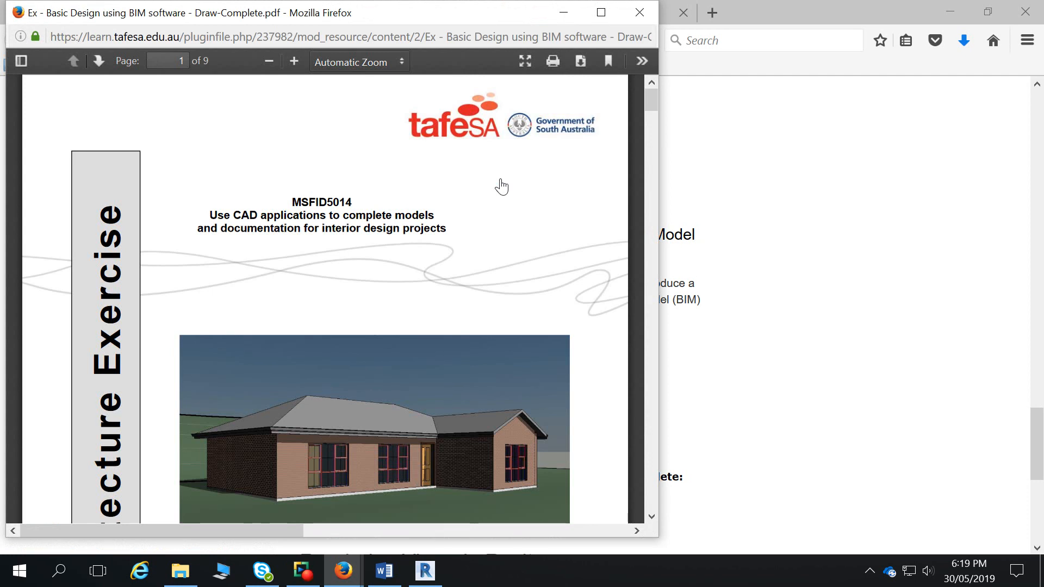
left_click_drag(650, 110, 650, 127)
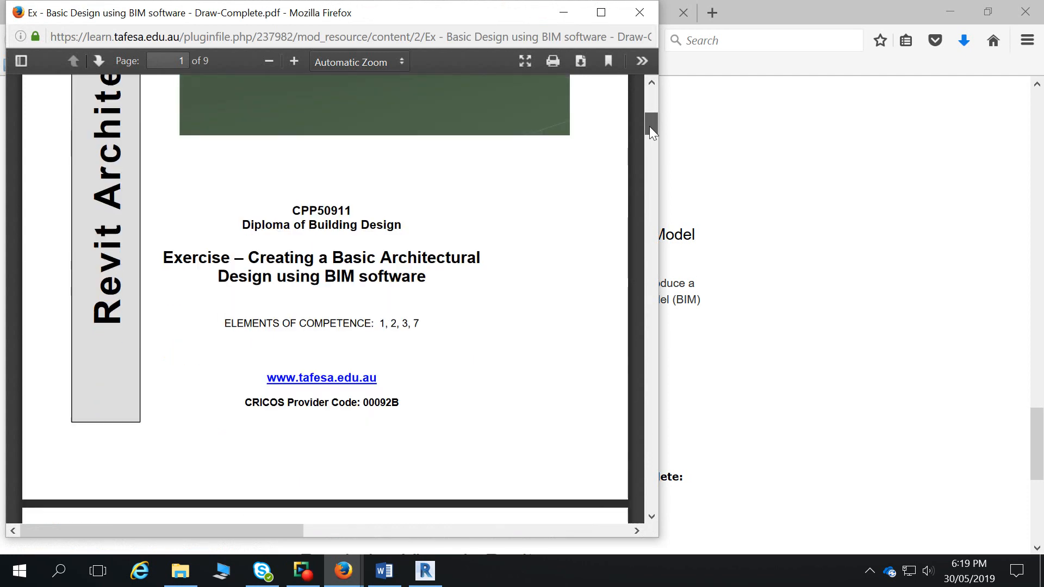
left_click(566, 12)
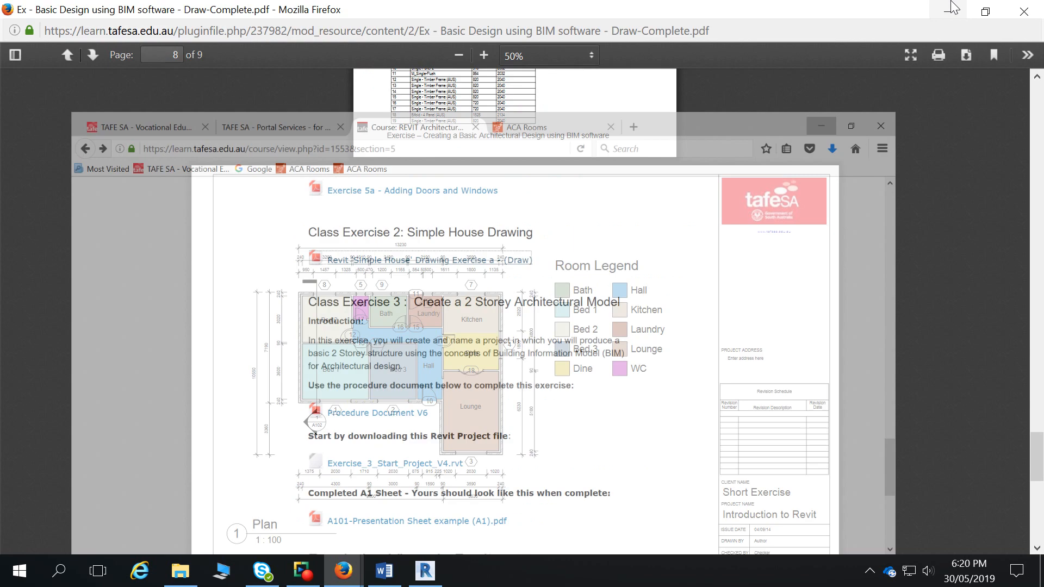
left_click(425, 571)
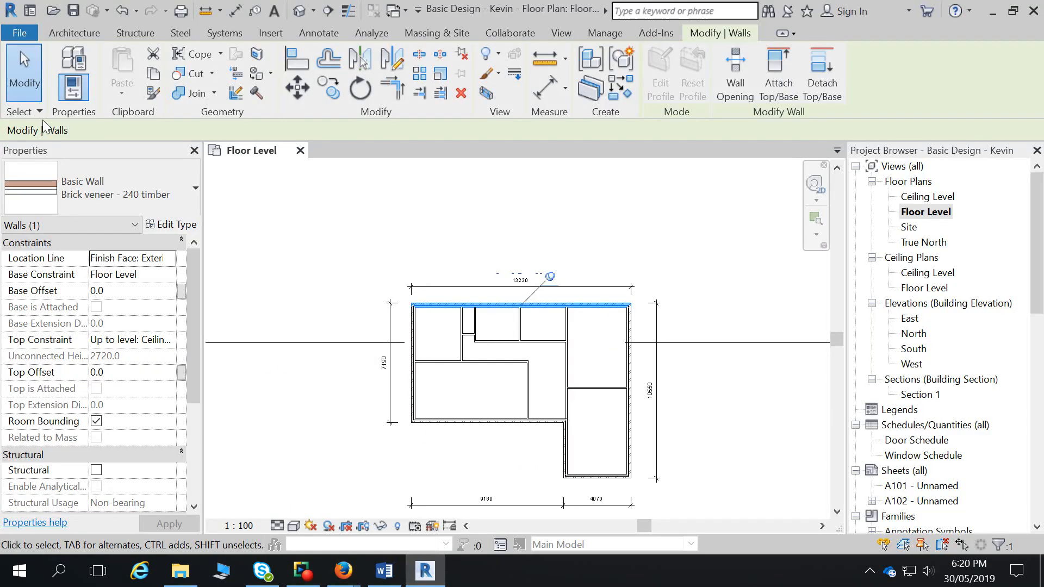
left_click(12, 32)
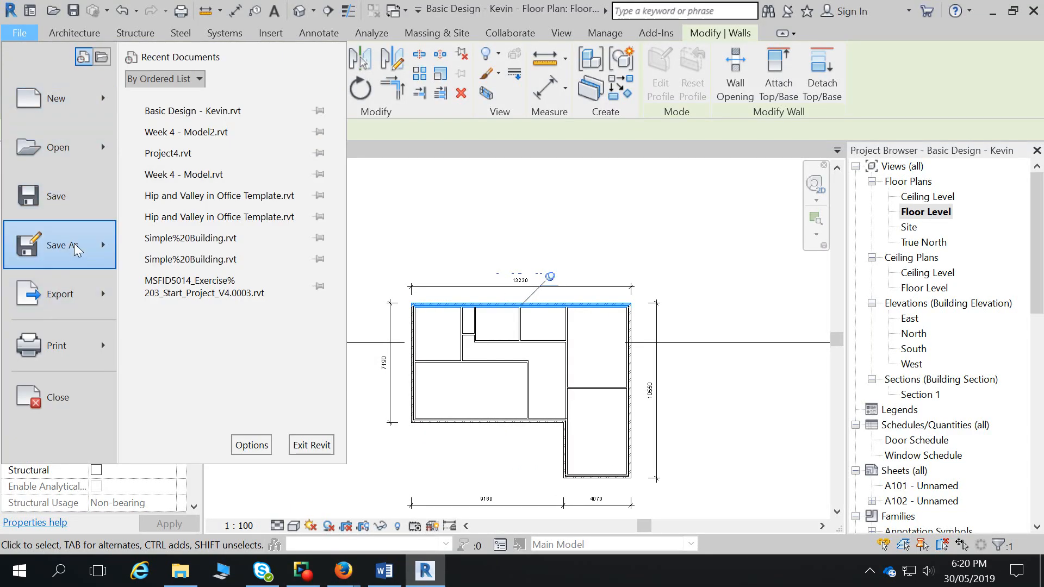
mouse_move(74, 243)
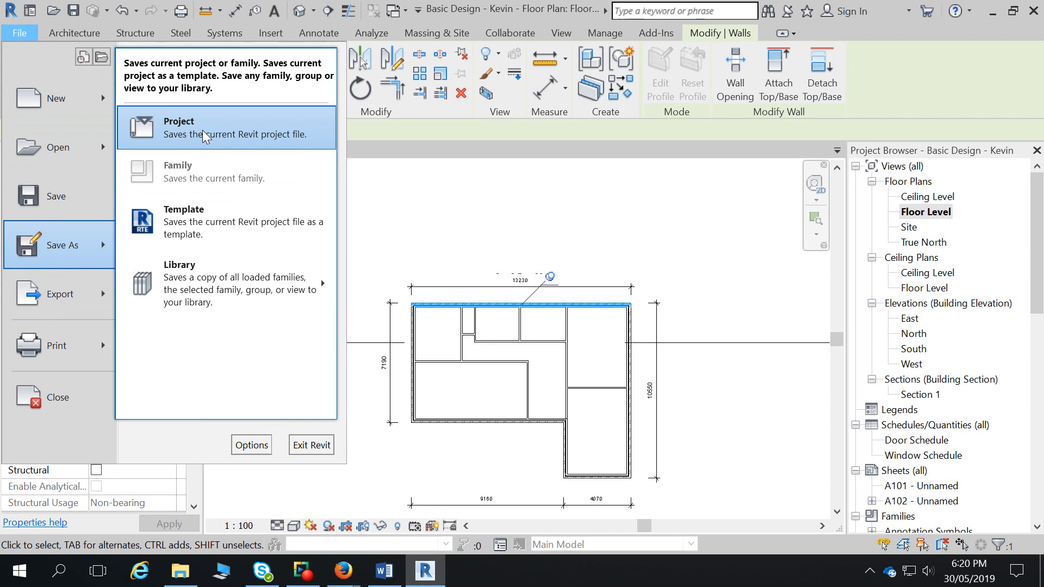
left_click(17, 211)
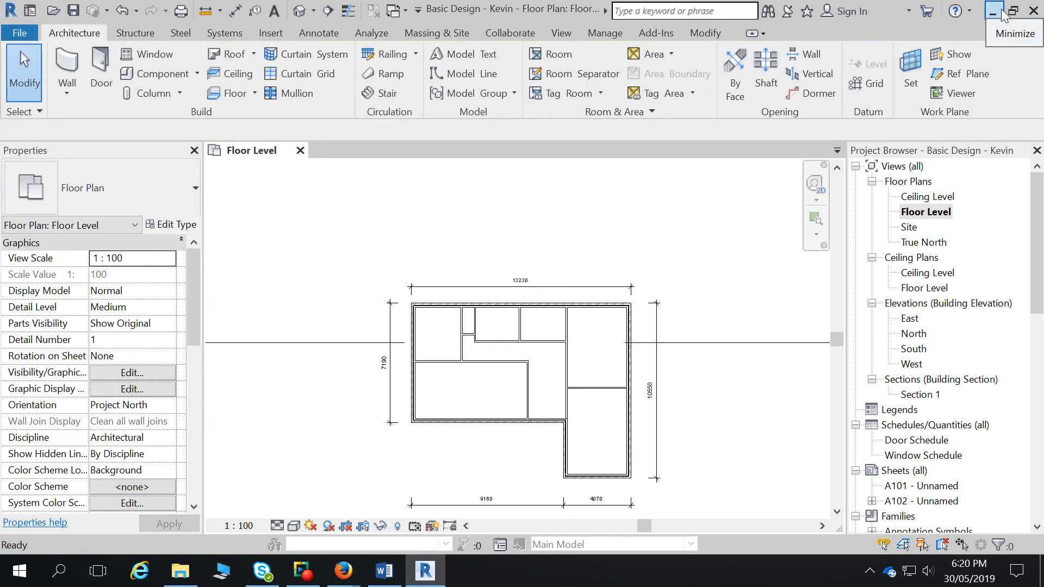
left_click(994, 14)
left_click(948, 11)
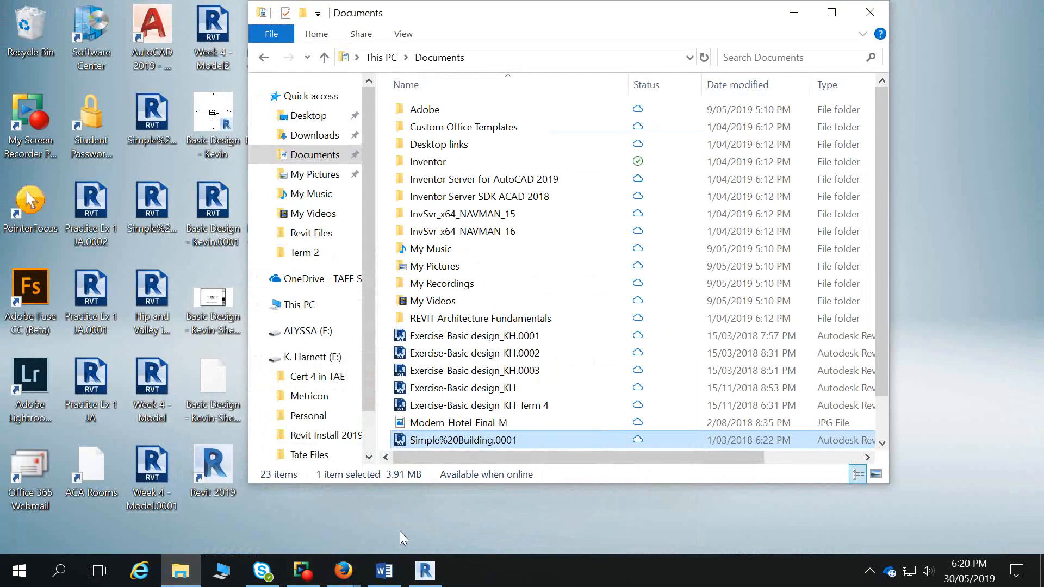
left_click(420, 580)
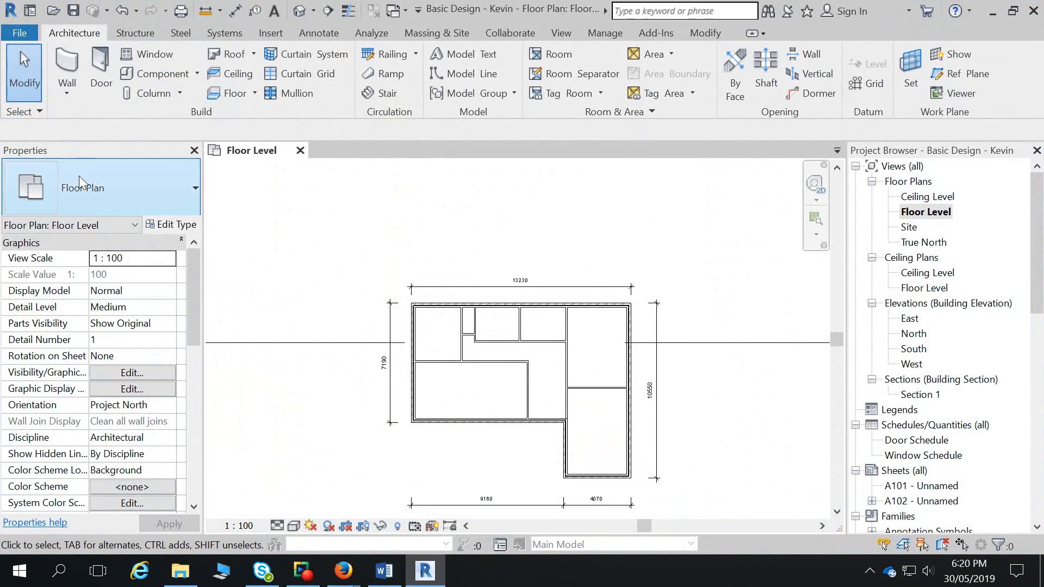
Check where the project is saved in the Save As project dialog and close it without saving
left_click(20, 33)
mouse_move(46, 240)
left_click(226, 119)
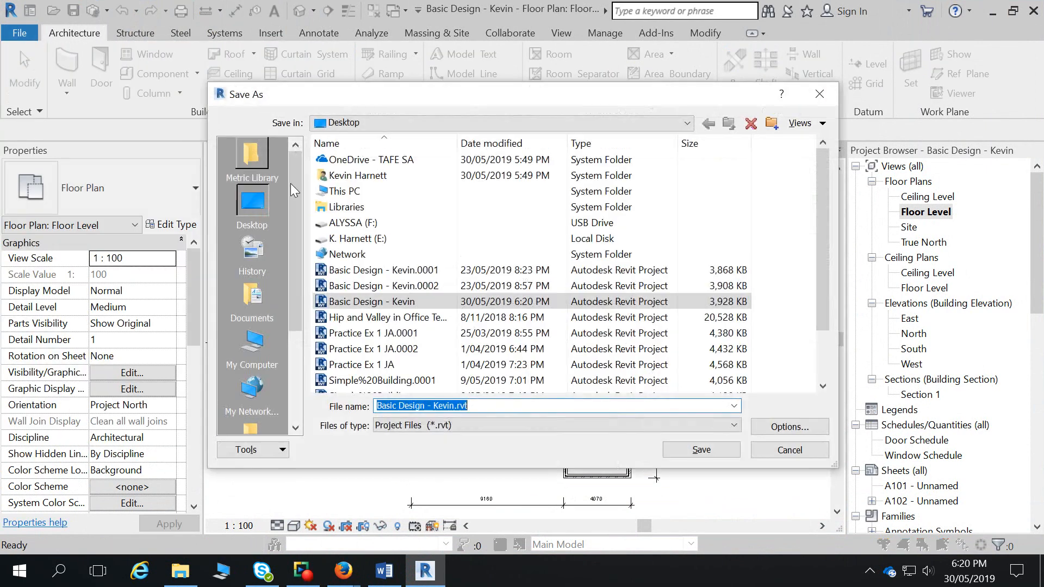
left_click(819, 94)
Switch to the desktop and copy the Basic Design .0001 Revit backup file onto the F: drive
left_click(991, 13)
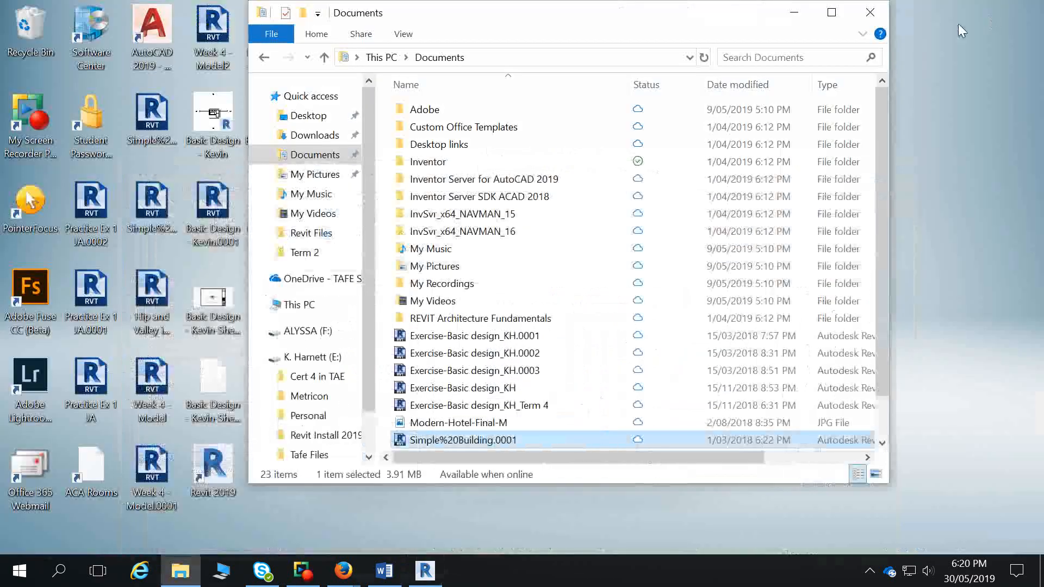
left_click_drag(575, 13, 700, 16)
left_click(220, 215)
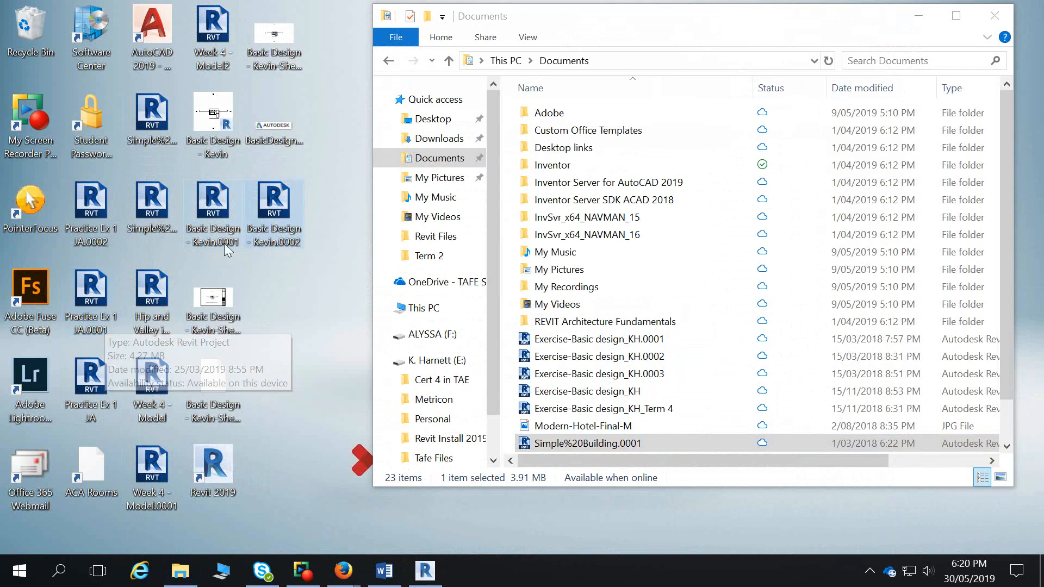
left_click(211, 303)
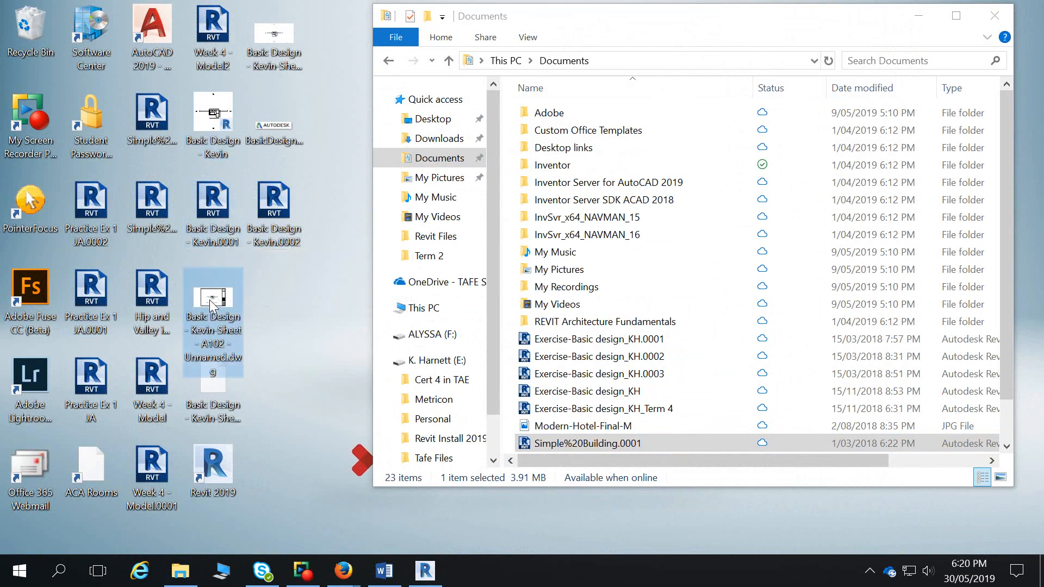
key("b")
key("b")
left_click(208, 461)
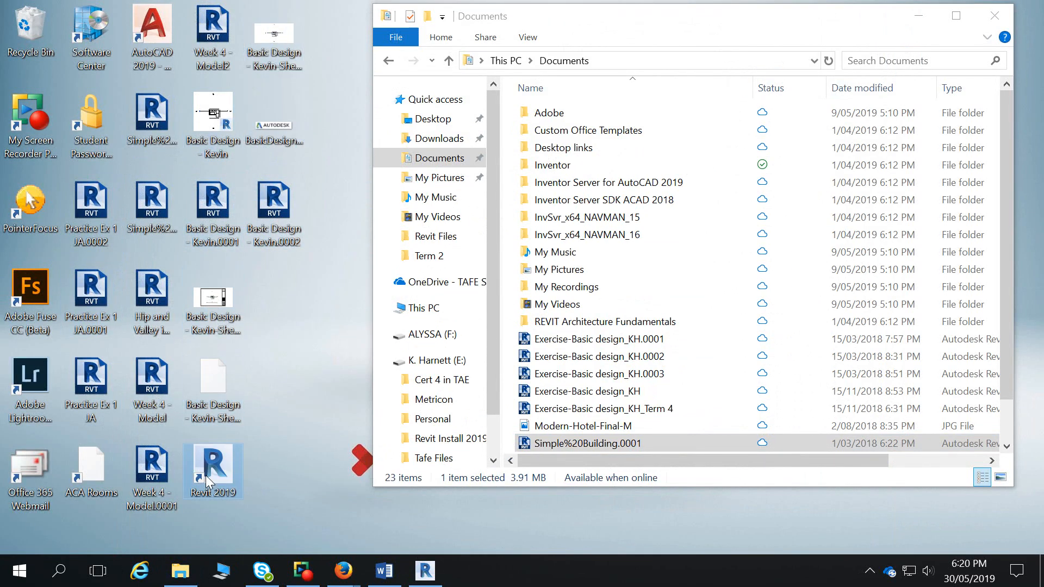
left_click(278, 229)
left_click(225, 217)
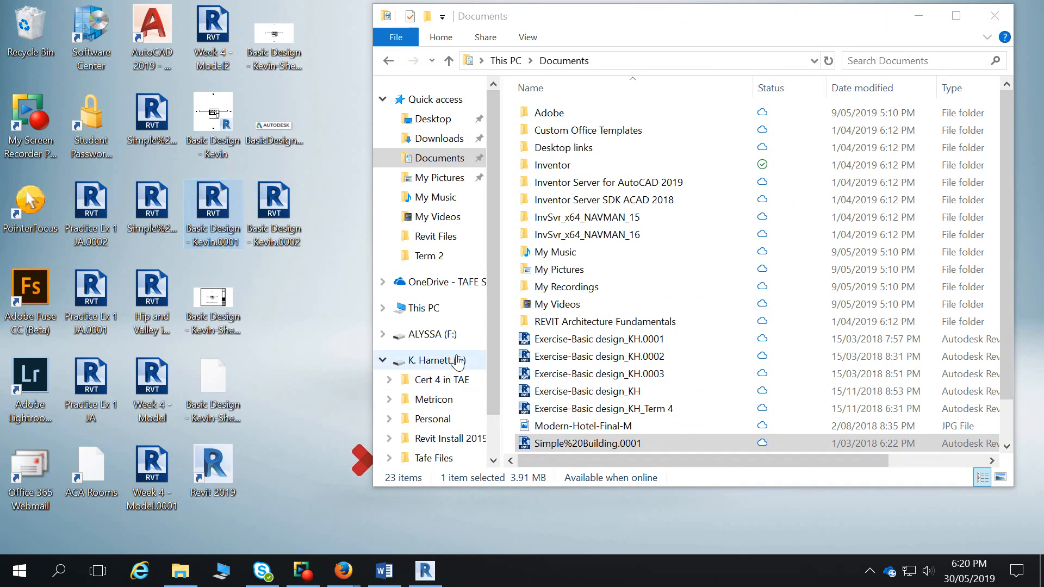
left_click(442, 336)
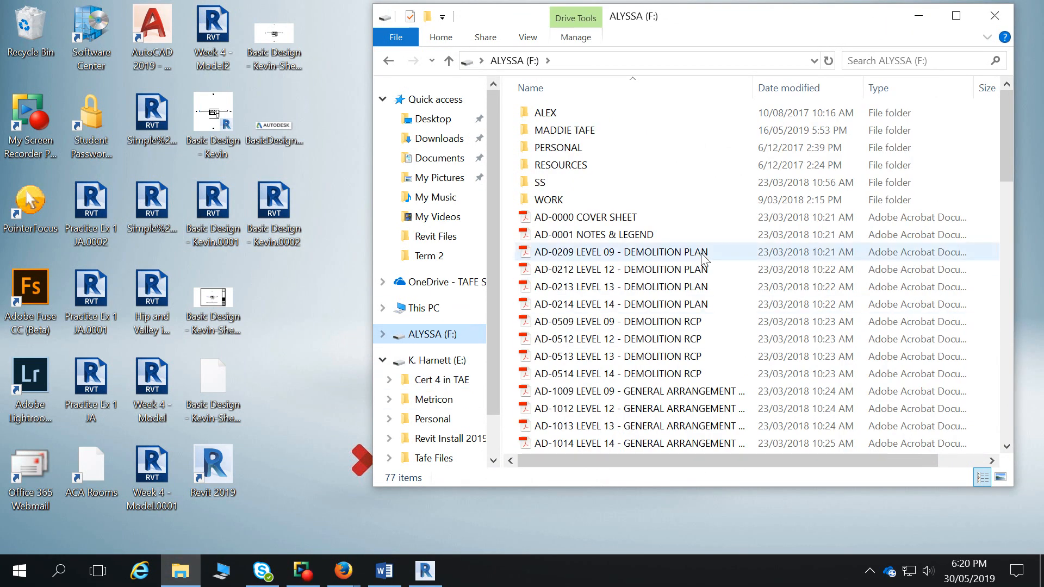
key("ctrl+v")
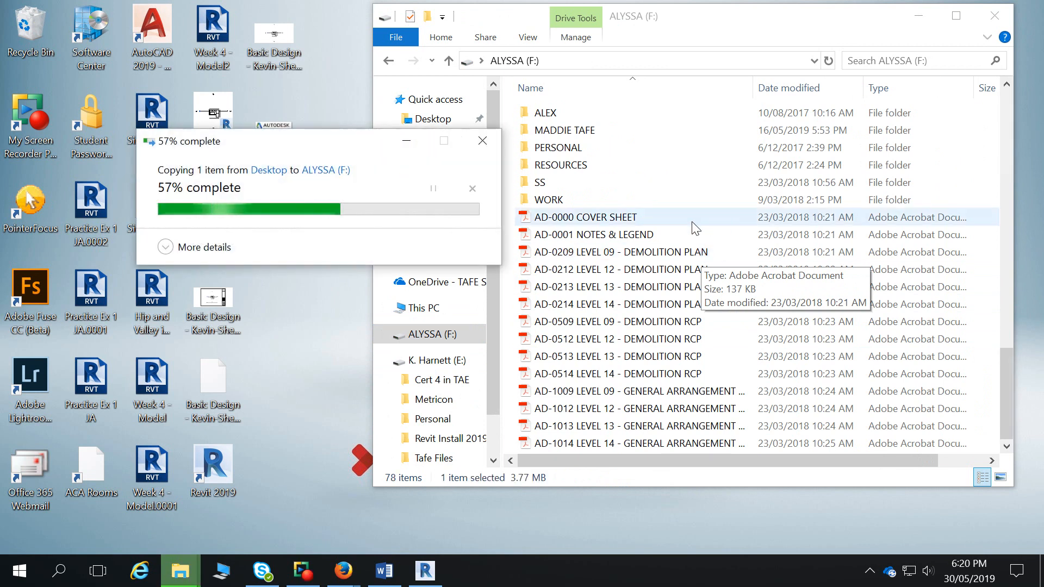
Close the F: drive window, show the hidden system tray icons and switch back to Revit
left_click(996, 20)
left_click(870, 569)
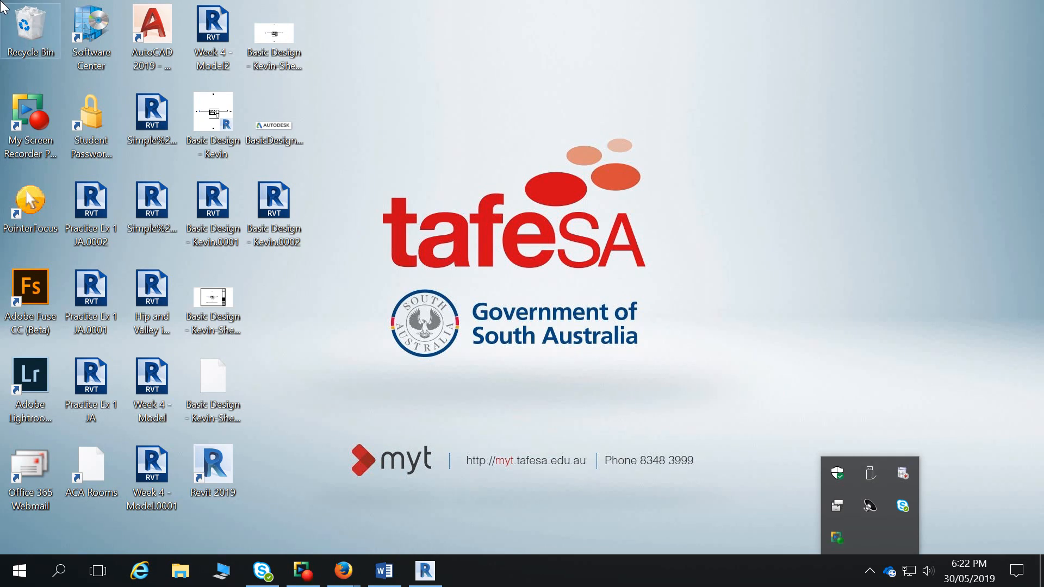
left_click(427, 583)
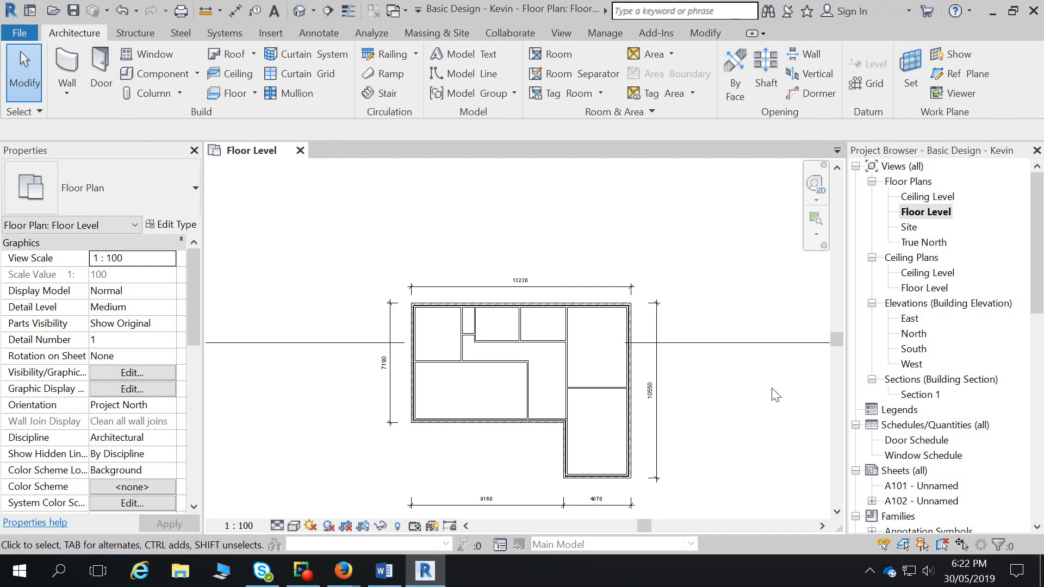
Set the first vertical internal wall 3200 mm from the inner face of the west exterior wall
left_click(463, 348)
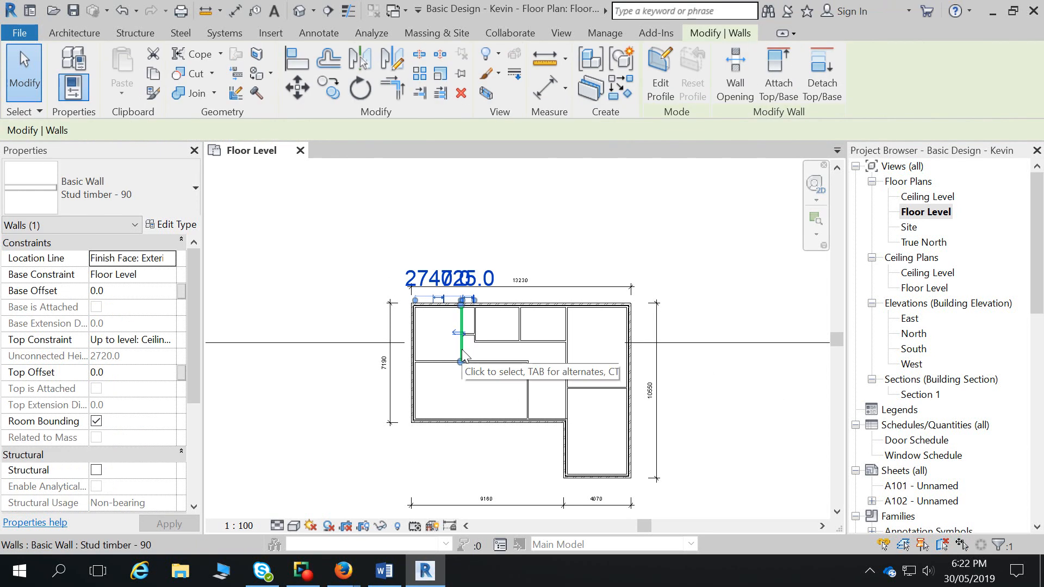
scroll(485, 264, "up", 3)
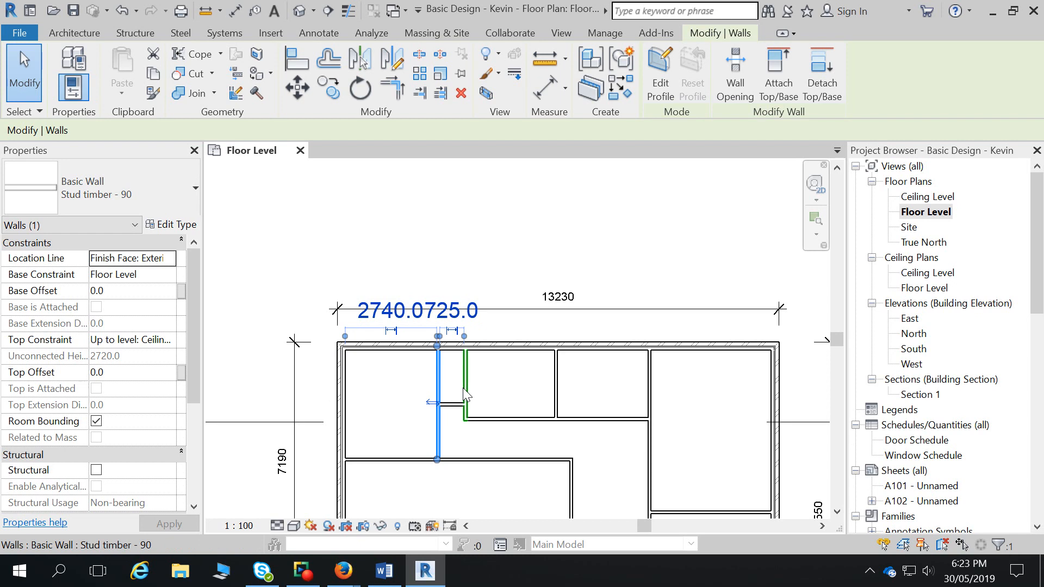
left_click(381, 321)
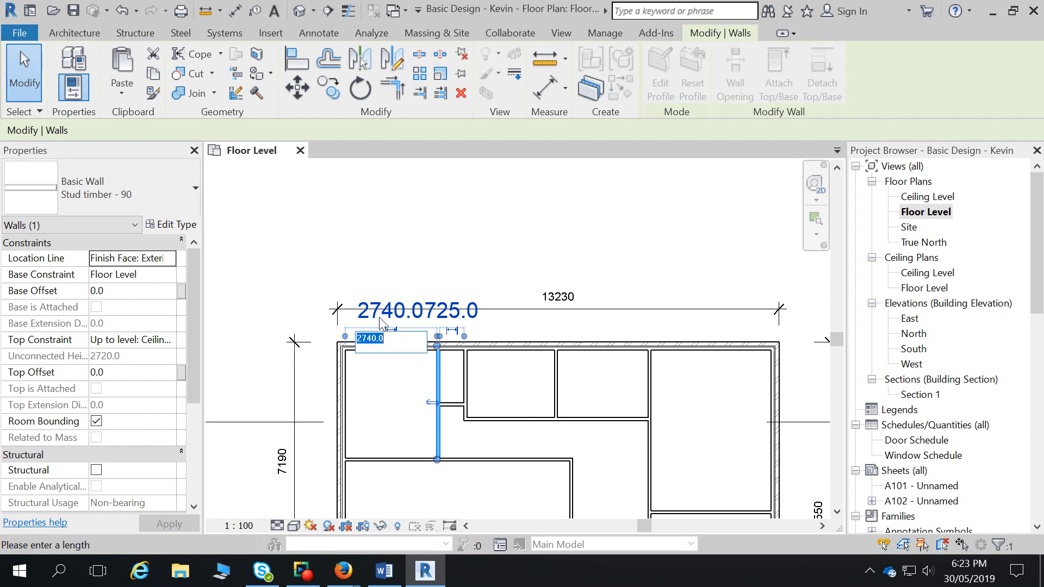
type("3200")
key("Return")
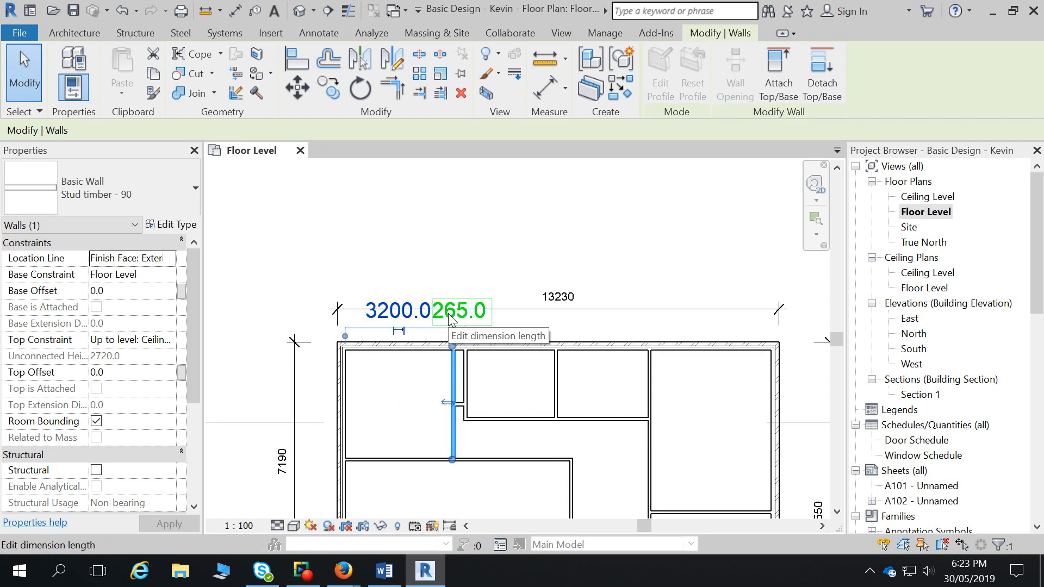
Try the 1010 mm clearance on the same internal wall and restore its 3200 mm distance from the west wall
left_click(463, 313)
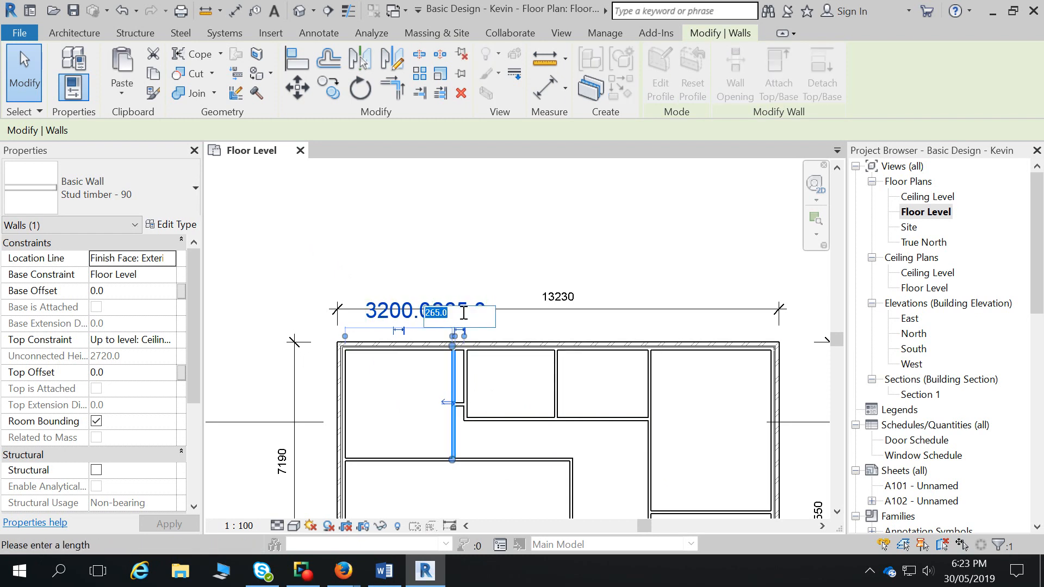
type("1010")
key("Return")
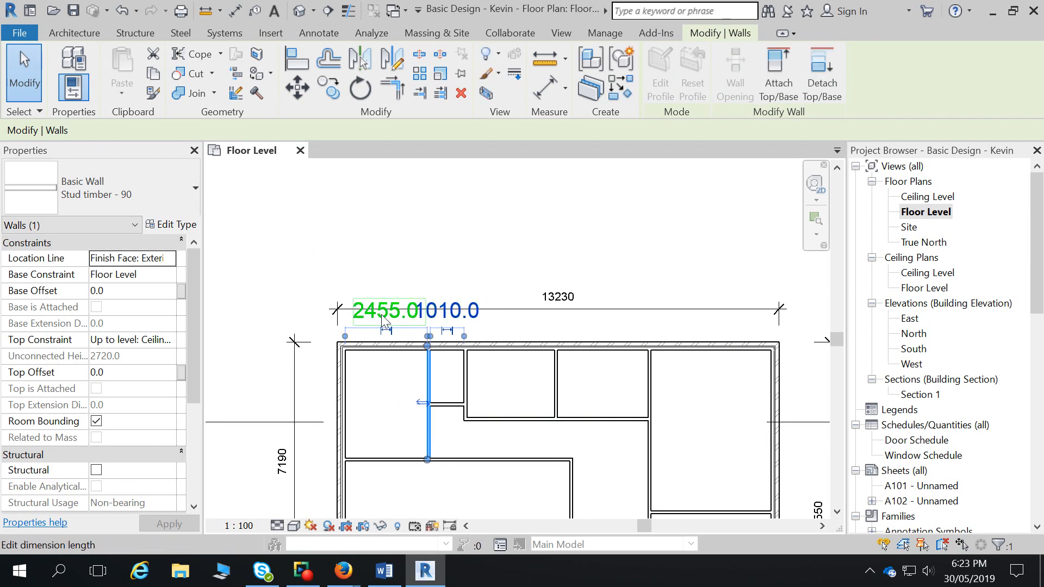
left_click(387, 312)
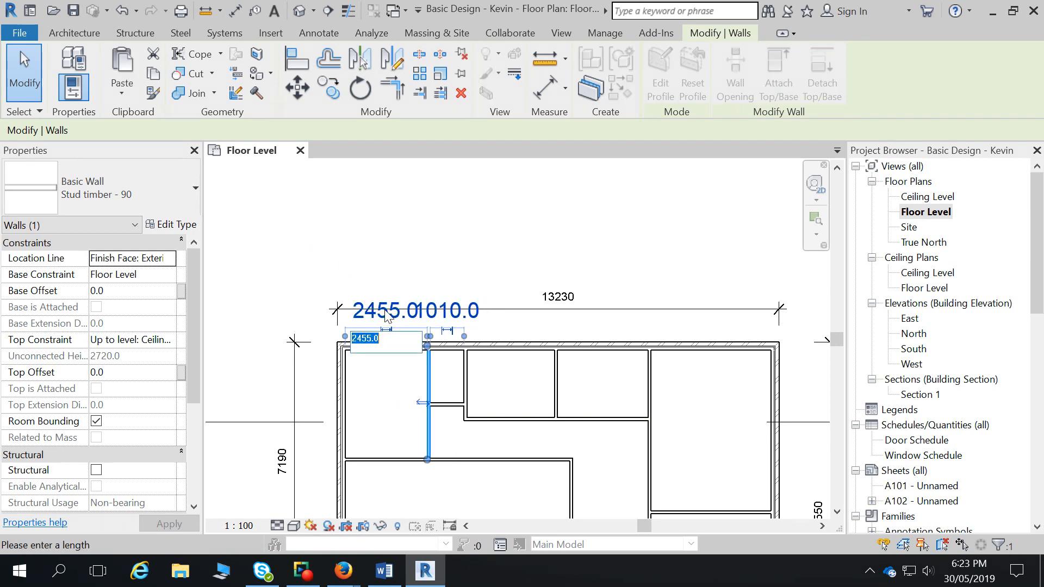
type("3200")
key("Return")
Set the second vertical internal wall 1010 mm from the first one and check the spacings of the third wall
left_click(466, 359)
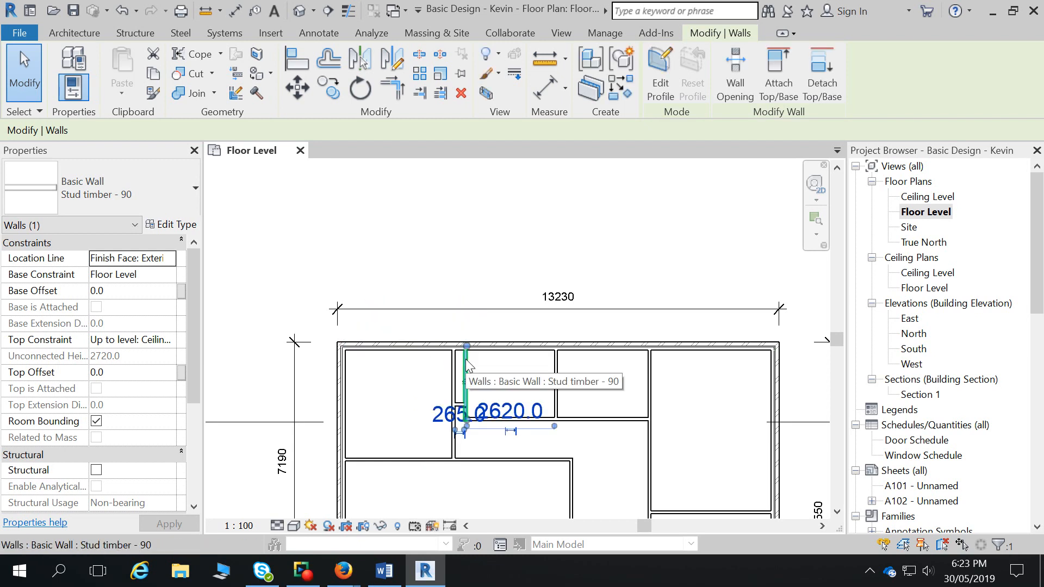
left_click(438, 419)
type("1010")
key("Return")
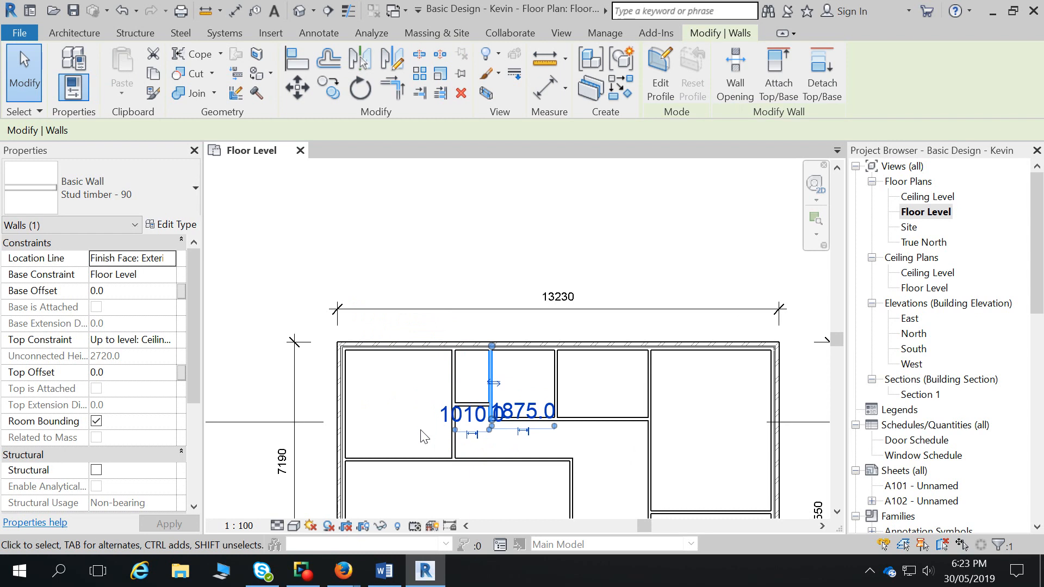
left_click(558, 384)
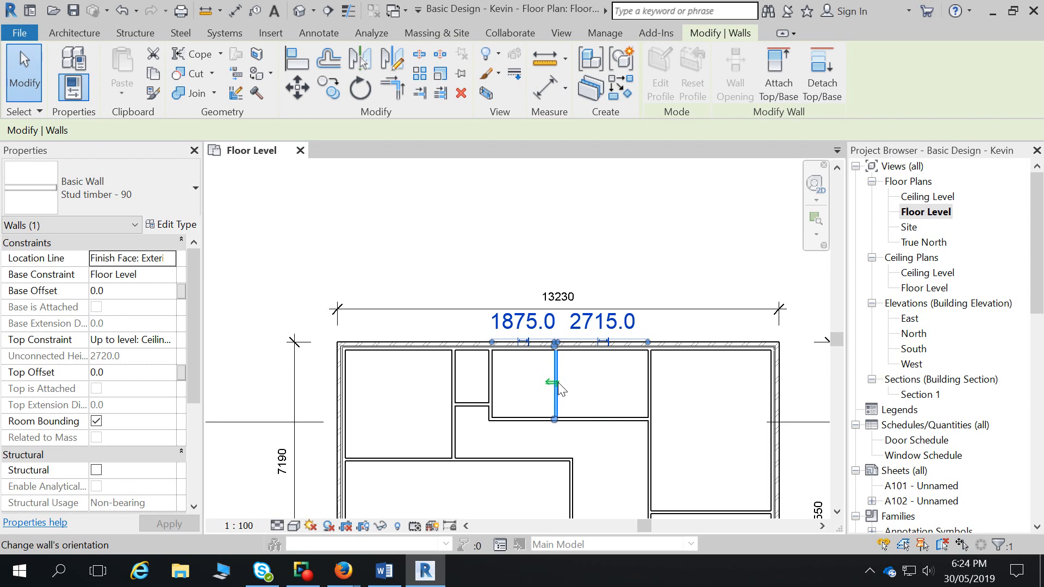
left_click(498, 261)
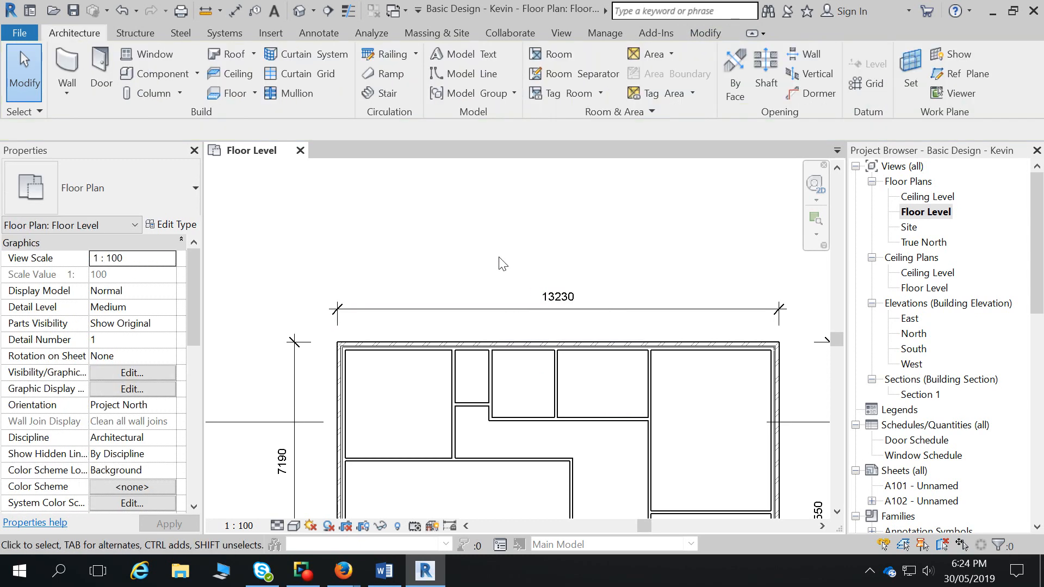
Move the overall width dimension line further away from the north exterior wall
left_click(484, 310)
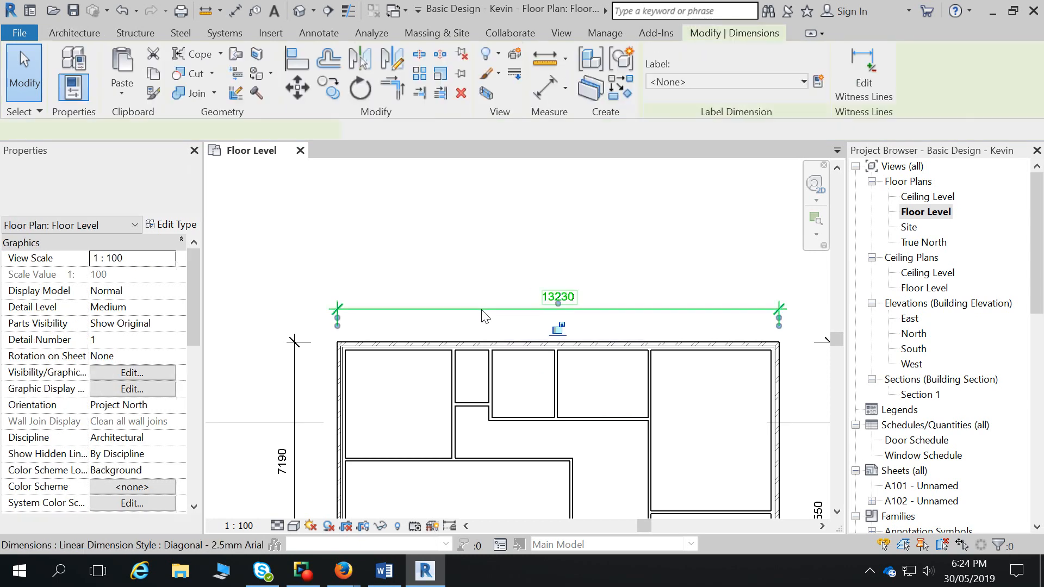
left_click(510, 268)
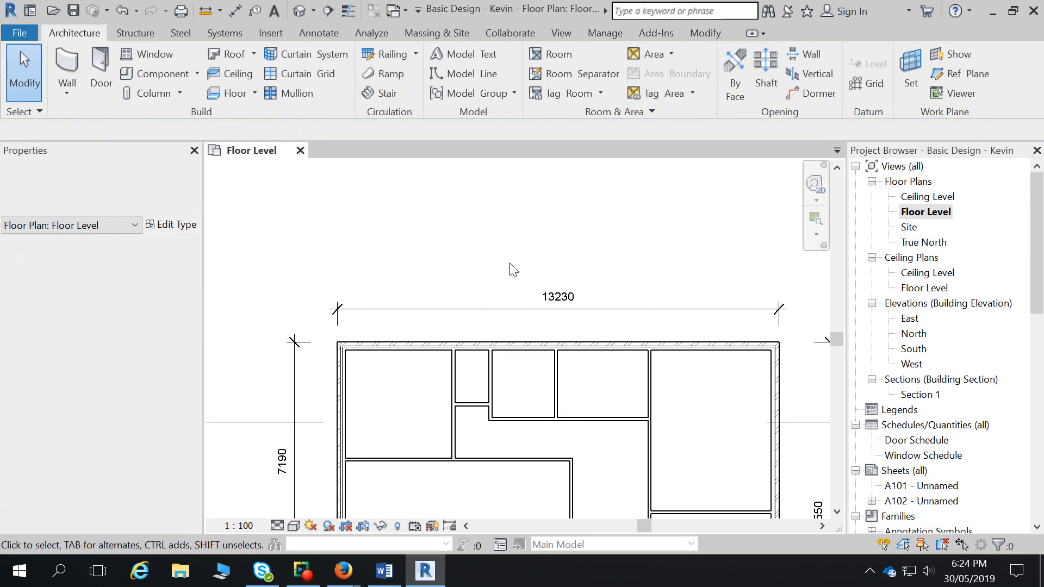
left_click(504, 309)
left_click_drag(504, 309, 503, 237)
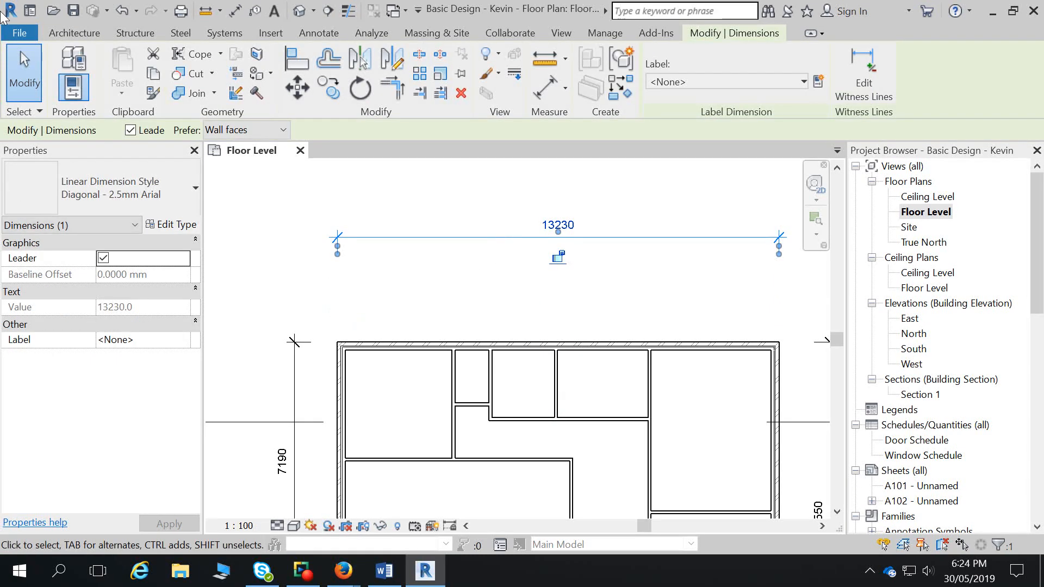
Place an aligned dimension string of individual wall faces, outer west to outer east face, between the north wall and the overall width dimension
left_click(235, 11)
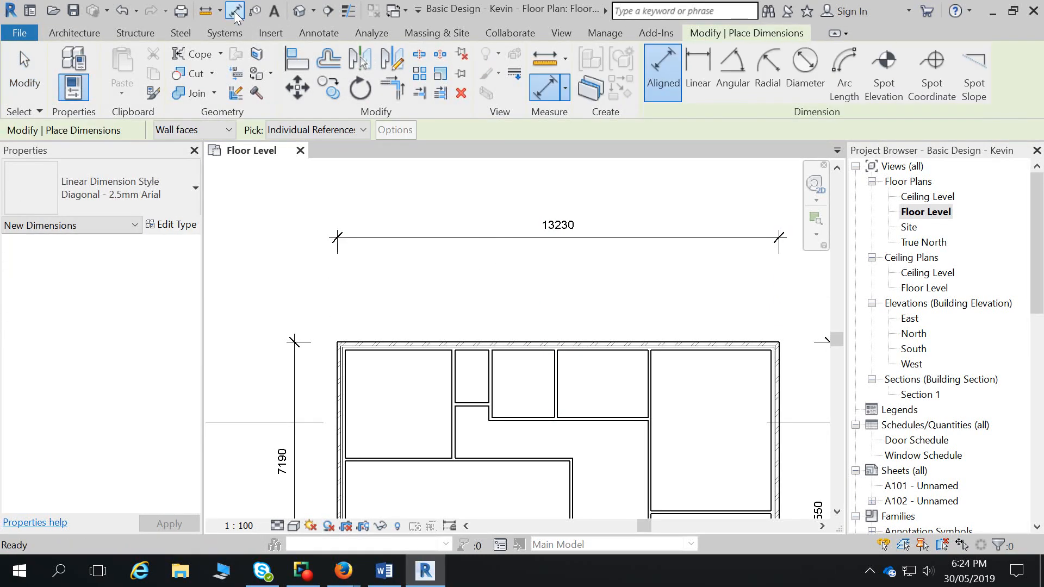
left_click(311, 130)
left_click(311, 131)
left_click(338, 379)
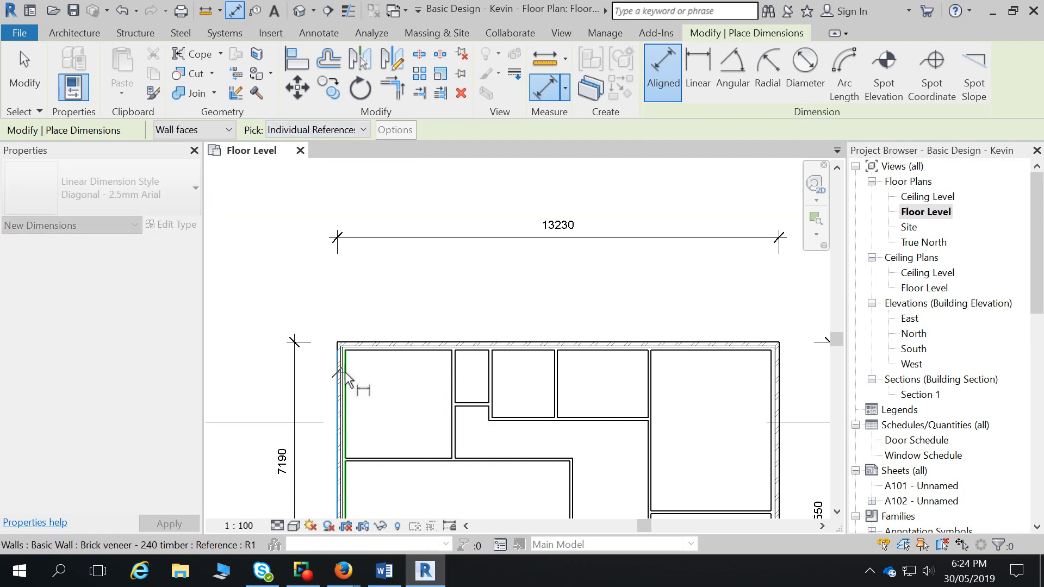
left_click(345, 379)
left_click(452, 375)
left_click(455, 374)
left_click(488, 374)
left_click(492, 375)
left_click(555, 373)
left_click(558, 373)
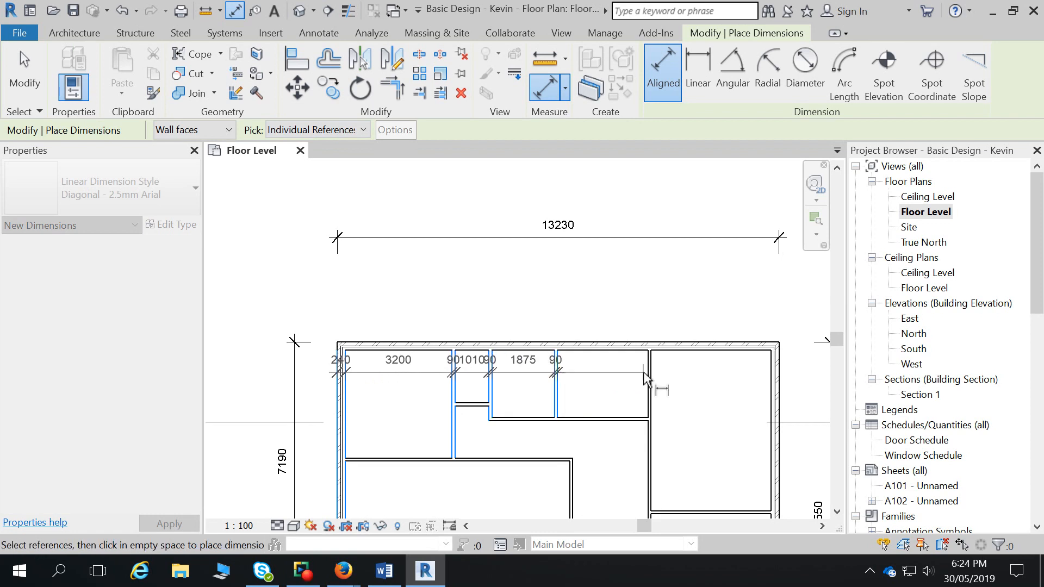
left_click(649, 375)
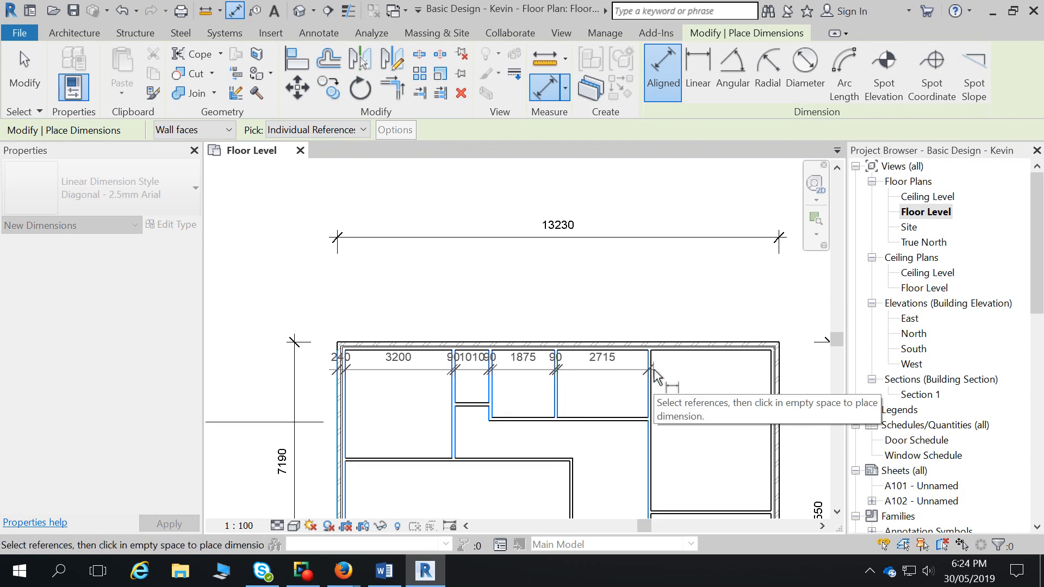
left_click(653, 374)
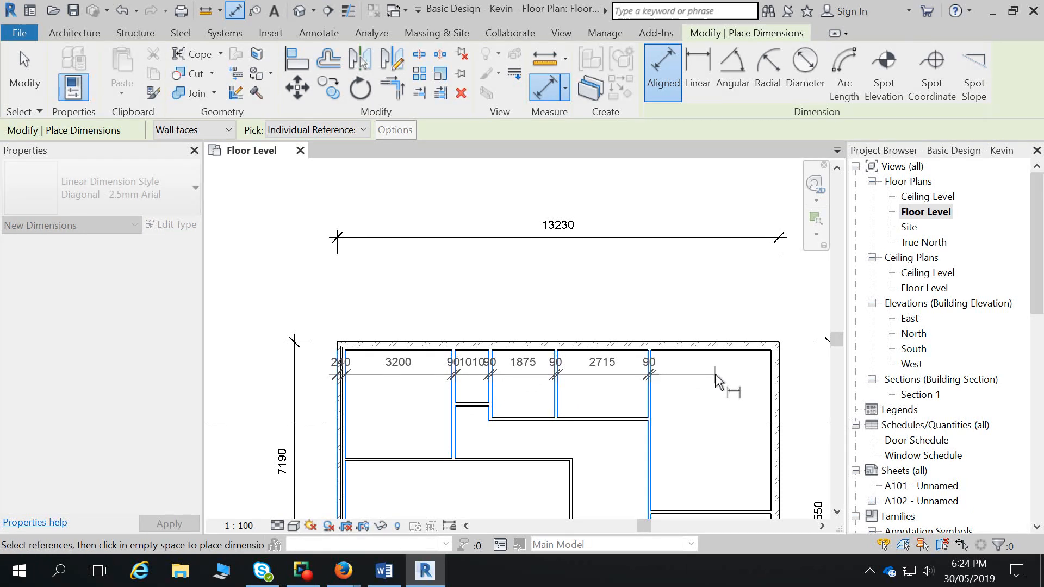
left_click(773, 377)
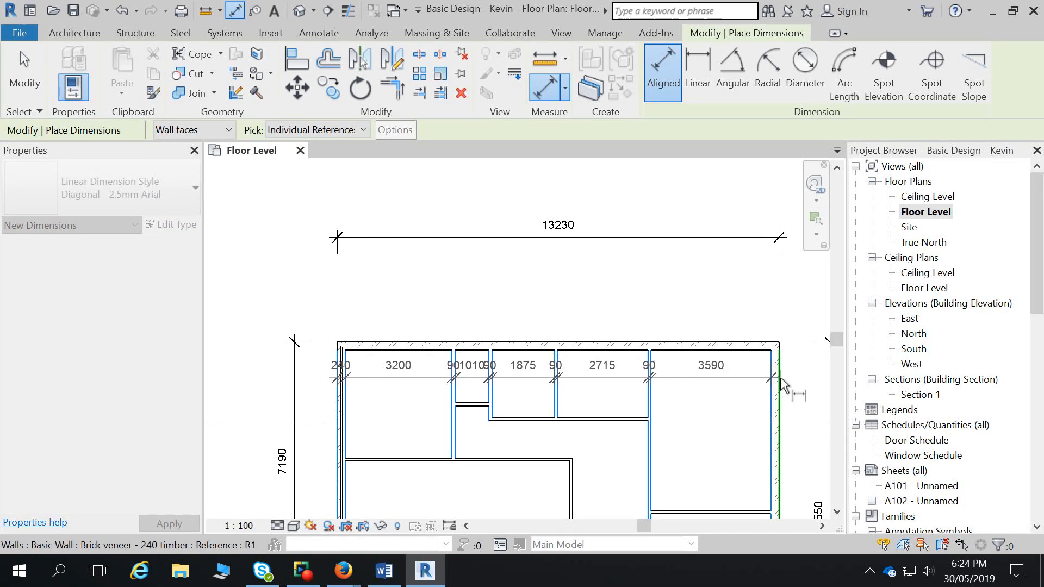
left_click(781, 384)
left_click(767, 279)
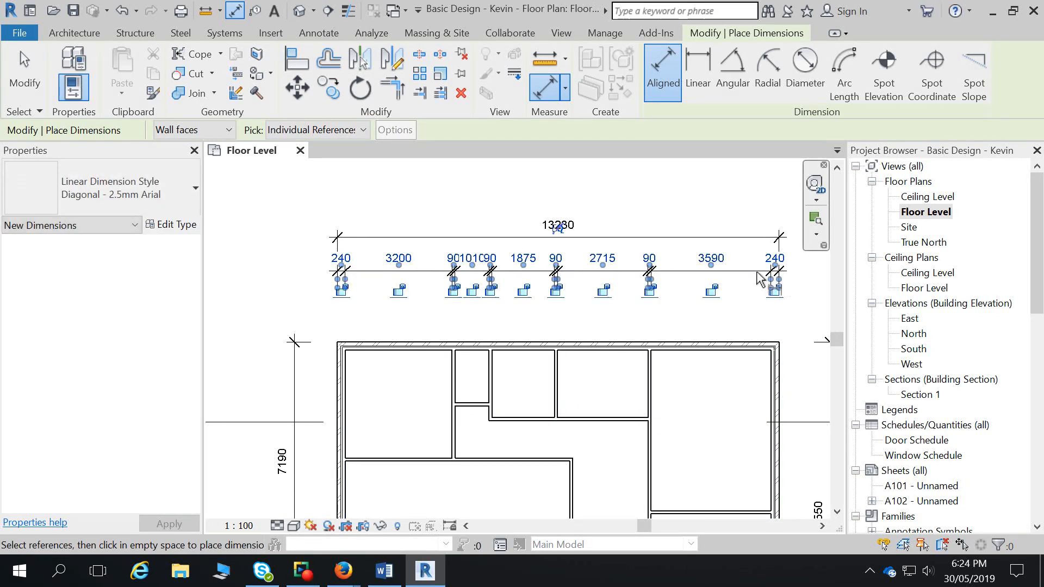
left_click(16, 82)
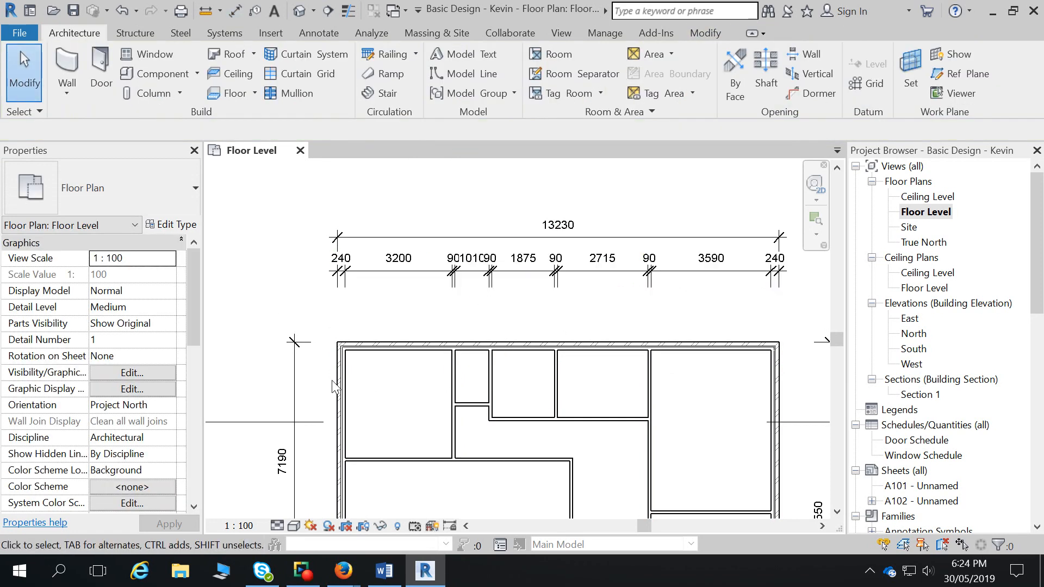
Place a second overall dimension of the north exterior wall above the existing one, using an aligned dimension with the Entire Walls pick option
scroll(445, 443, "down", 2)
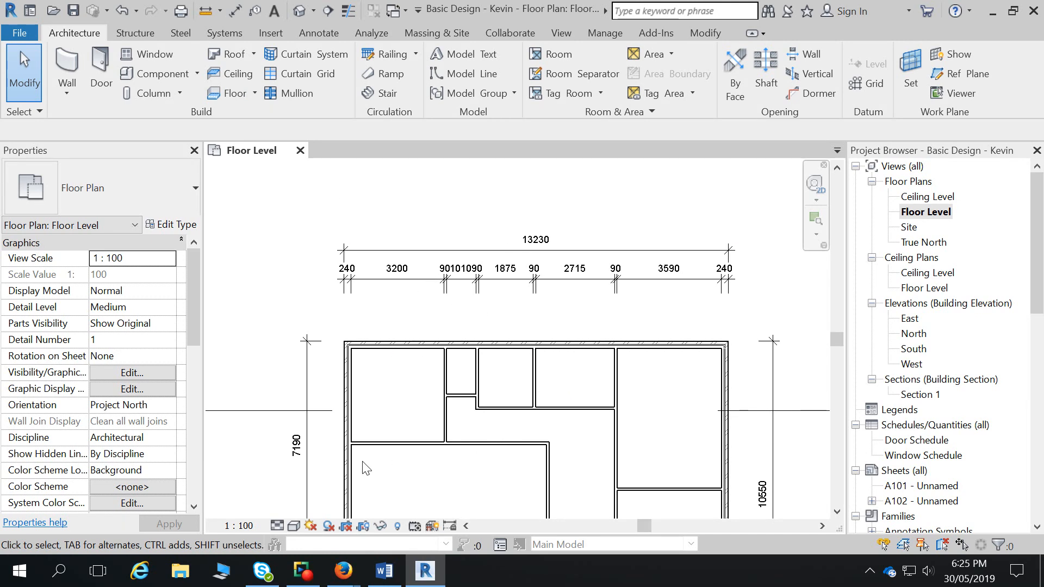
middle_click_drag(453, 514, 467, 461)
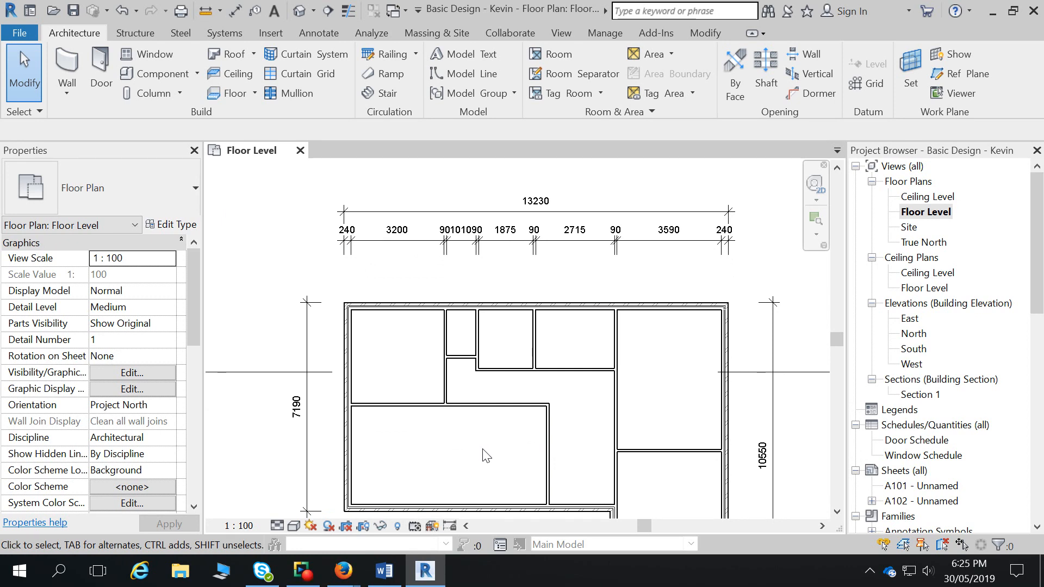
left_click(326, 32)
left_click(61, 65)
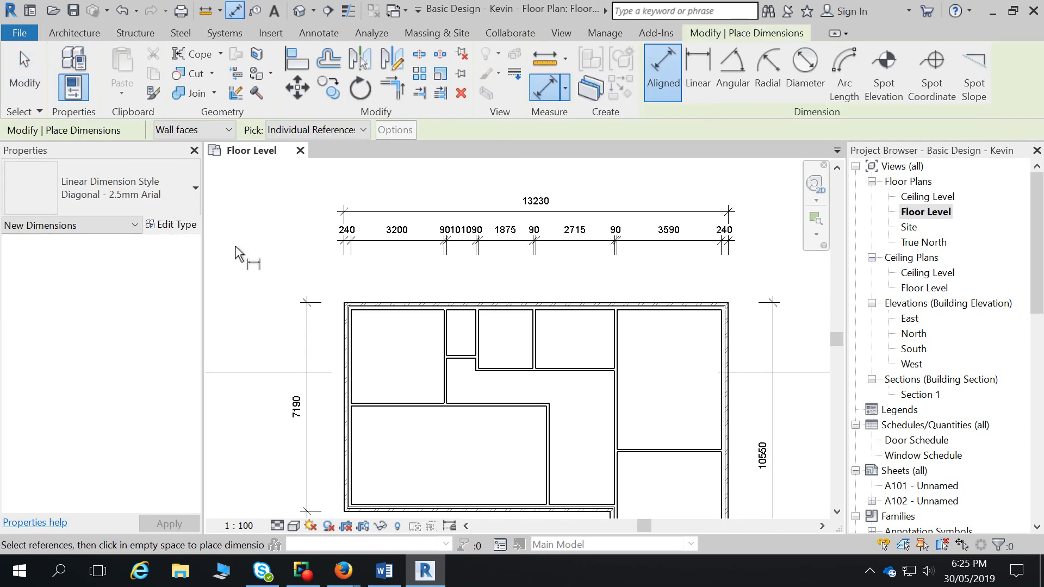
left_click(214, 132)
left_click(214, 132)
left_click(351, 136)
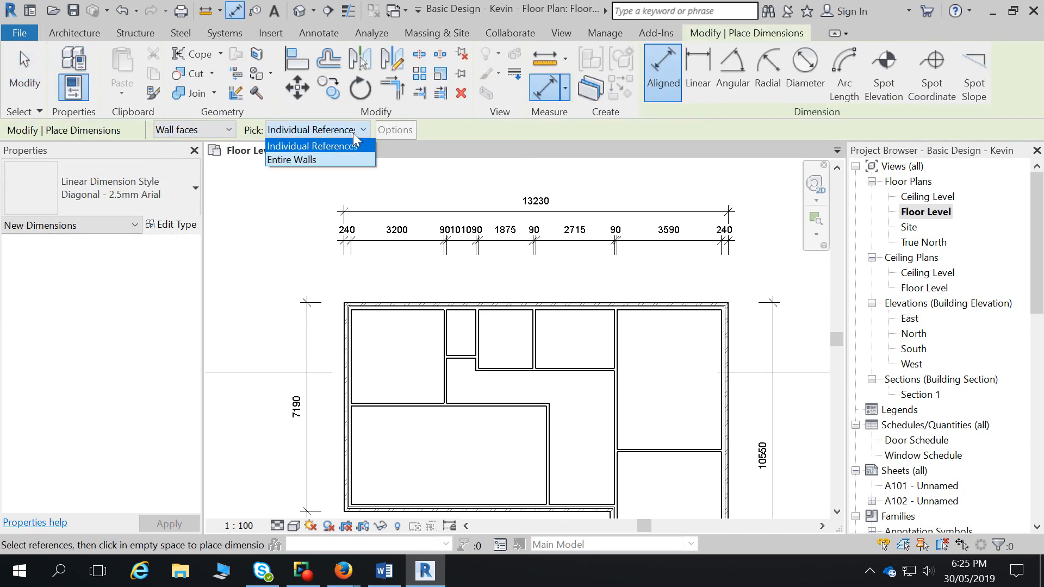
left_click(311, 166)
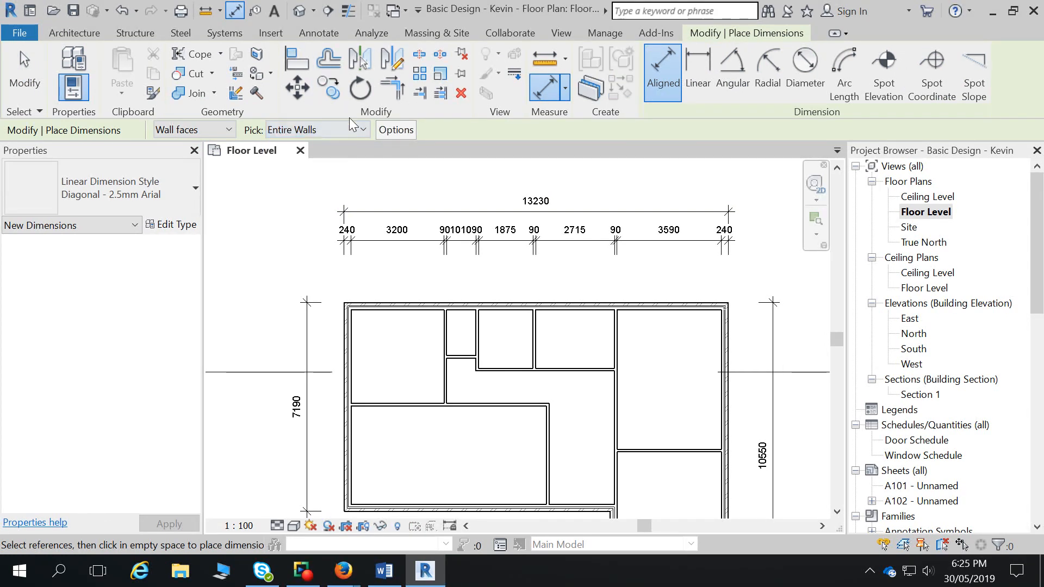
left_click(410, 134)
left_click(626, 182)
left_click(559, 306)
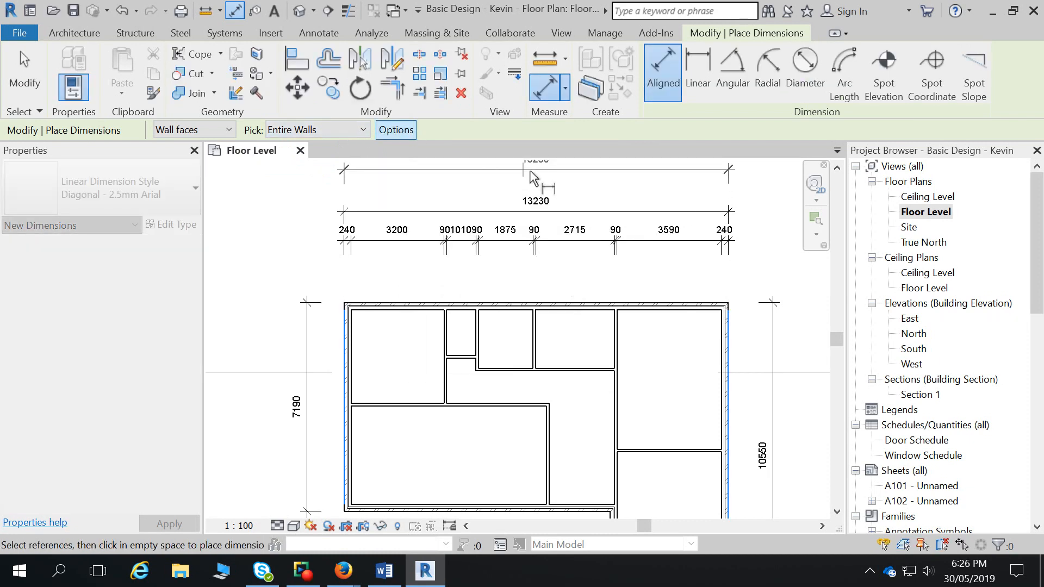
left_click(396, 131)
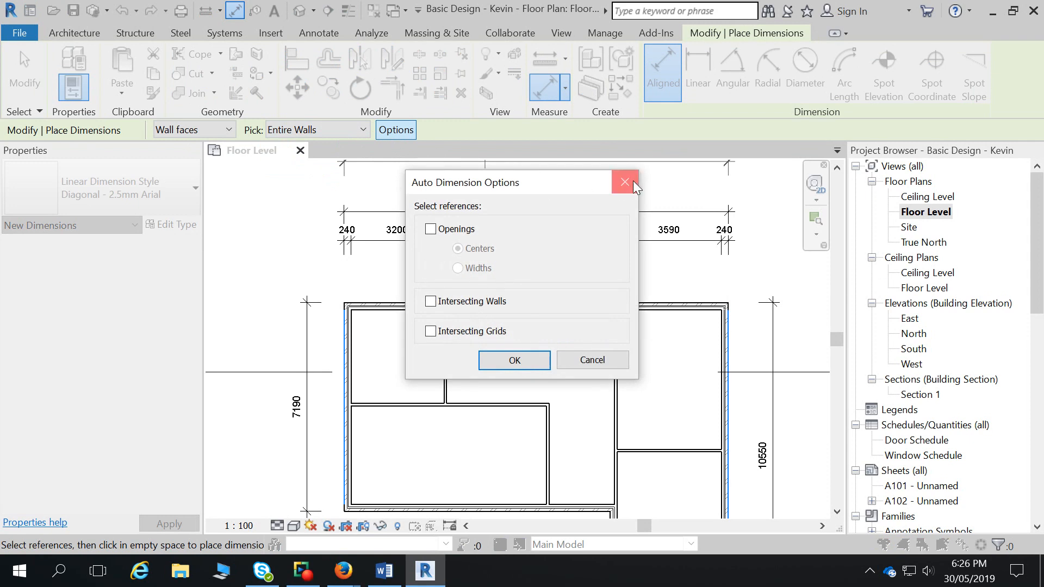
left_click(631, 183)
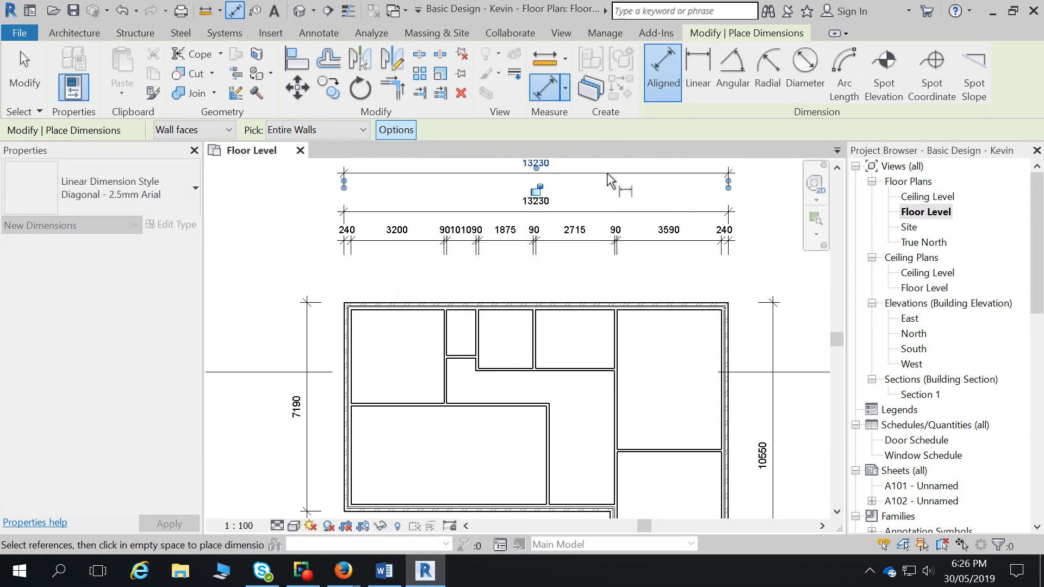
left_click(609, 180)
Enable Intersecting Walls in the automatic dimension options and place the resulting dimension string just above the north exterior wall
left_click(399, 131)
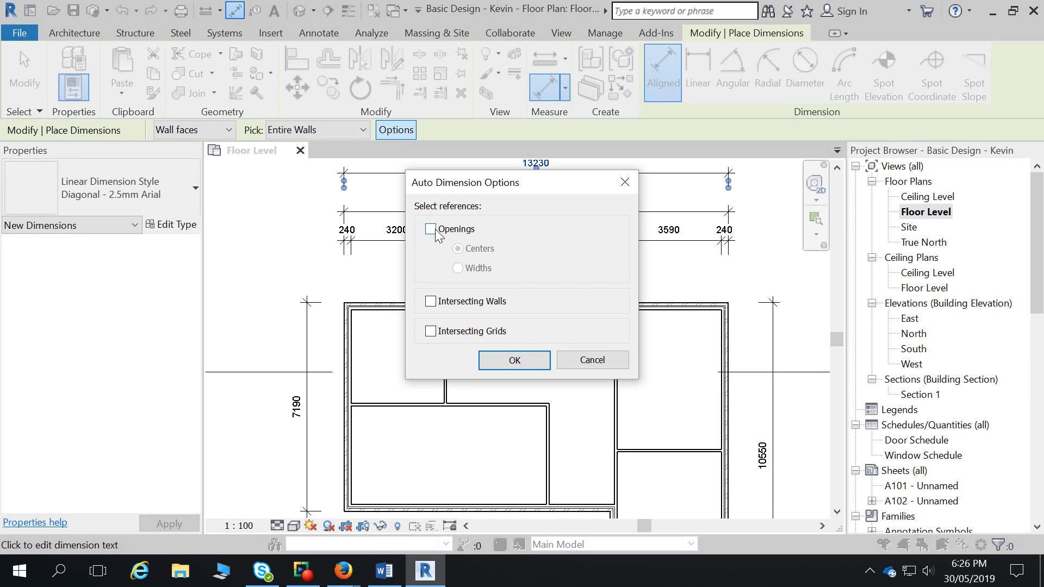
left_click(431, 302)
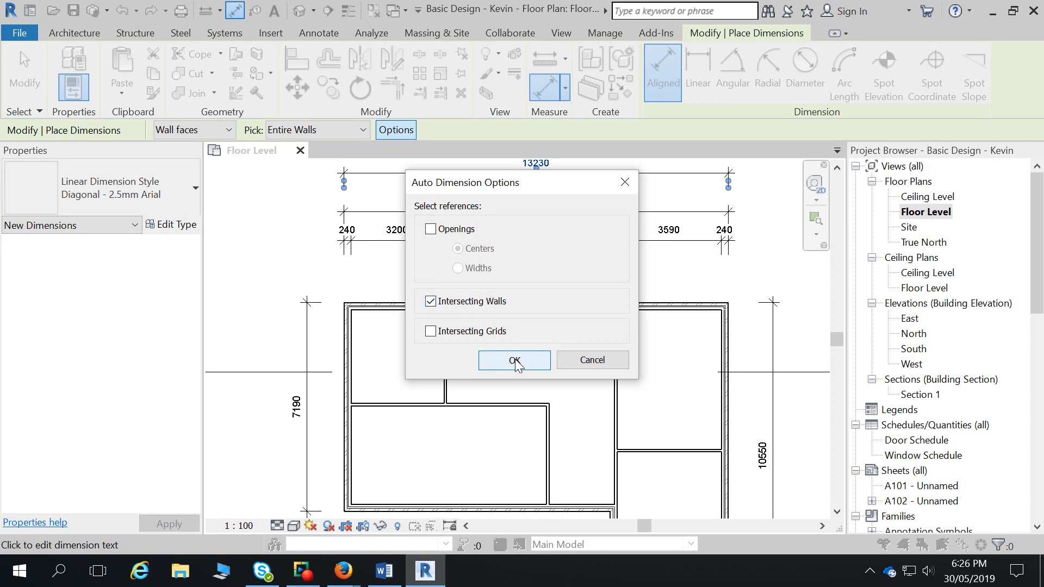
left_click(495, 354)
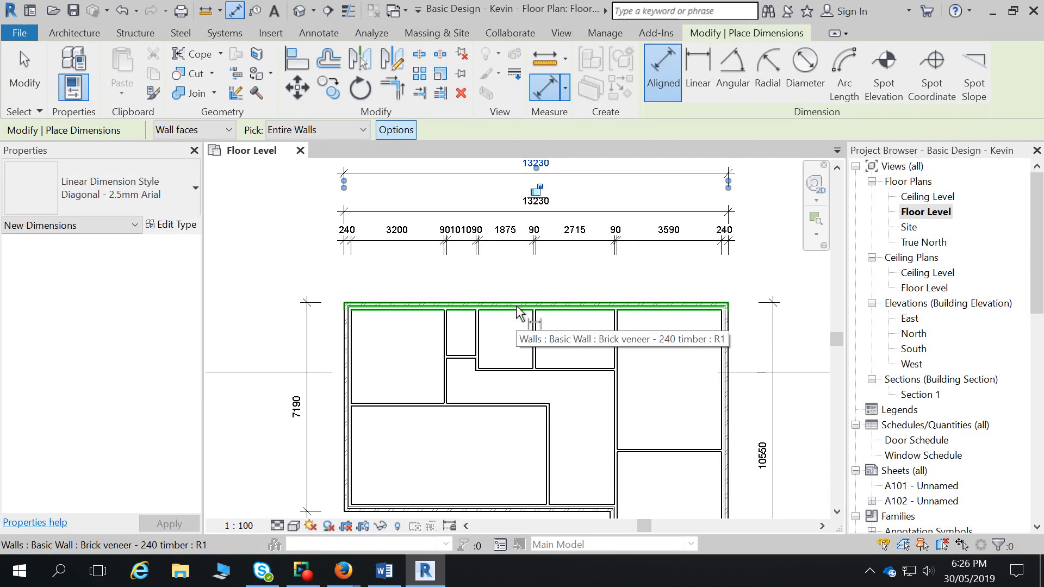
left_click(517, 305)
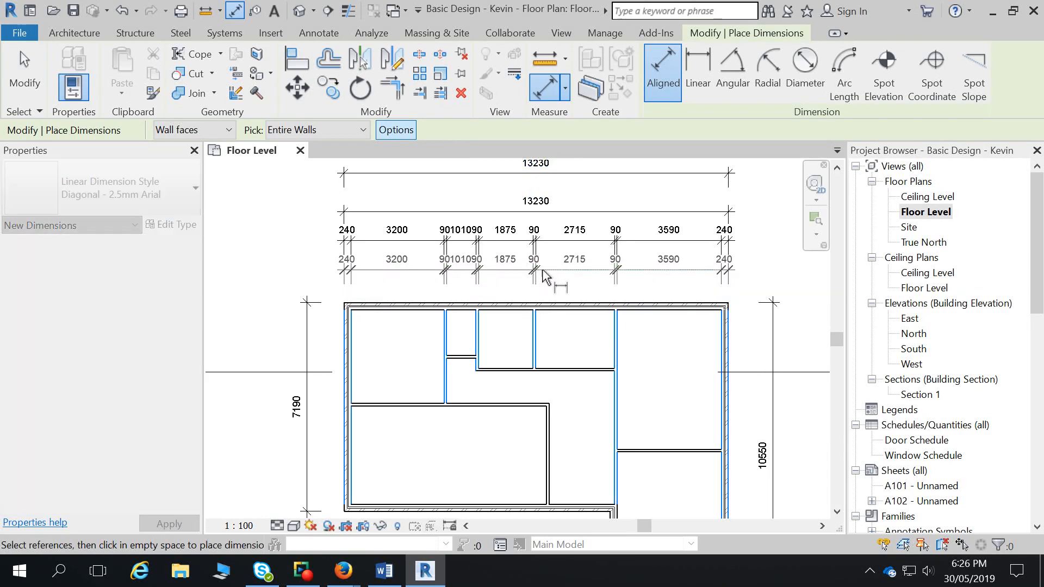
left_click(542, 271)
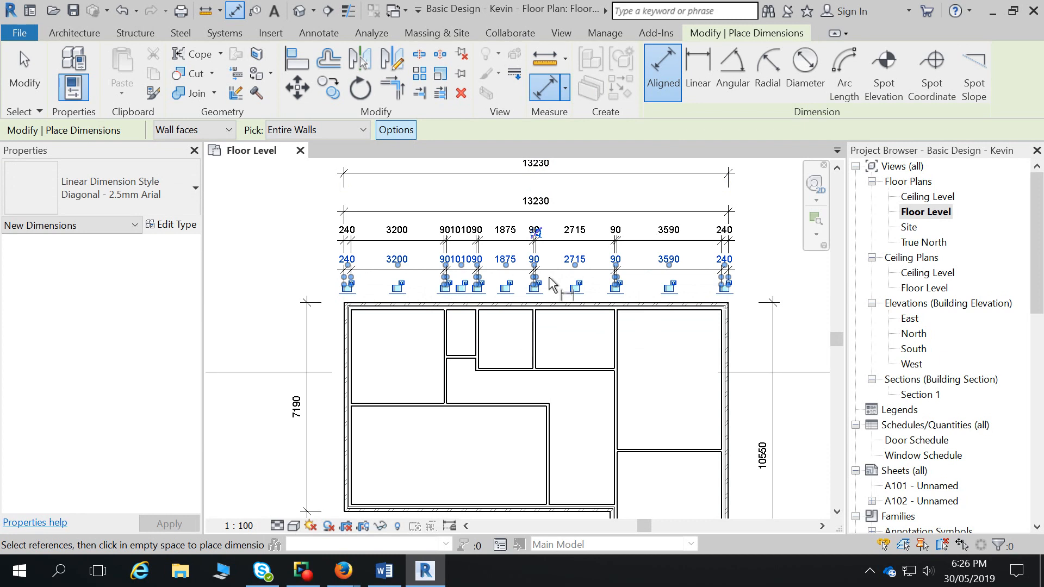
left_click(543, 278)
key("Escape")
key("Escape")
Copy all the house walls 17000 mm horizontally to the east of the original plan
scroll(546, 332, "down", 3)
left_click_drag(402, 260, 650, 466)
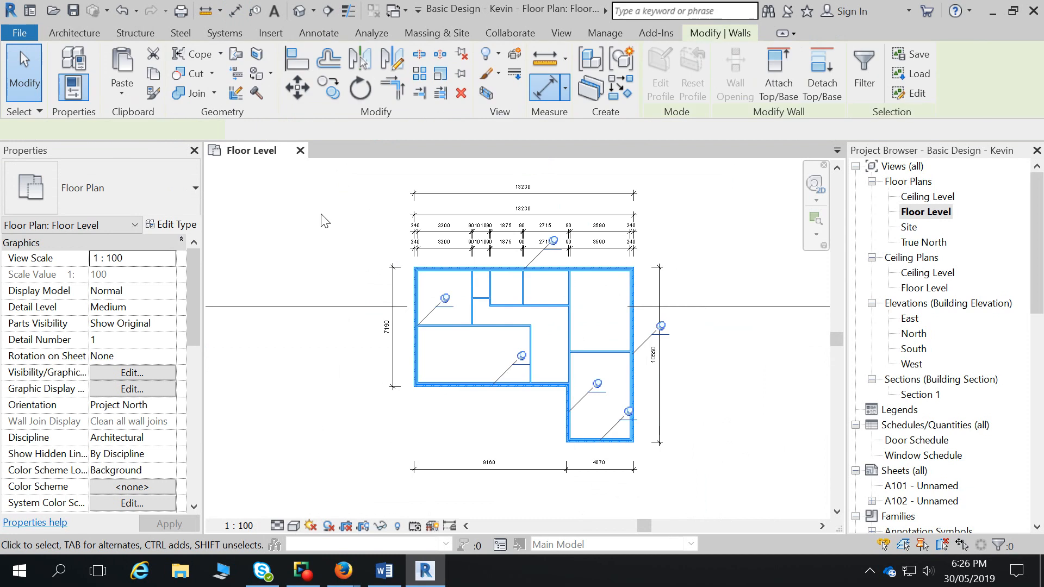
left_click(328, 87)
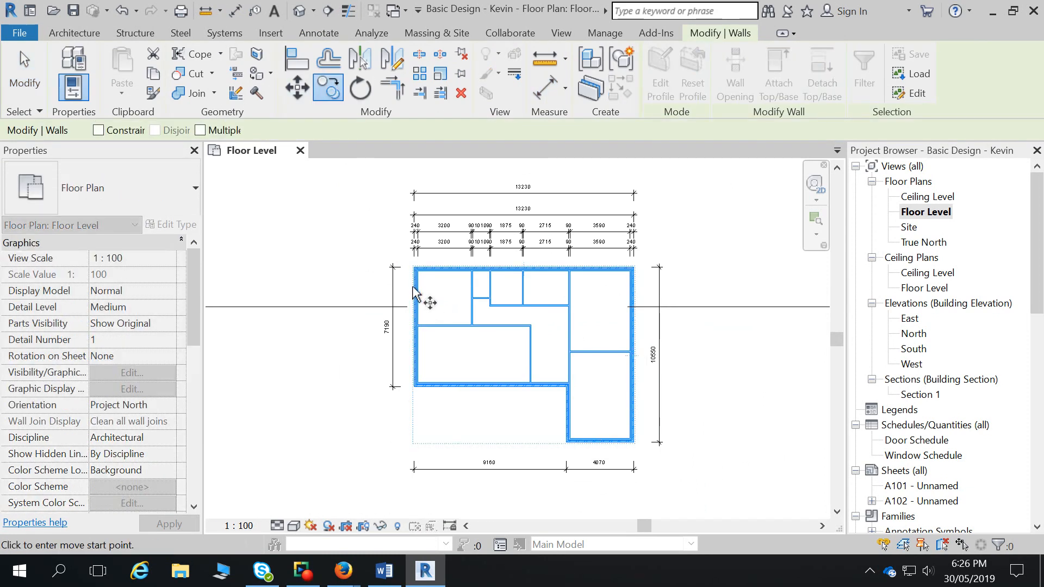
left_click(420, 280)
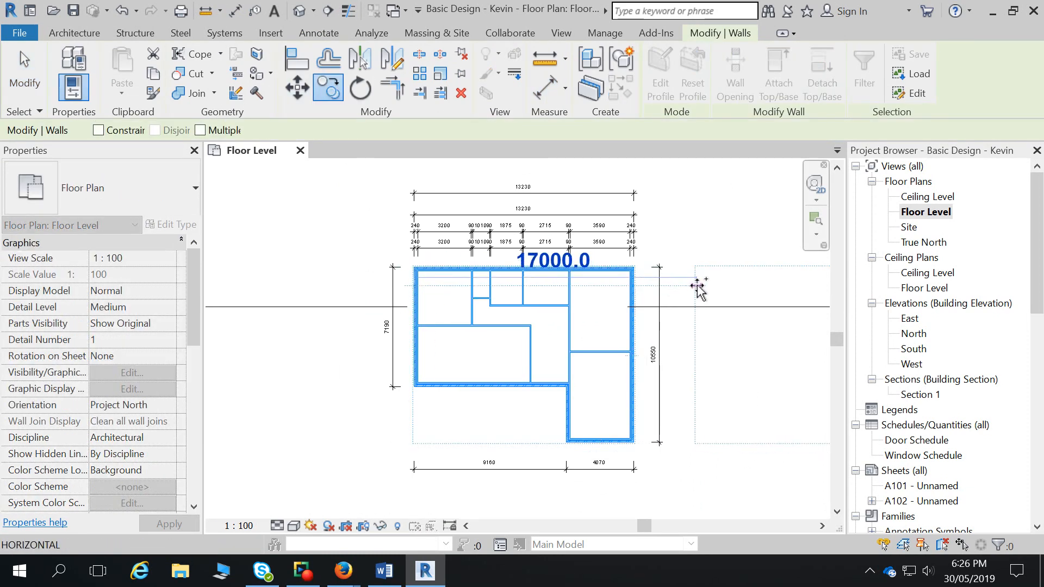
left_click(698, 286)
key("Escape")
Delete the duplicate dimension string nearest the north wall and place one Entire Walls string across the north walls of both houses
left_click(569, 248)
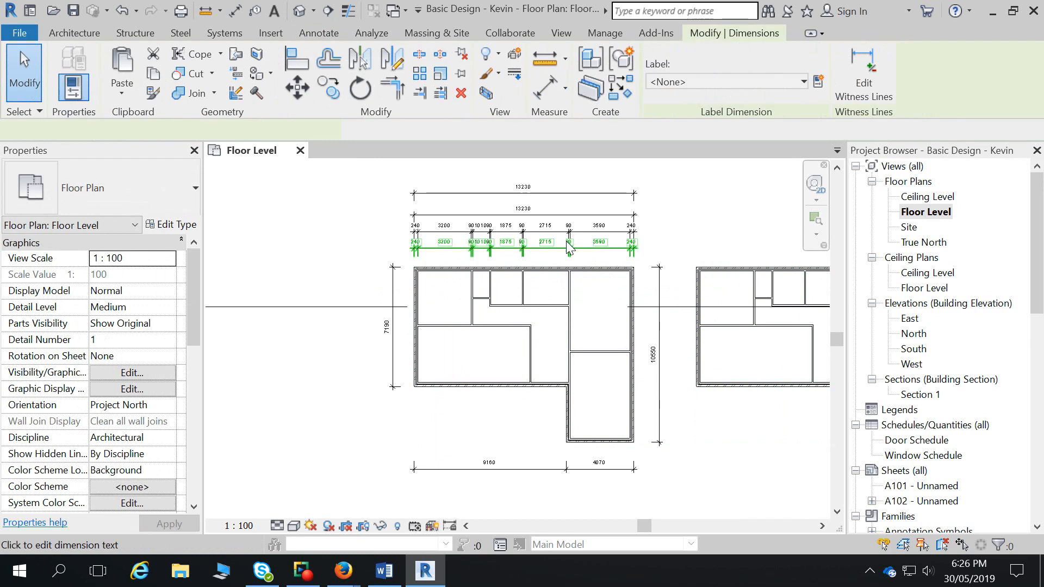
key("Delete")
left_click(67, 70)
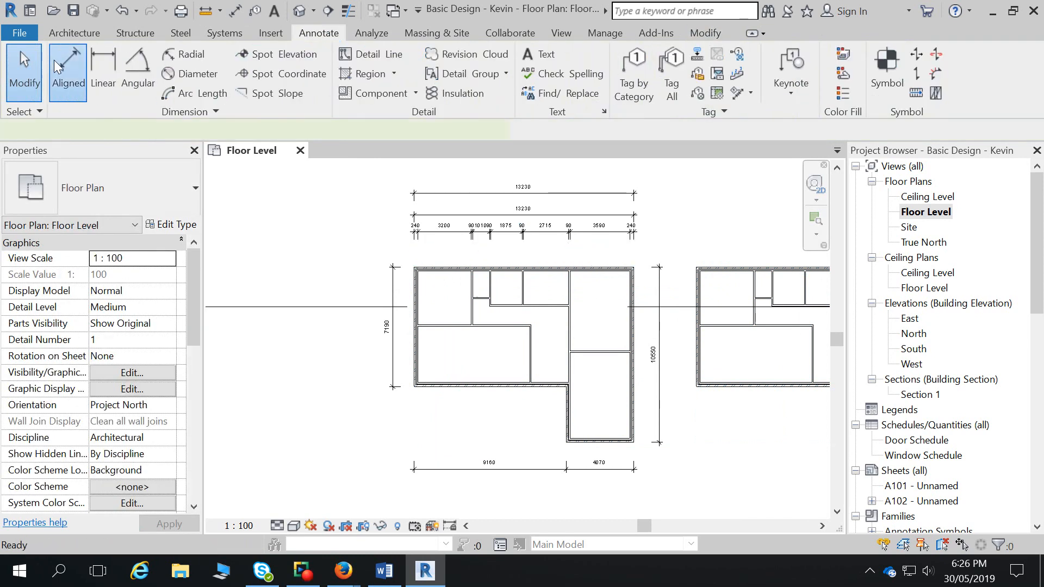
left_click(522, 270)
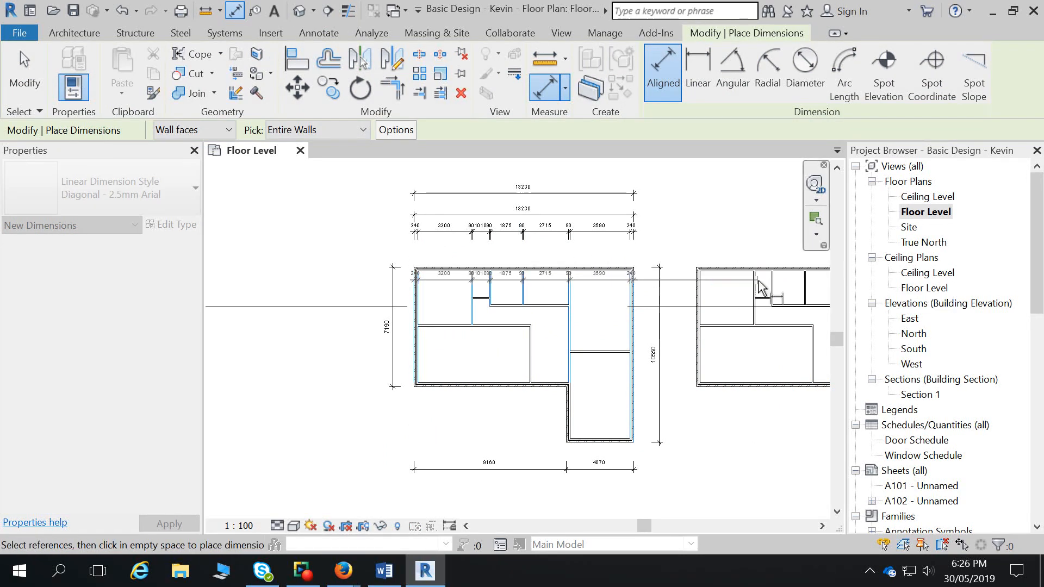
middle_click_drag(744, 275, 586, 270)
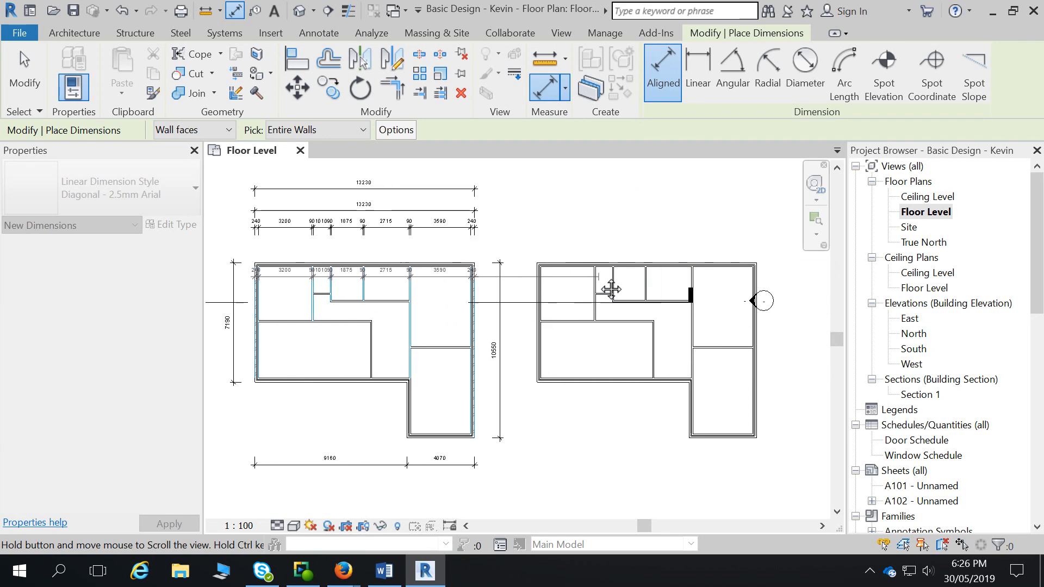
left_click(628, 266)
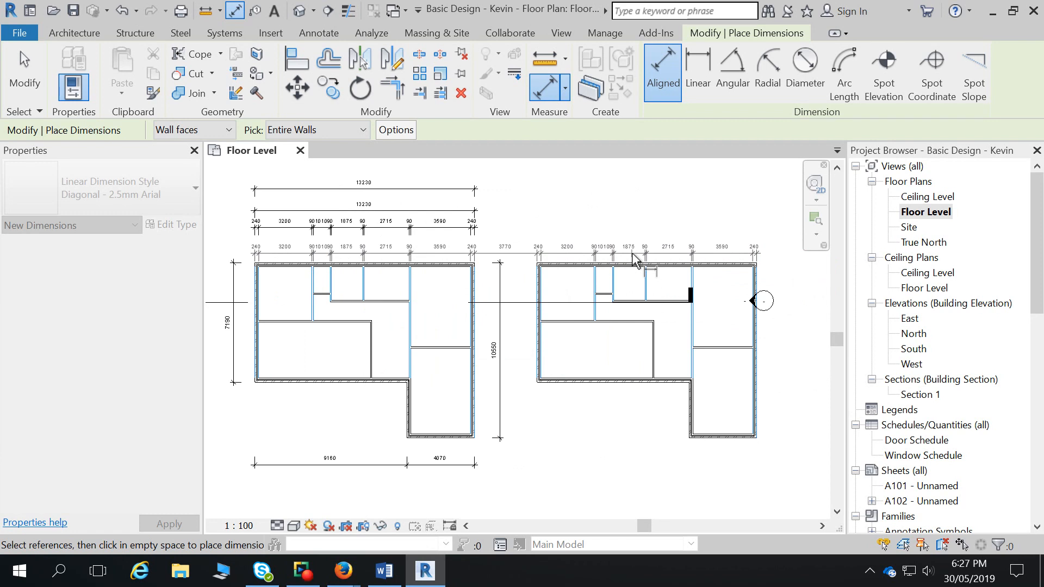
left_click(633, 172)
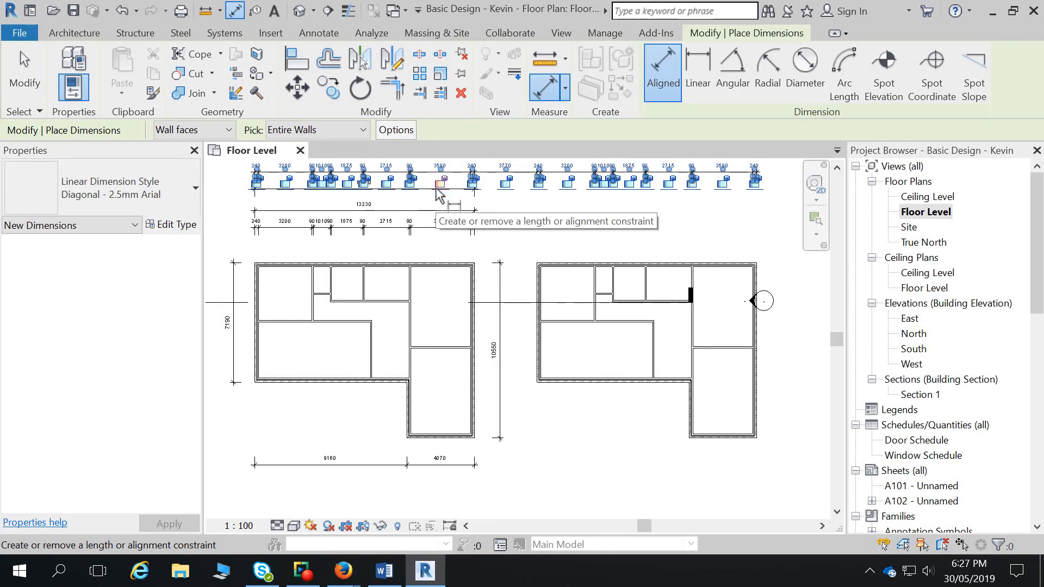
Set the automatic dimension references to opening widths without intersecting walls, and try them on the original house's north wall
left_click(396, 129)
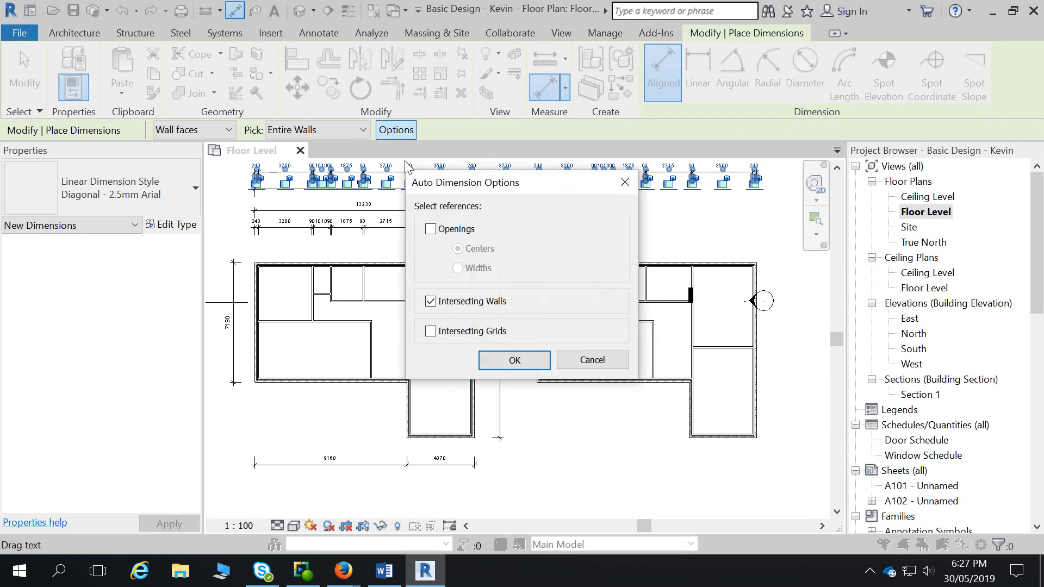
left_click(472, 303)
left_click(430, 229)
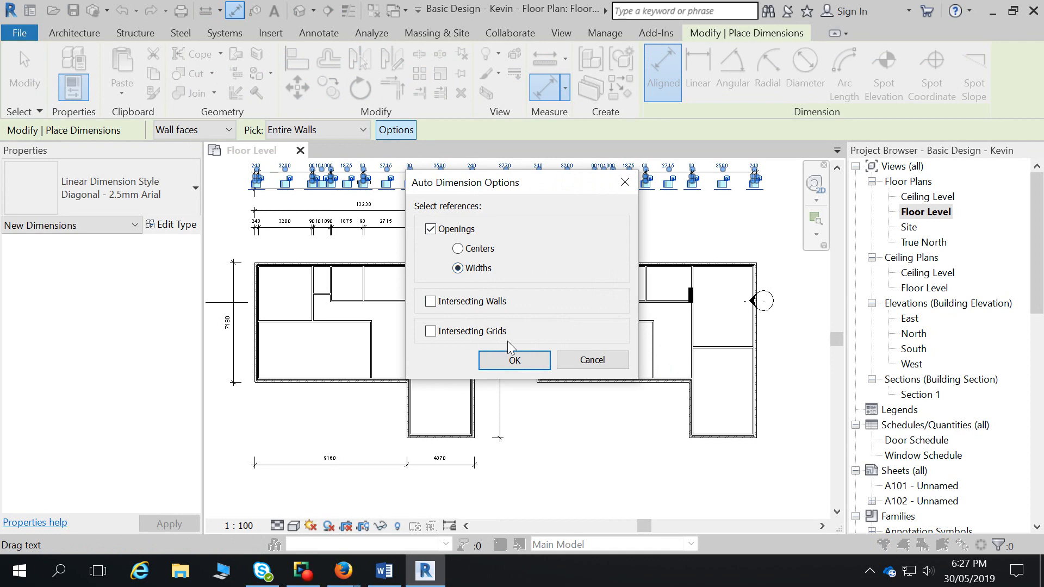
left_click(515, 360)
left_click(348, 274)
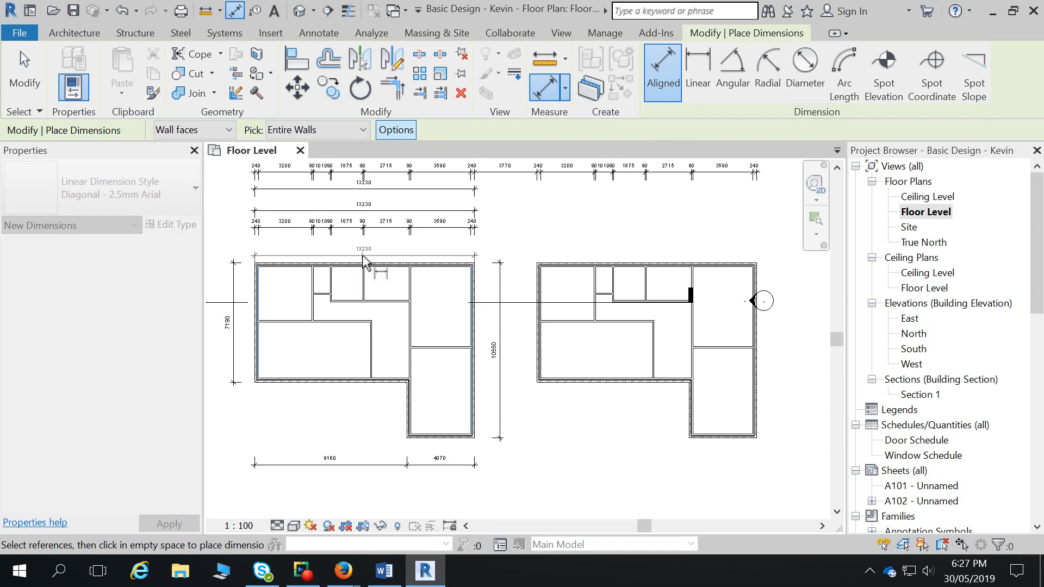
key("Escape")
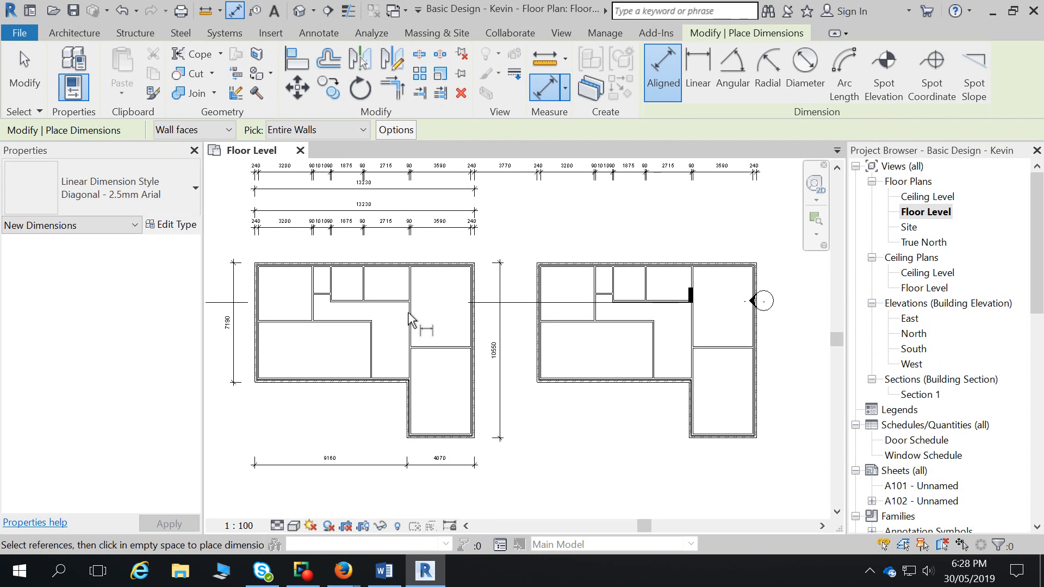
key("Escape")
key("Escape")
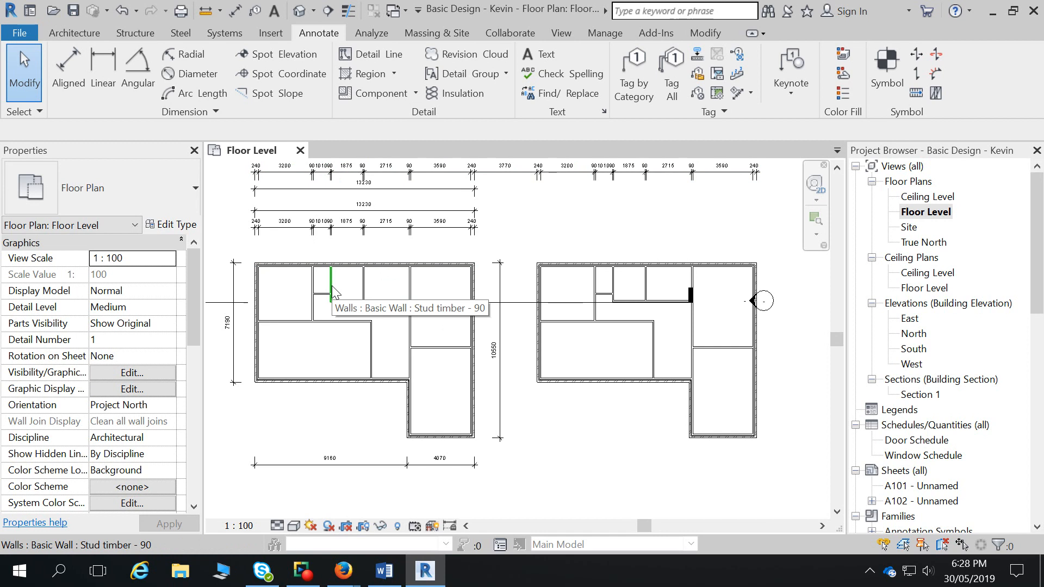
Move the internal wall in the middle of the north rooms to leave a 2400 mm space on its west side
left_click(363, 283)
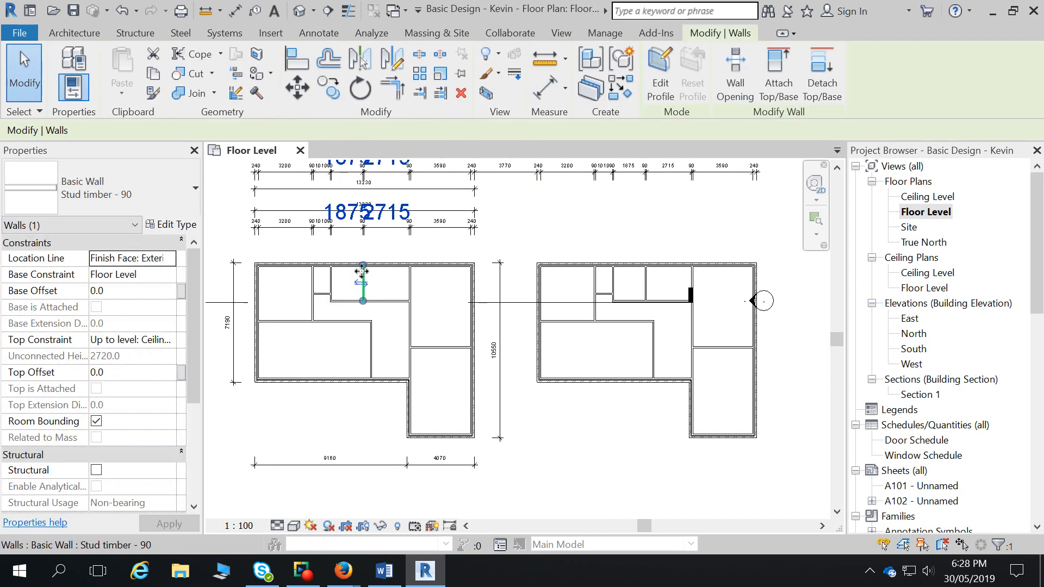
scroll(344, 220, "up", 3)
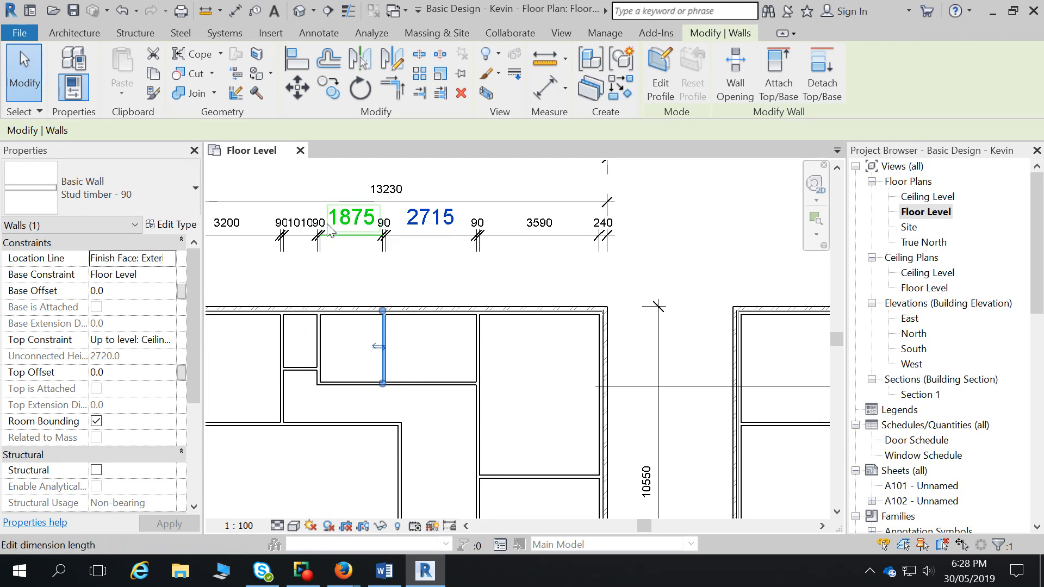
left_click(358, 227)
type("40")
key("BackSpace")
key("BackSpace")
type("2400")
key("Return")
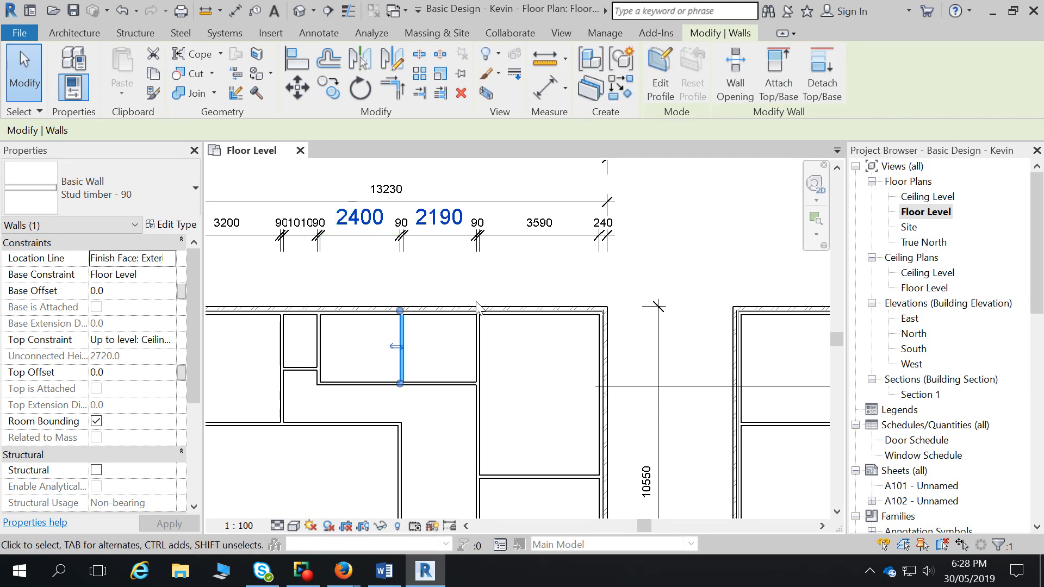
middle_click_drag(557, 446, 562, 315)
middle_click_drag(501, 208, 503, 294)
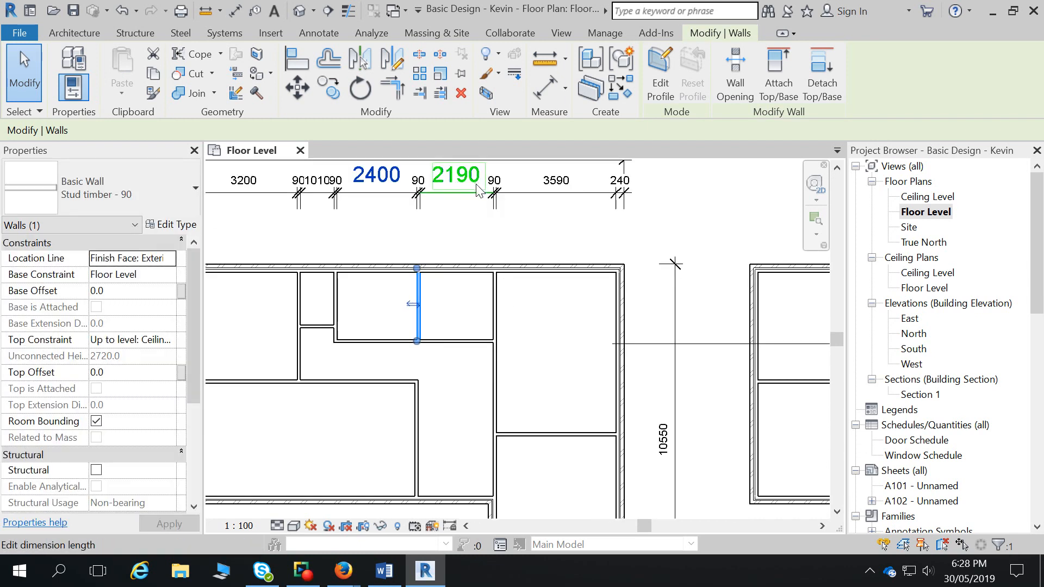
scroll(593, 347, "down", 2)
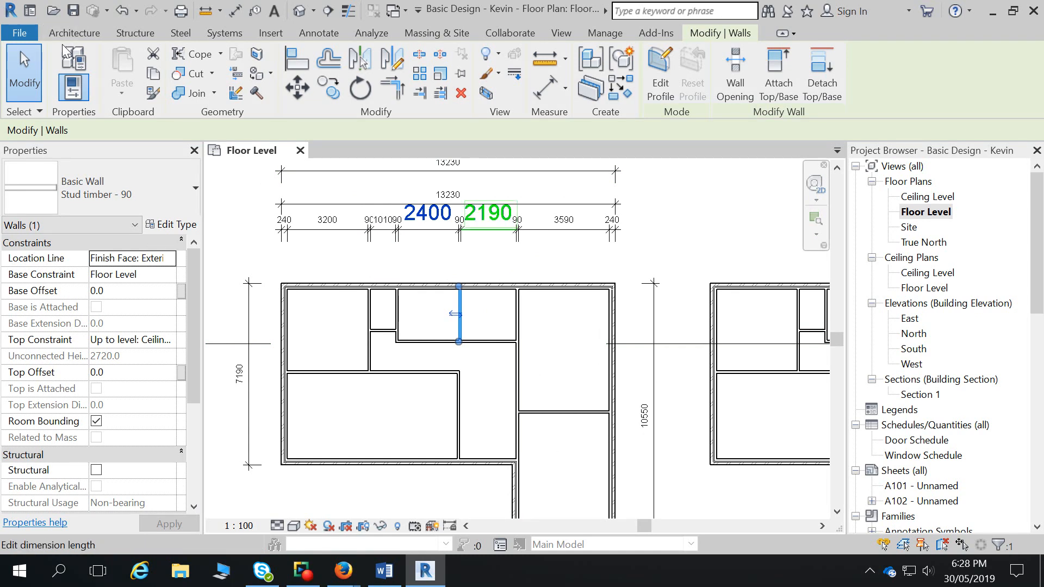
Place an M_Single-Flush 0813 x 2134mm door with a tag in the south wall of the 2400 mm wide room
left_click(74, 34)
left_click(100, 68)
left_click(745, 82)
left_click(429, 341)
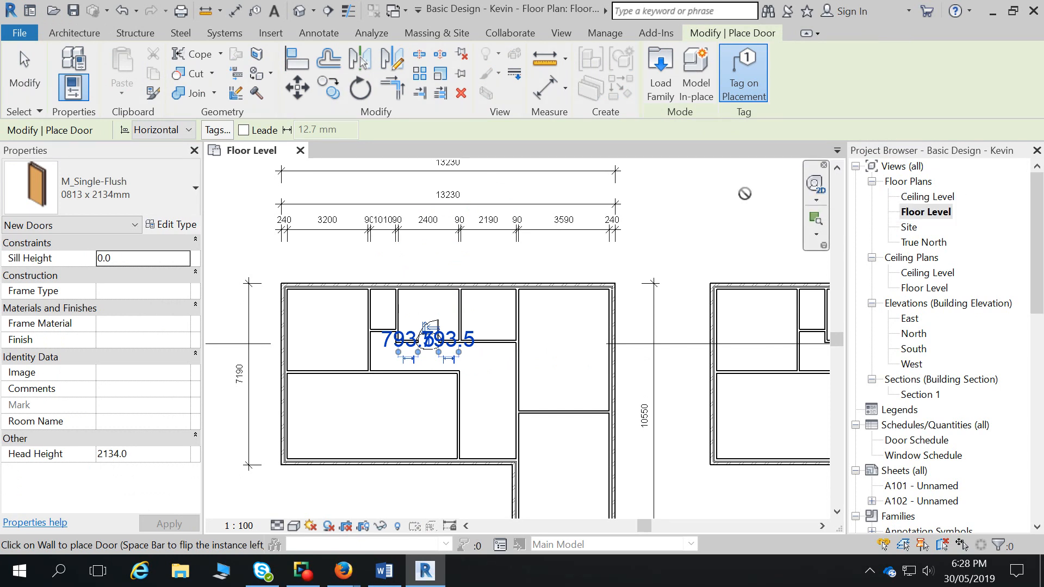
Switch to the exercise PDF in Firefox and examine the window and door locations and schedules on page 7
mouse_move(348, 581)
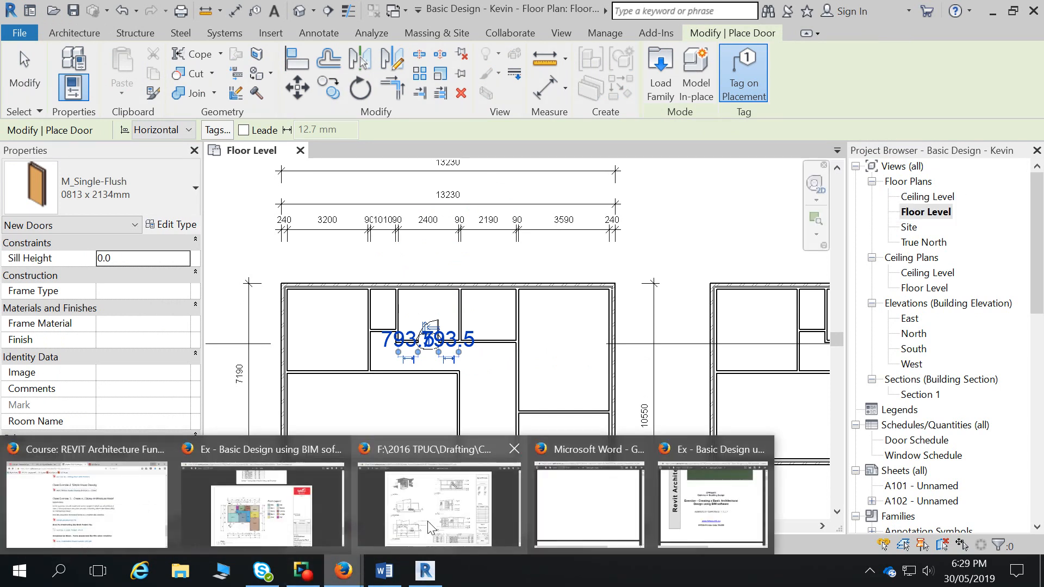
left_click(281, 519)
scroll(477, 325, "up", 10)
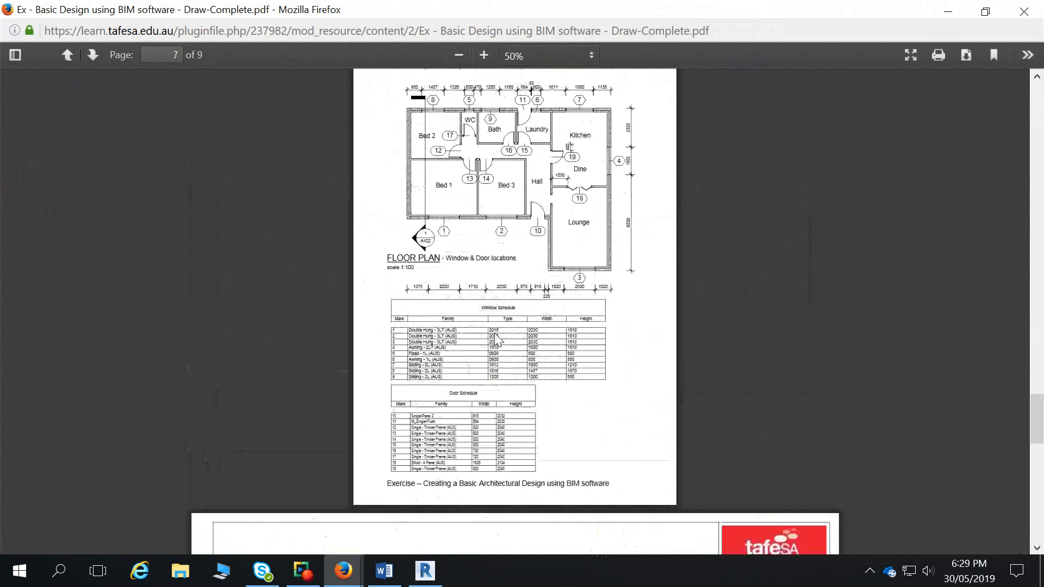
scroll(423, 338, "down", 2)
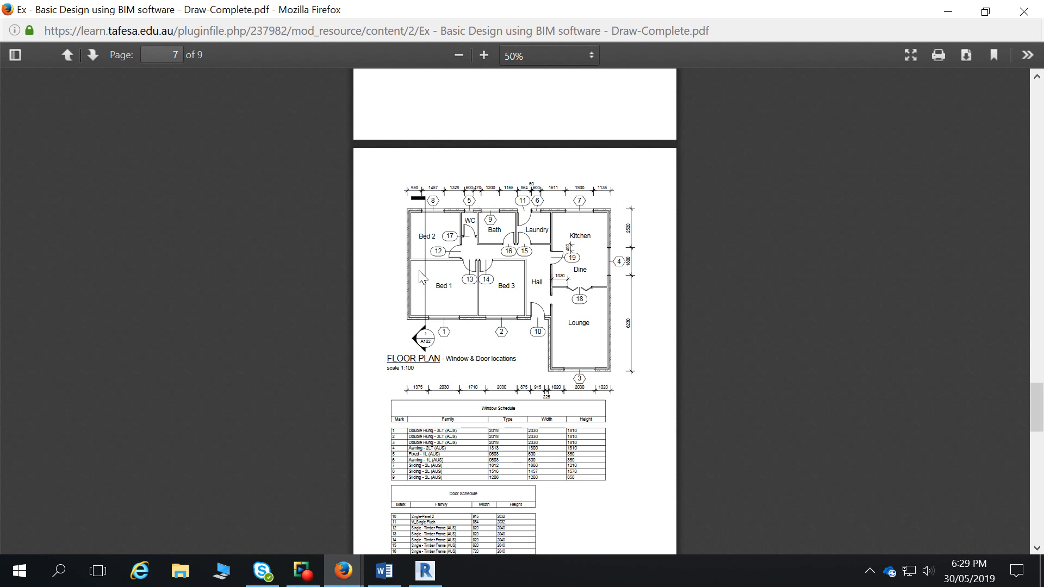
left_click(948, 12)
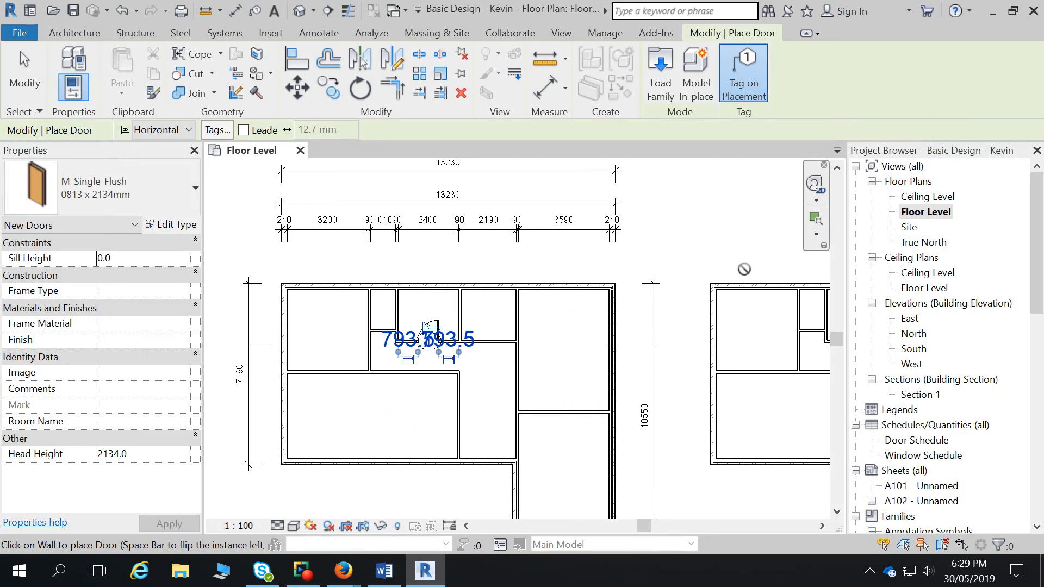
Delete the copied house east of the original plan together with the East elevation view
left_click(37, 81)
scroll(657, 381, "down", 3)
middle_click_drag(664, 352, 594, 354)
left_click_drag(512, 194, 797, 436)
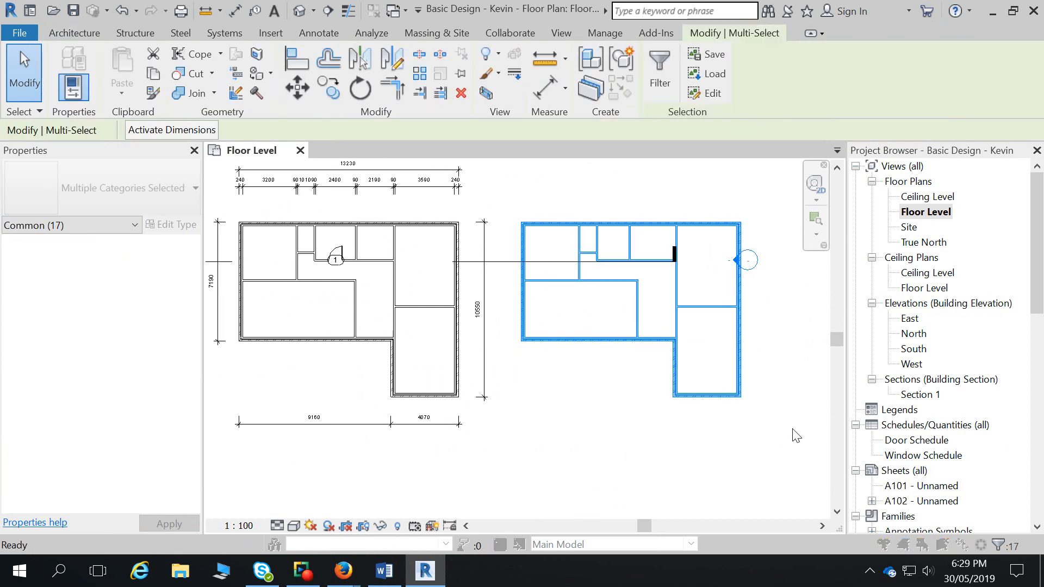
key("Delete")
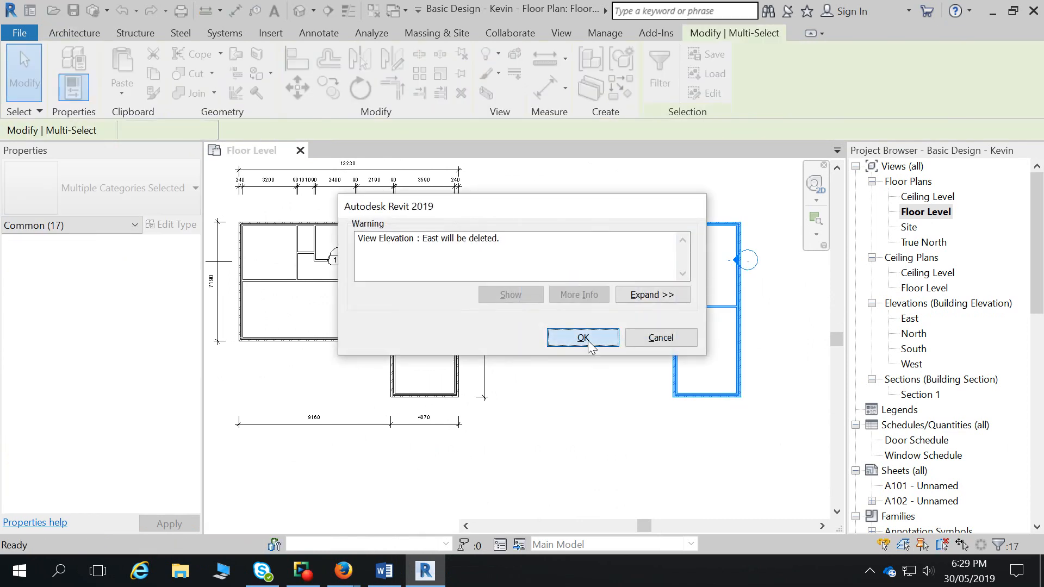
left_click(584, 338)
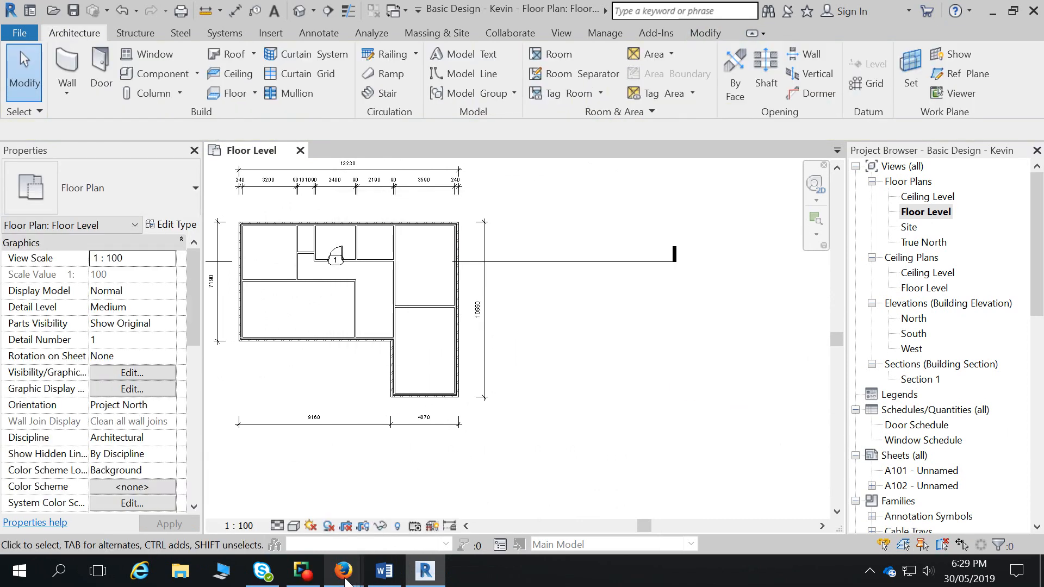
Examine the exercise PDF in Firefox, covering the coloured floor plan sheet, the drawings and the written tasks on pages 4 and 5
mouse_move(344, 578)
left_click(285, 511)
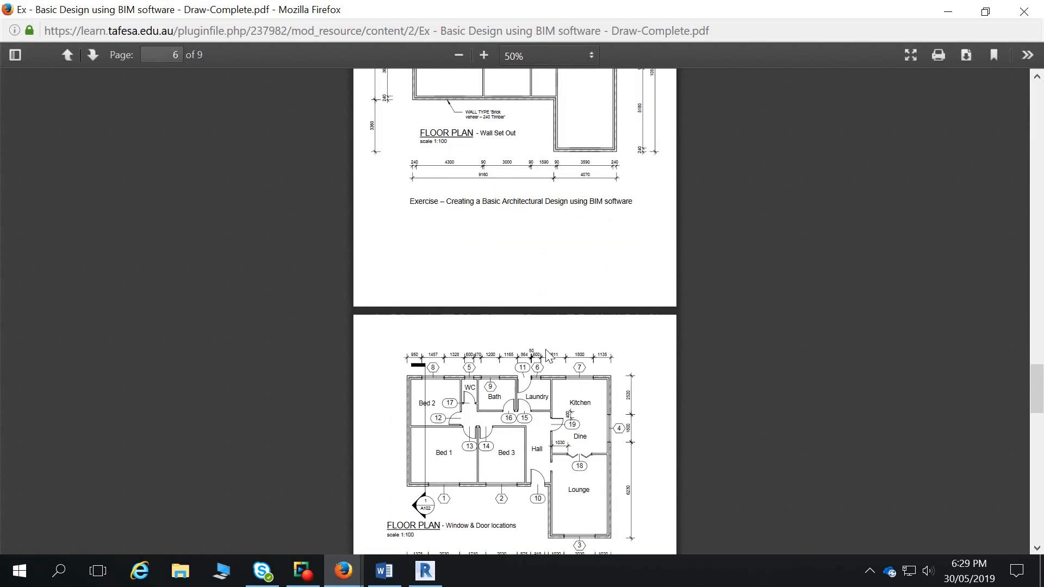
scroll(549, 356, "up", 5)
scroll(550, 357, "down", 15)
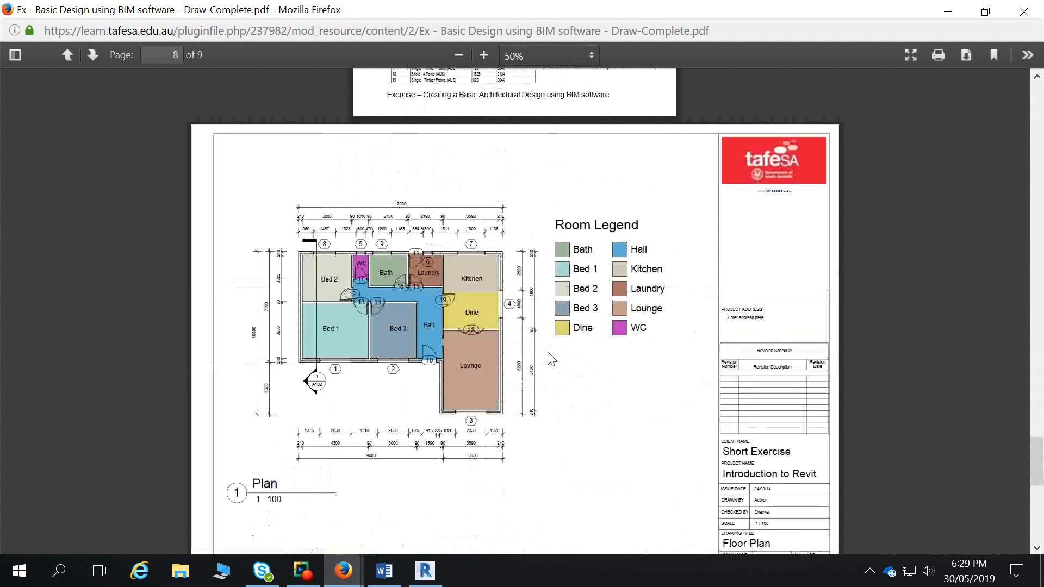
scroll(550, 358, "down", 8)
scroll(551, 358, "up", 2)
scroll(550, 359, "up", 15)
scroll(564, 359, "up", 10)
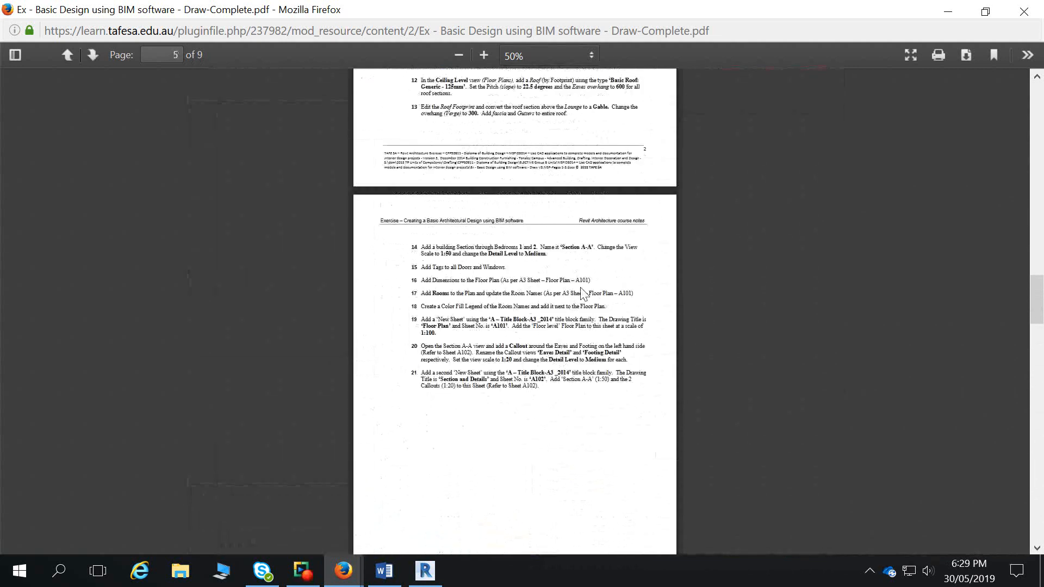
scroll(573, 304, "up", 5)
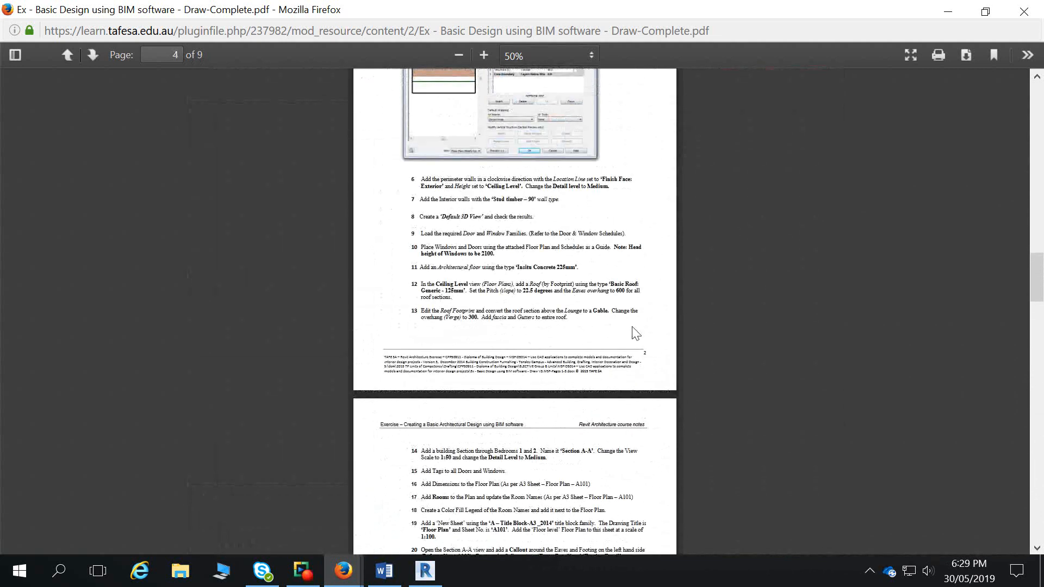
scroll(600, 276, "up", 1)
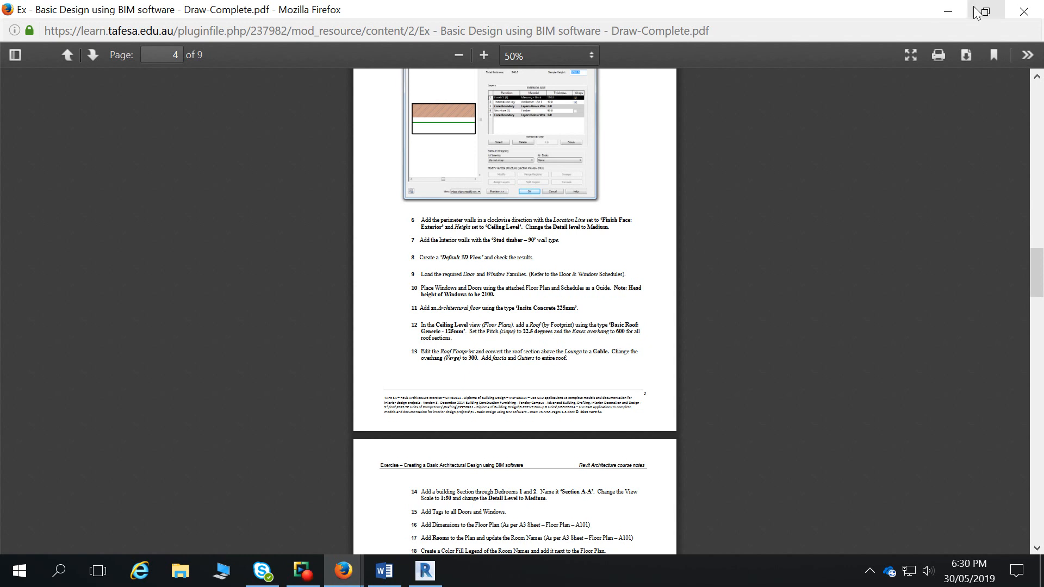
left_click(939, 12)
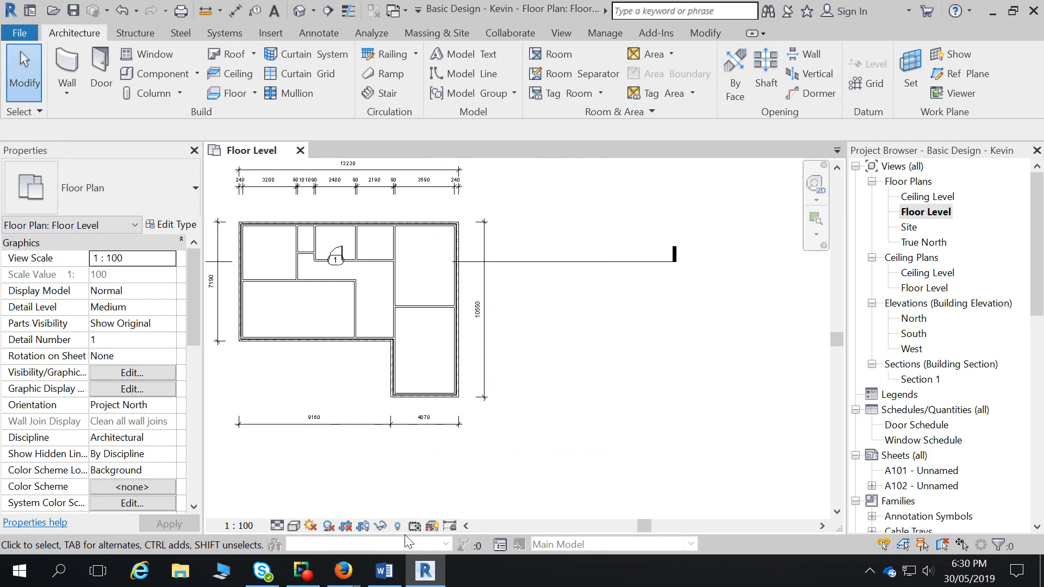
left_click(303, 571)
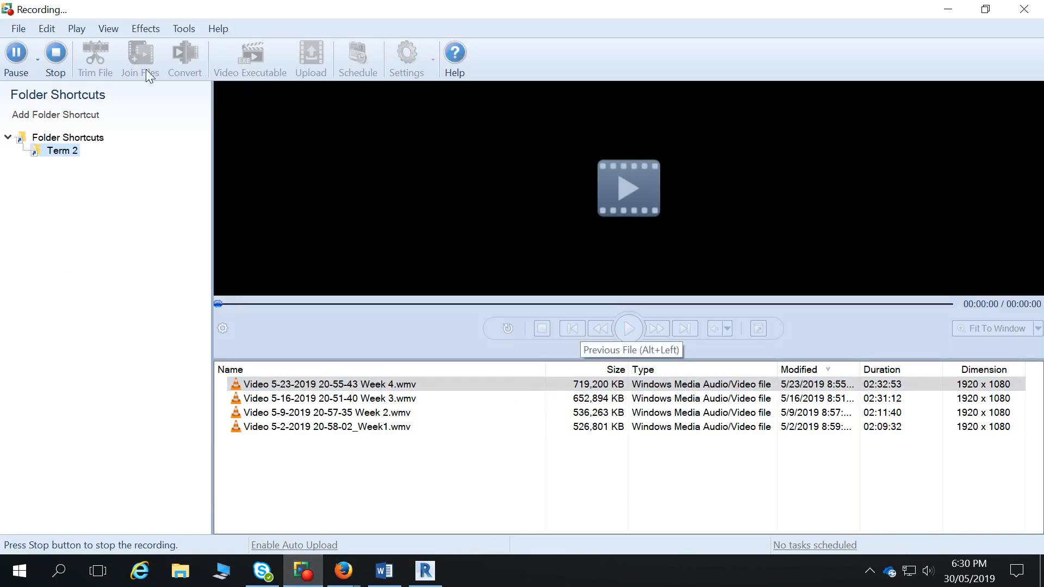
left_click(9, 64)
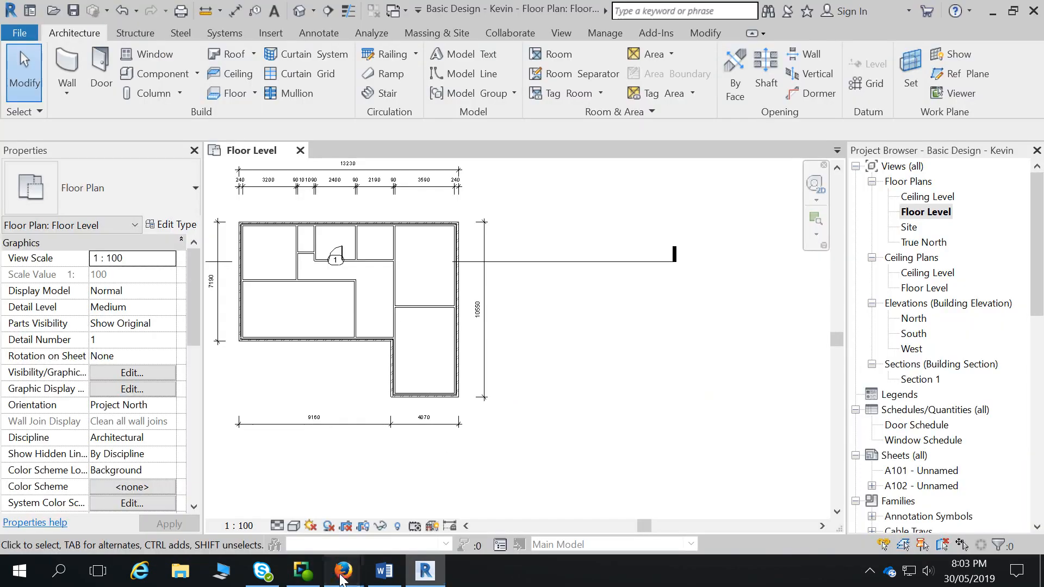
Open the ACA Rooms control page in a new Firefox tab and choose Computer as the display source
mouse_move(344, 571)
left_click(98, 494)
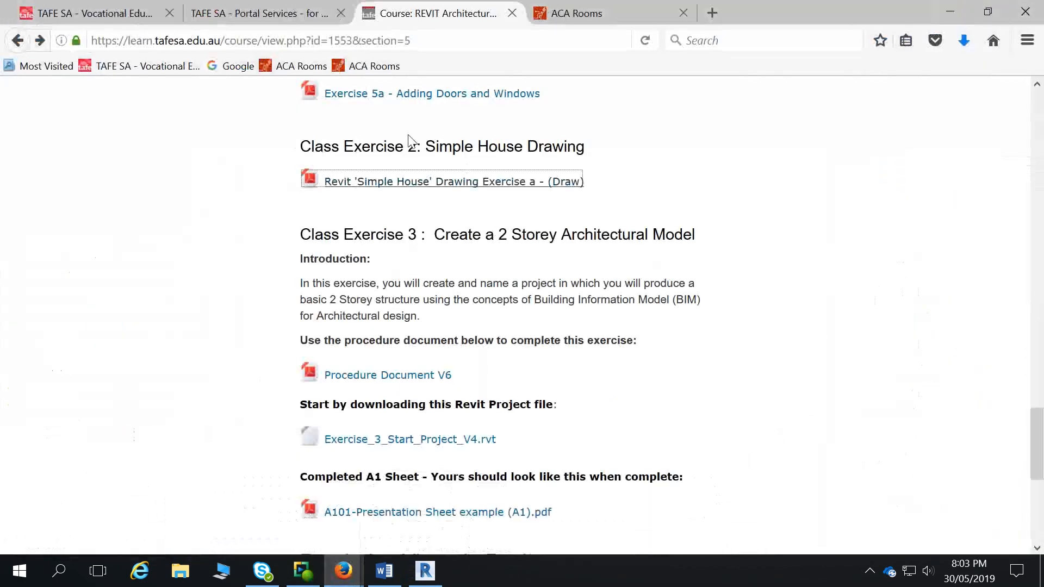
middle_click(348, 69)
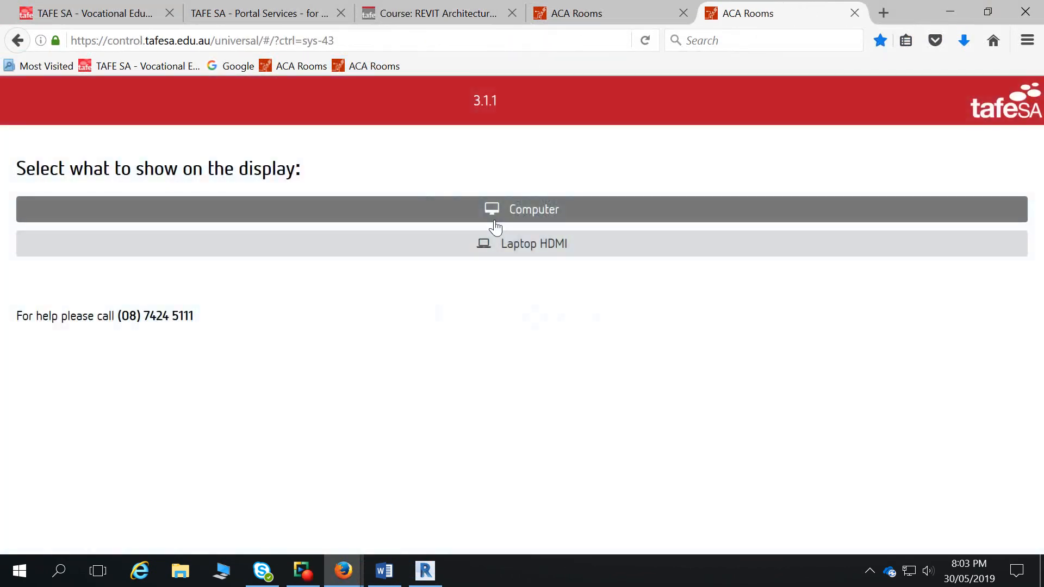
left_click(495, 220)
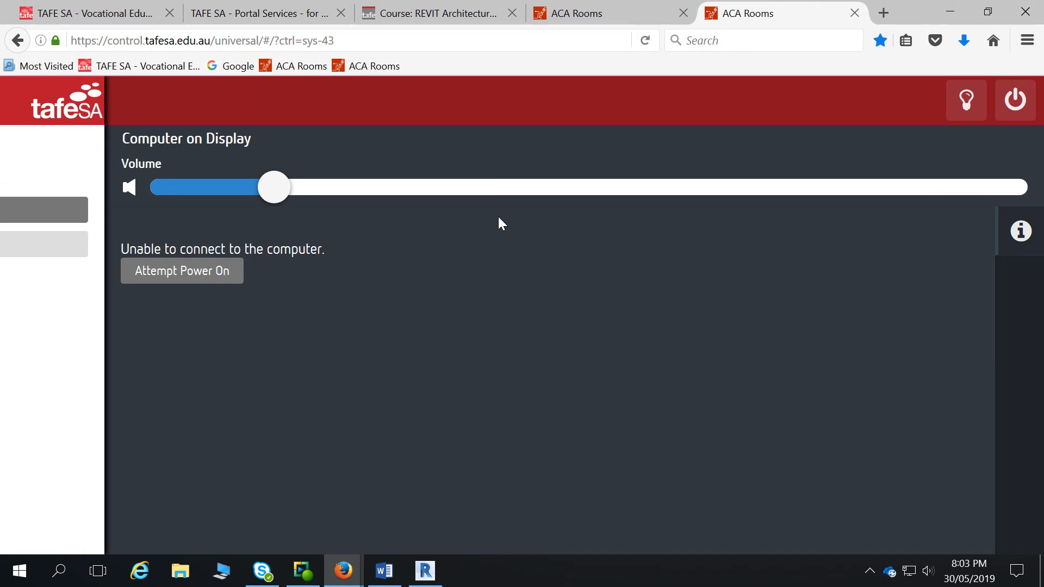
left_click(950, 11)
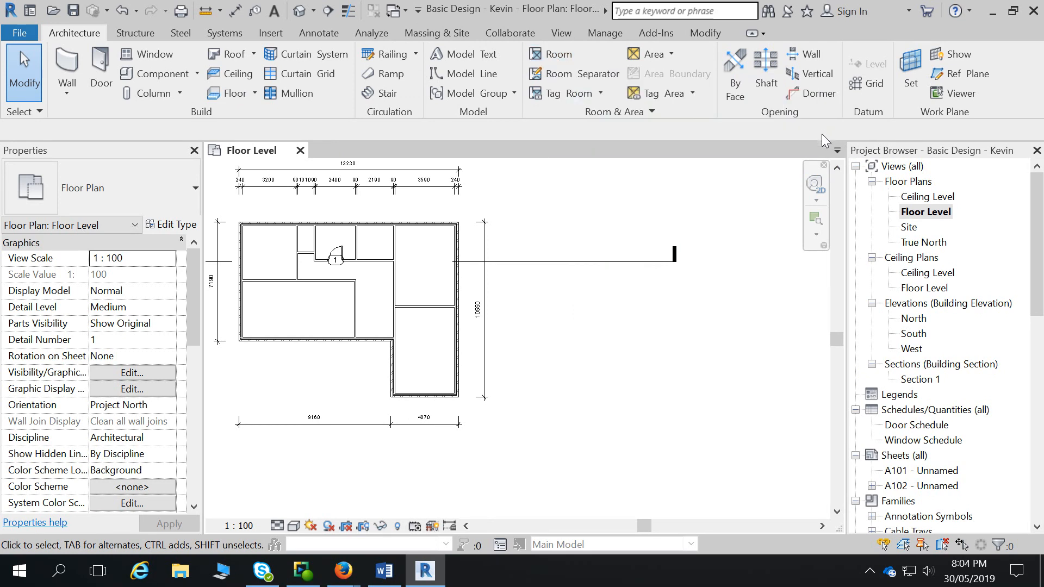
Draw a horizontal room separation line across the northeast room, about 2160 mm from its south wall, and preview room placement south of it
left_click(568, 72)
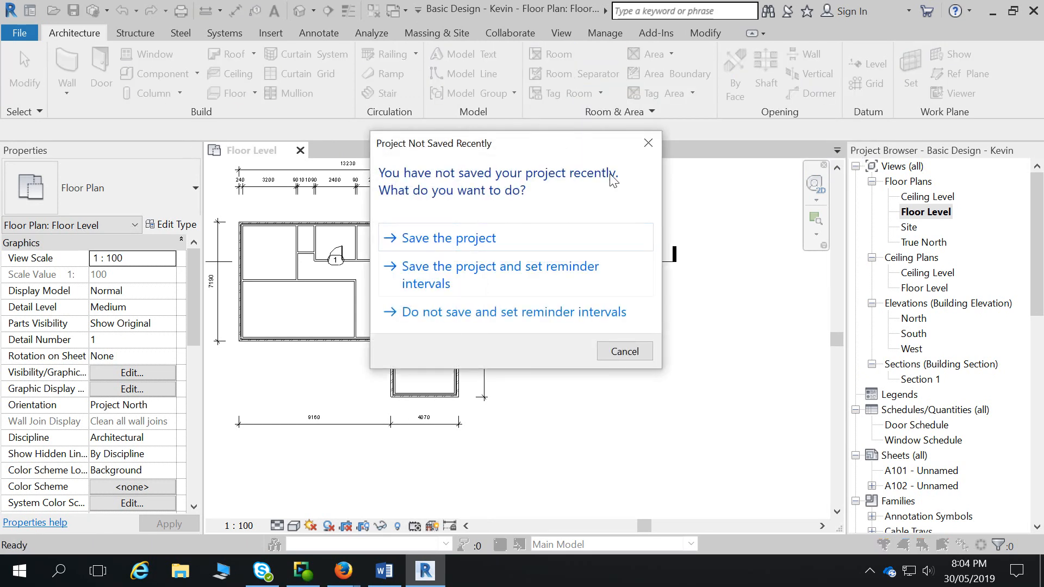
left_click(658, 143)
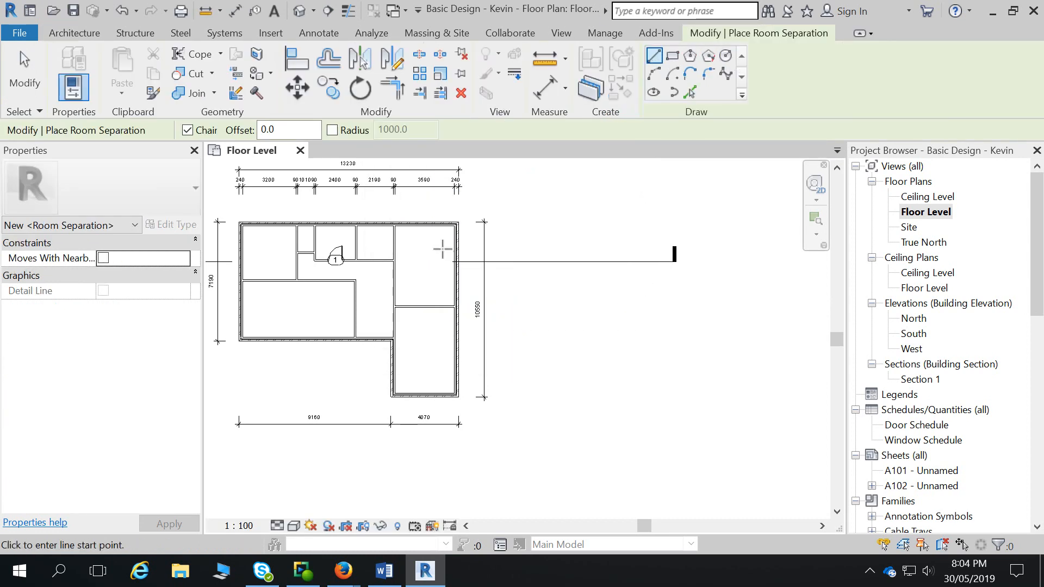
scroll(404, 264, "up", 3)
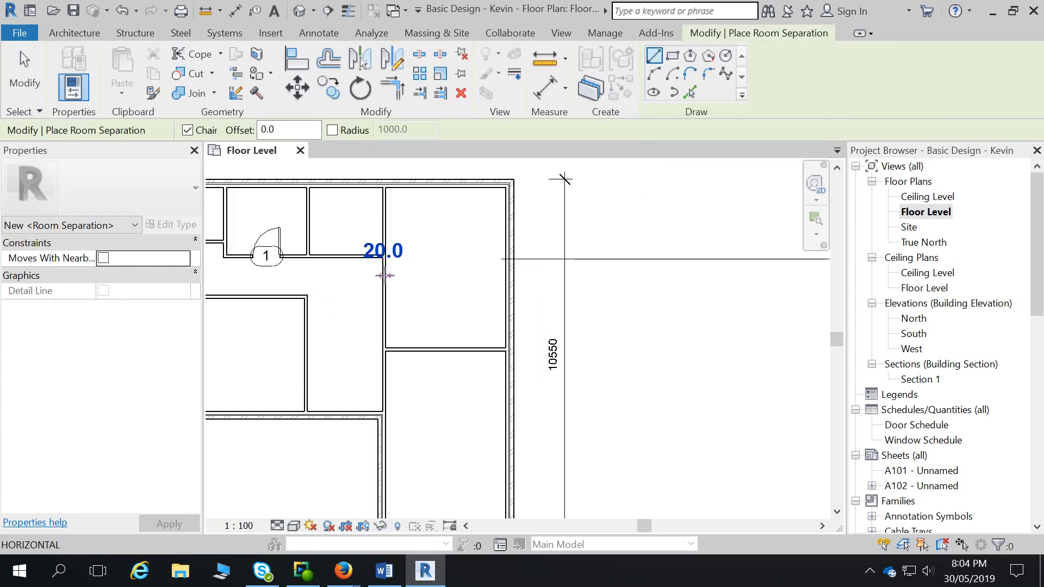
left_click(385, 276)
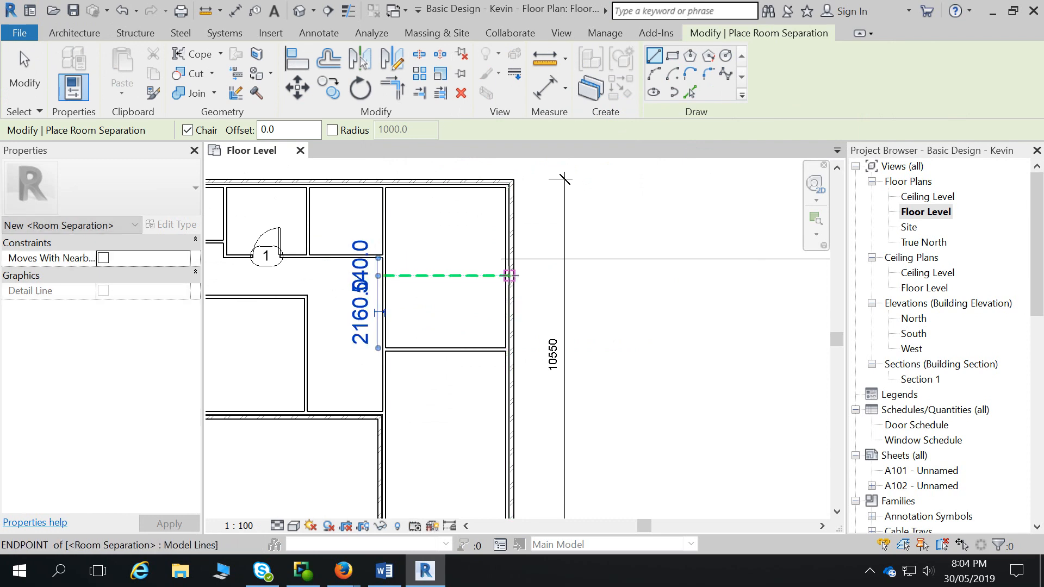
left_click(509, 276)
key("Escape")
key("Escape")
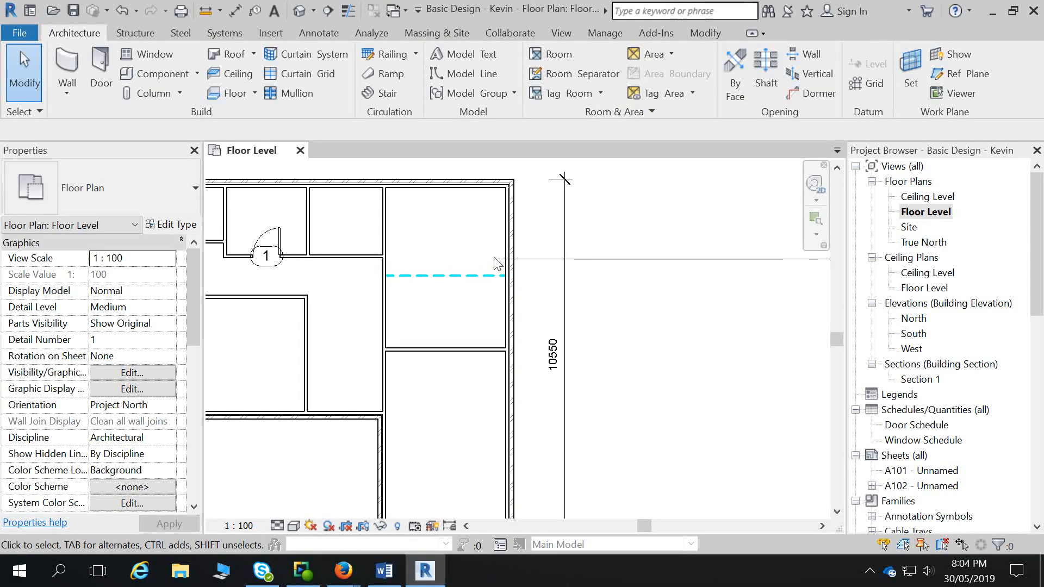
left_click(545, 54)
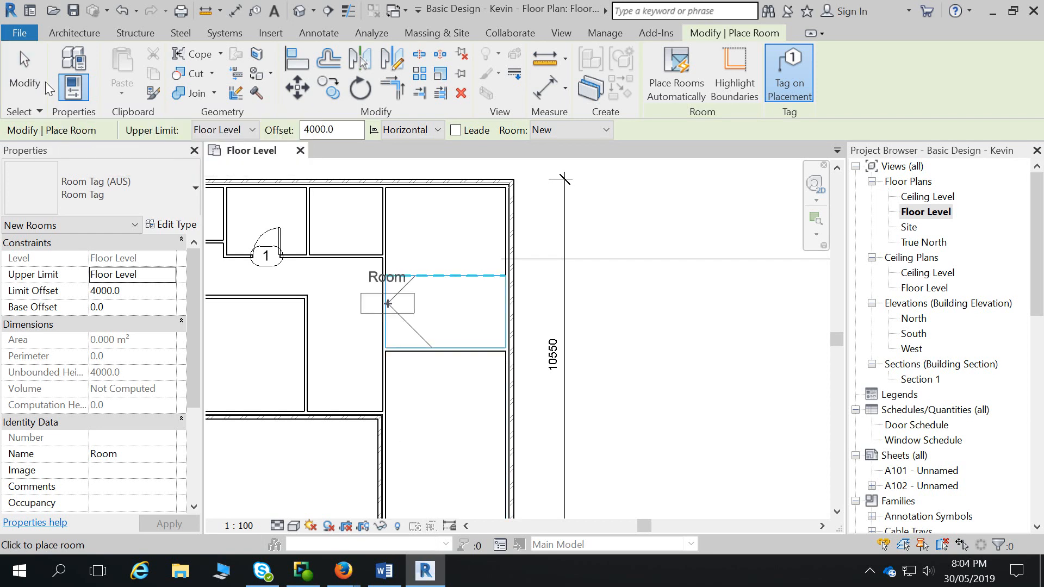
left_click(26, 76)
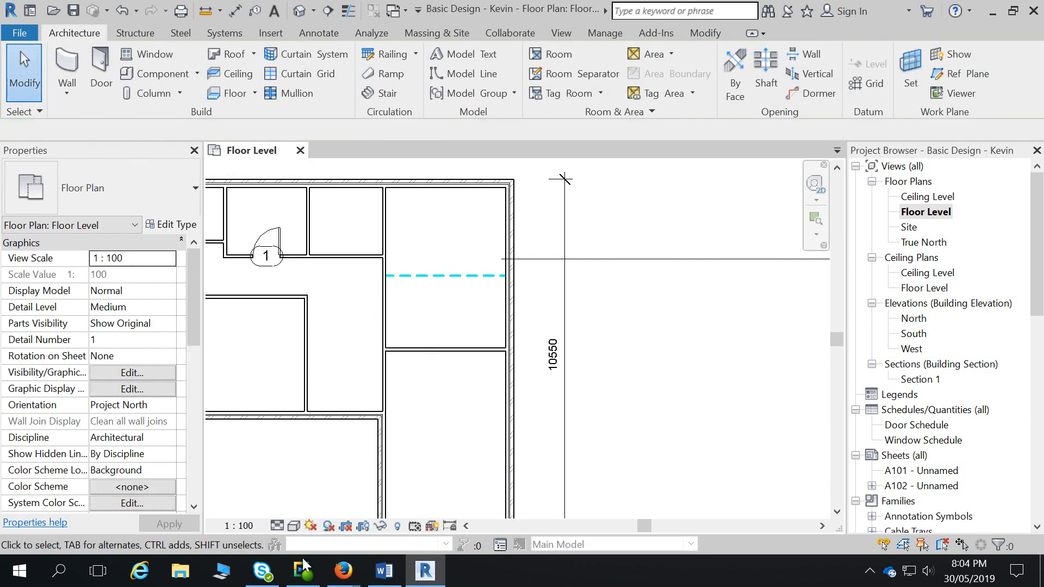
Switch to the exercise PDF in Firefox and examine the Kitchen and Dine areas on the page 7 floor plan
mouse_move(343, 571)
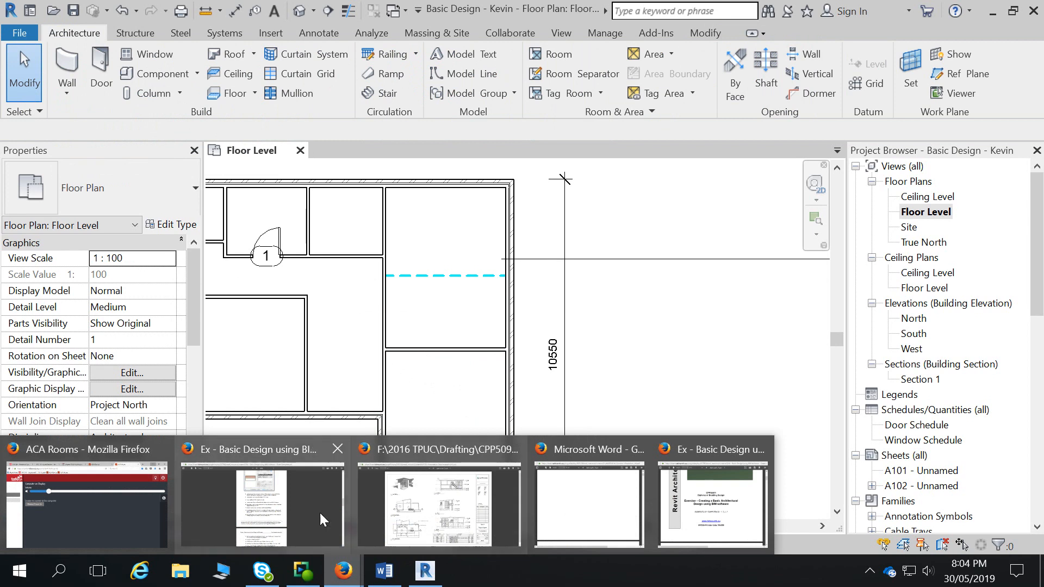
left_click(261, 506)
scroll(514, 345, "down", 10)
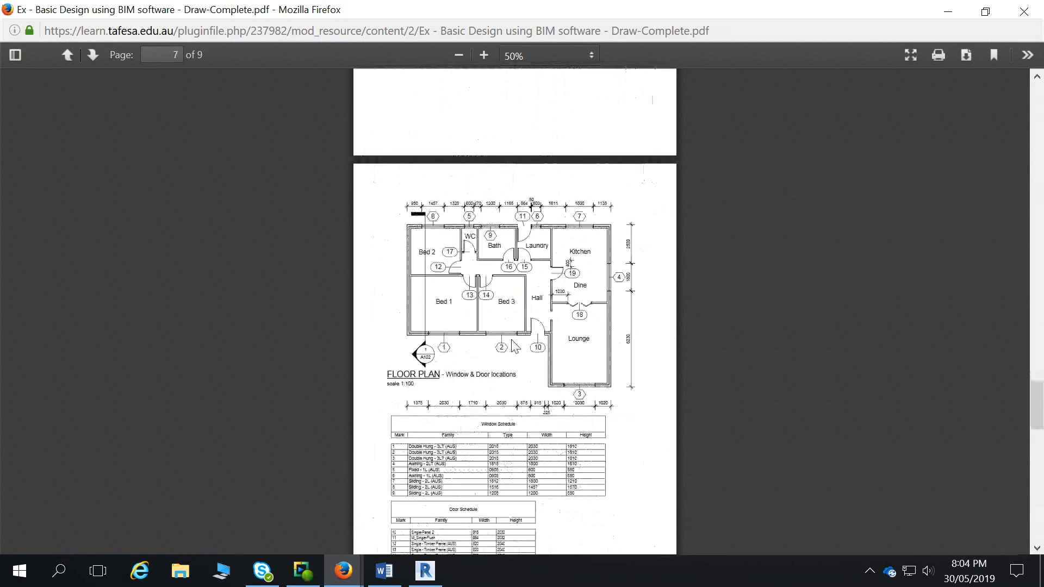
scroll(514, 346, "up", 3)
scroll(514, 345, "down", 6)
scroll(565, 228, "up", 2)
scroll(556, 274, "up", 6, "ctrl")
scroll(520, 331, "down", 5)
scroll(625, 333, "down", 5, "ctrl")
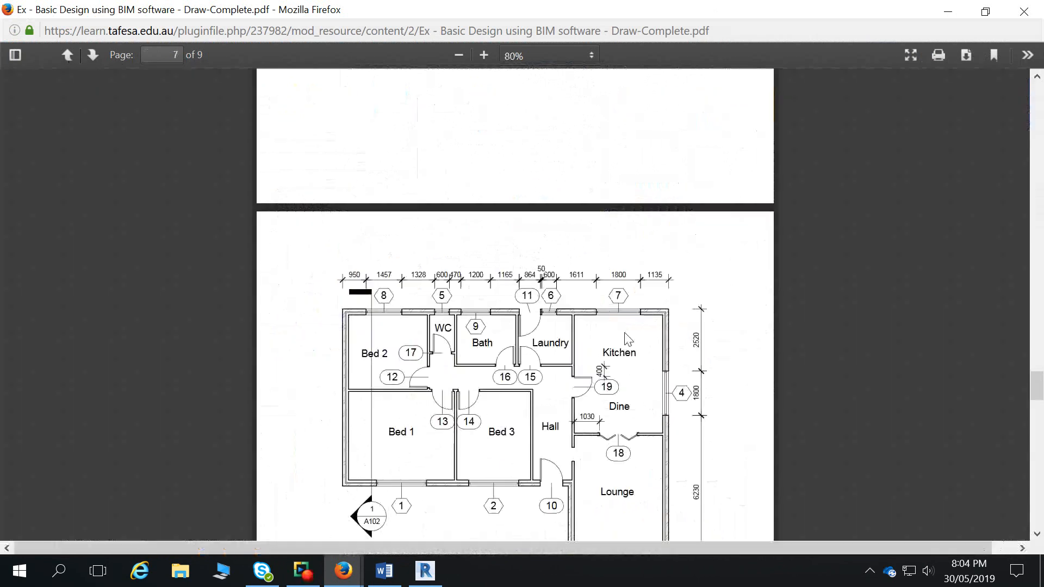
Check the Hall to Lounge opening on the page 7 plan, return to Revit and load the Door-Opening family from the Doors > Structural library folder
scroll(625, 348, "down", 3)
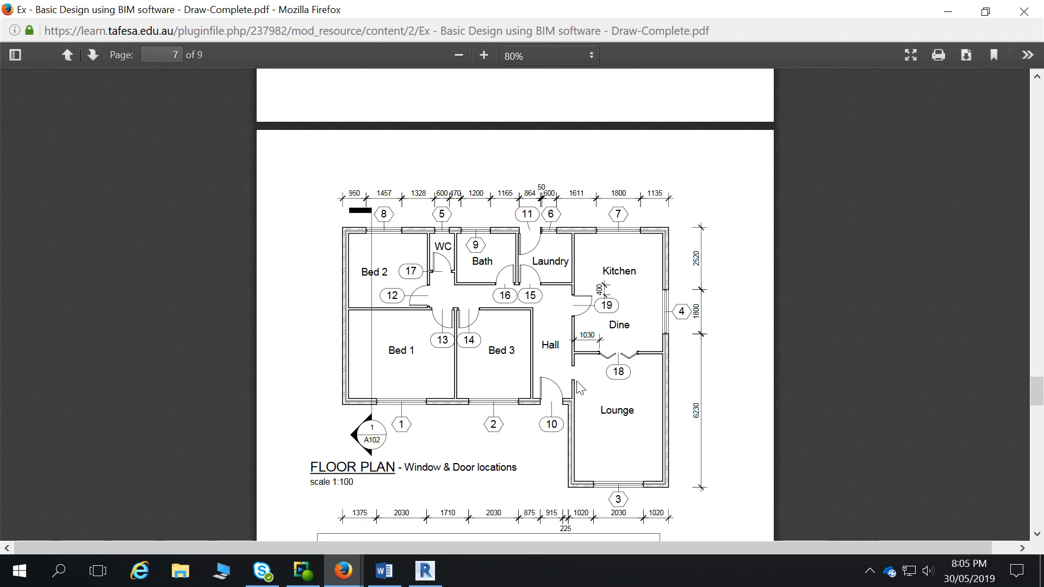
left_click(948, 11)
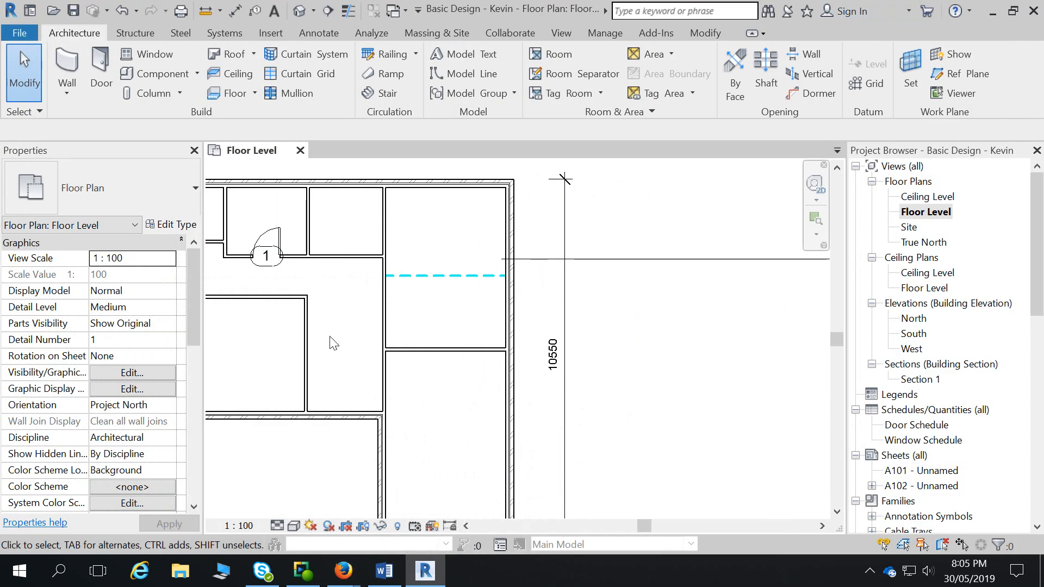
left_click(110, 70)
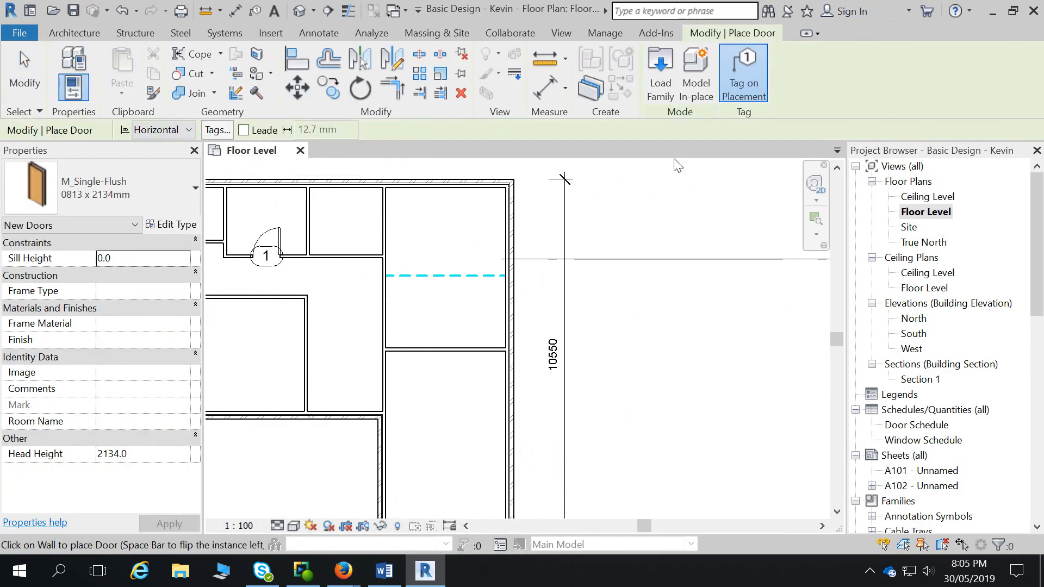
left_click(654, 84)
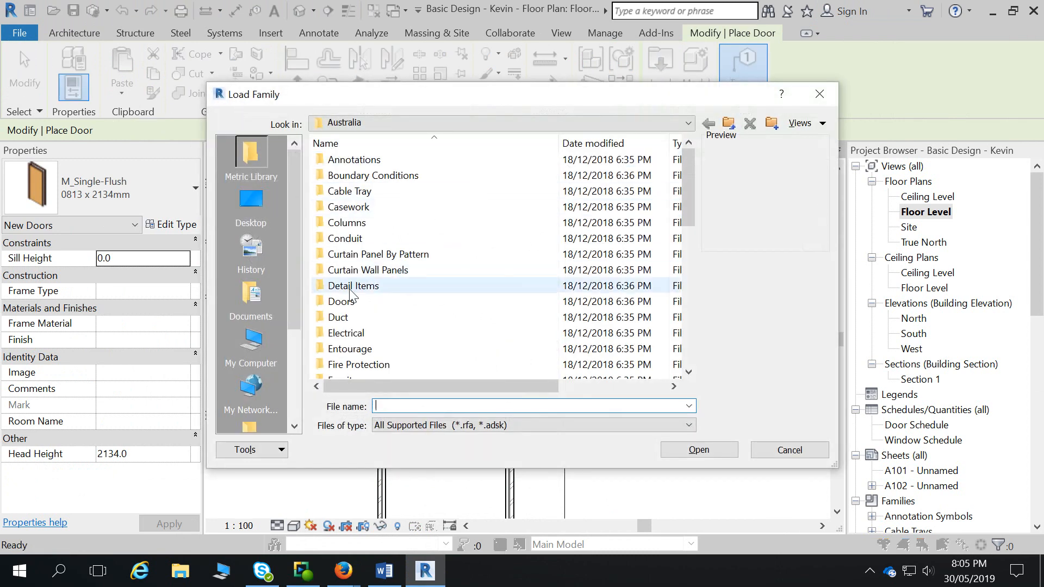
double_click(346, 302)
double_click(356, 160)
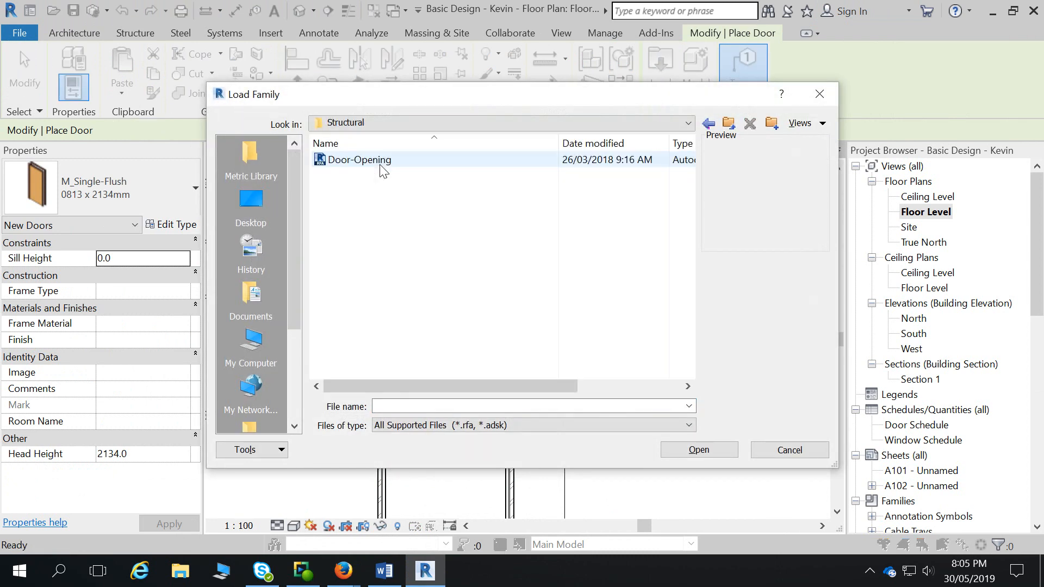
left_click(381, 166)
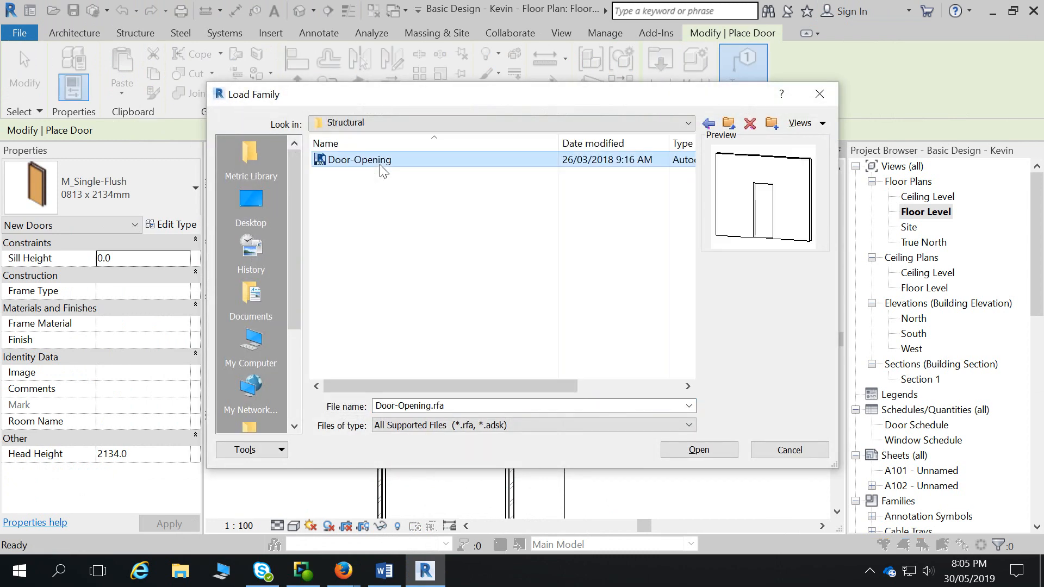
left_click(717, 455)
Place a 0915 x 2134mm Door-Opening in the stud wall between Hall and Lounge, 447.5 mm from the adjoining wall on each side
scroll(387, 388, "up", 4)
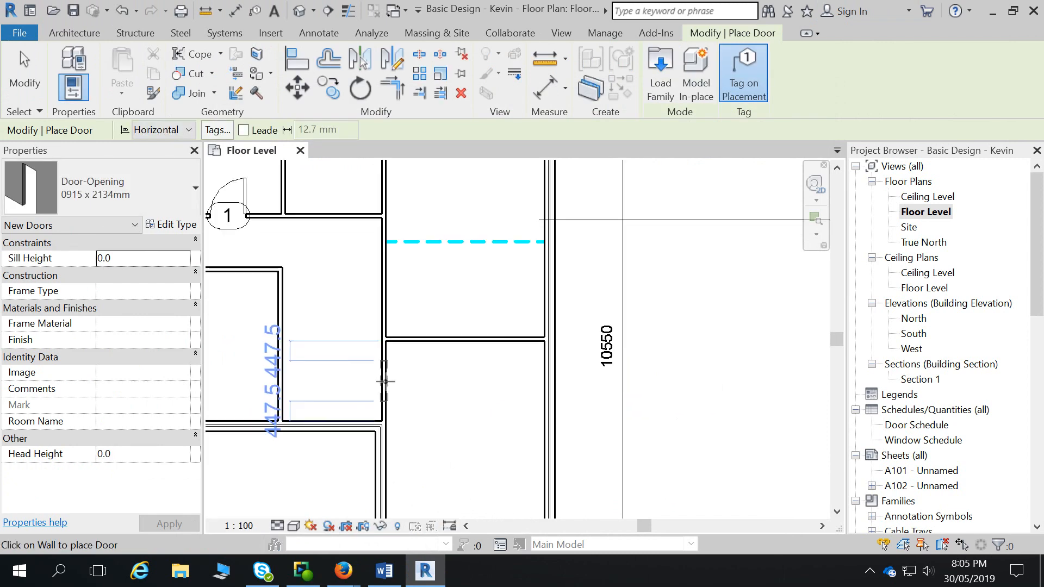
left_click(145, 202)
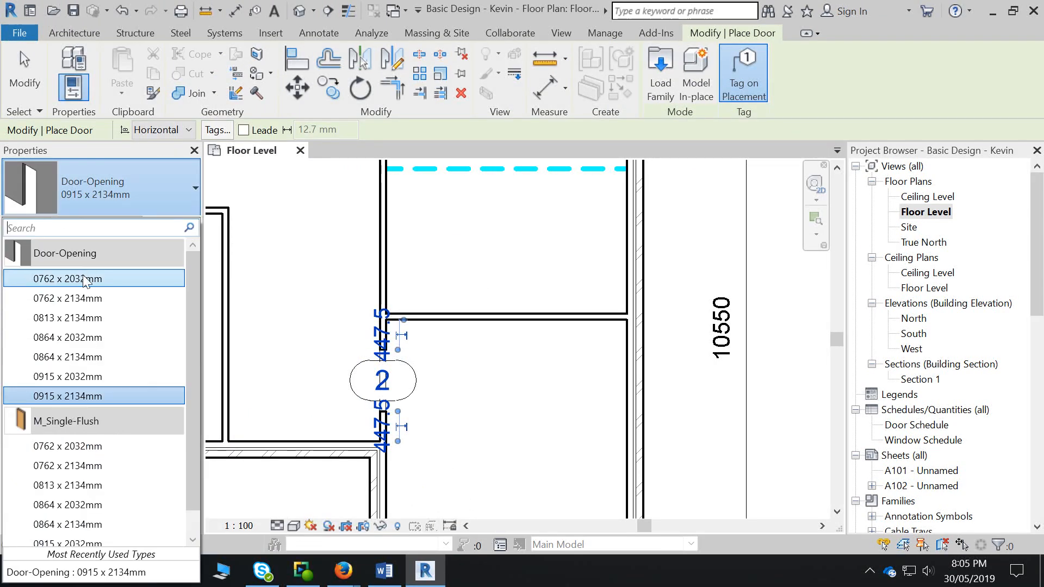
left_click(23, 71)
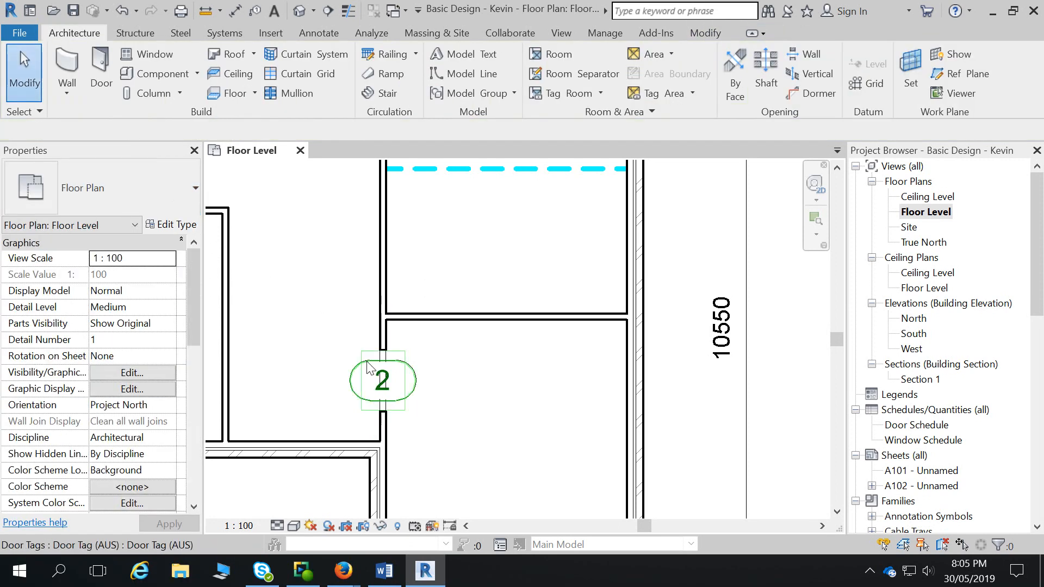
Delete the door opening from the wall between Hall and Lounge
left_click(391, 360)
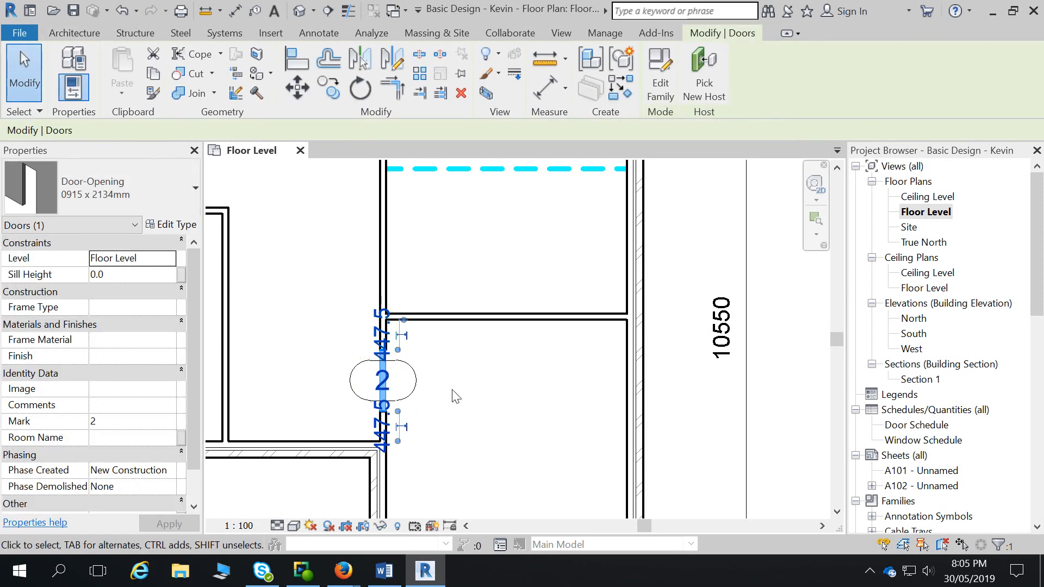
left_click(415, 393)
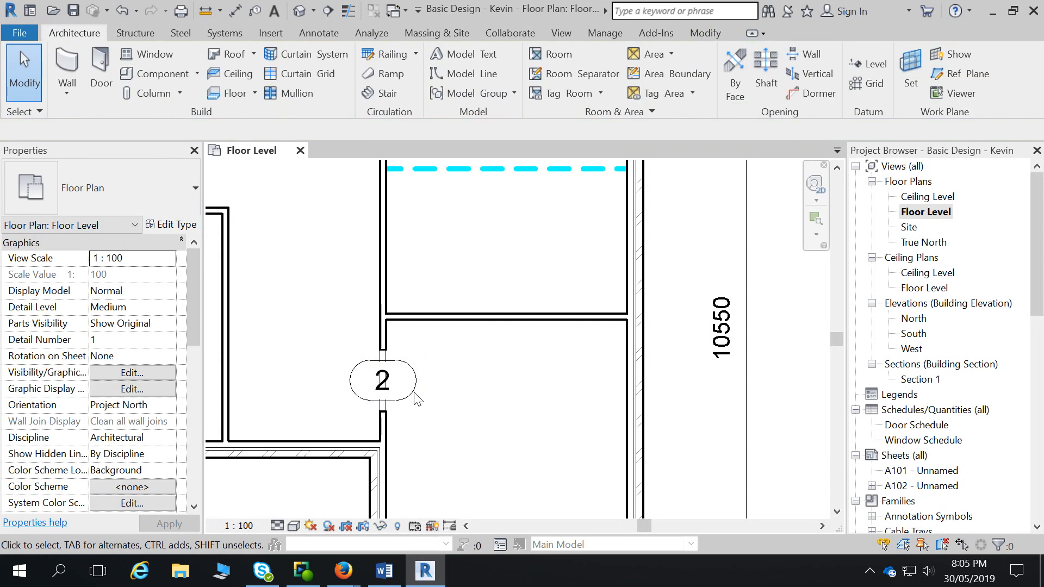
left_click(387, 362)
key("Delete")
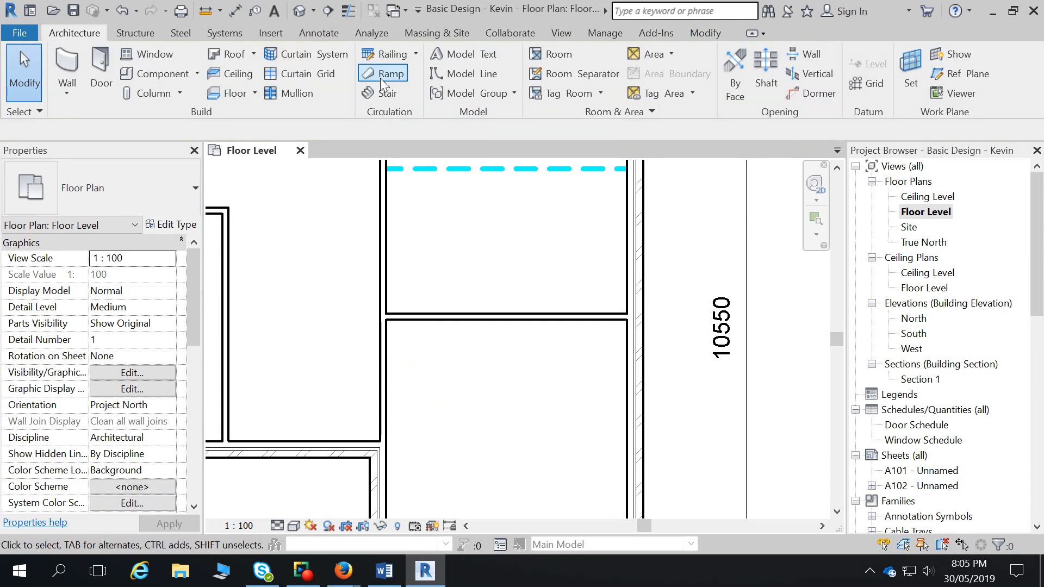
Split the stud wall between Hall and Lounge at two points south of the cross wall and delete the short segment between them
left_click(699, 35)
left_click(418, 54)
key("Escape")
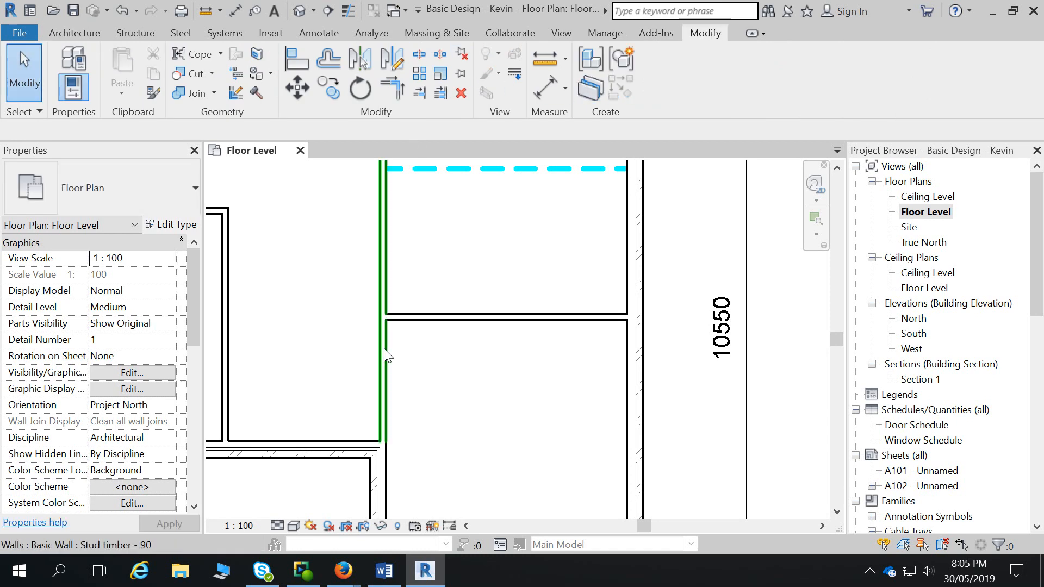
left_click(429, 53)
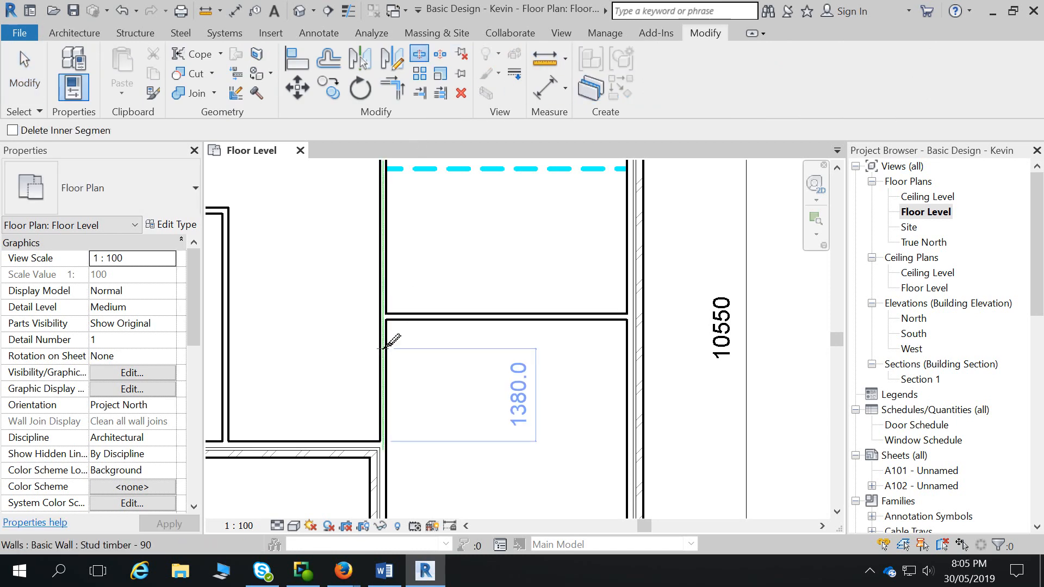
left_click(383, 392)
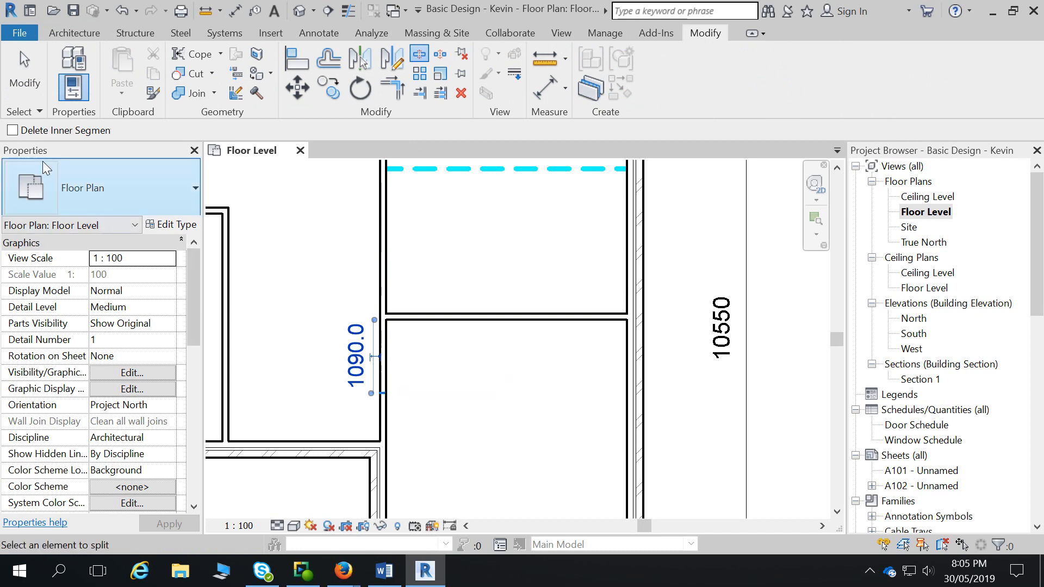
key("Escape")
left_click(383, 370)
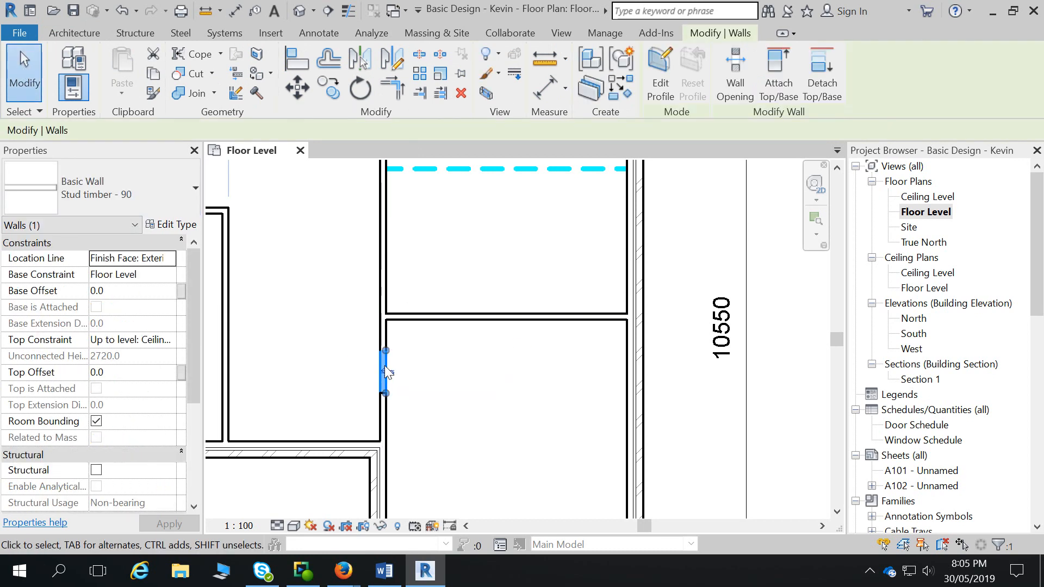
key("Delete")
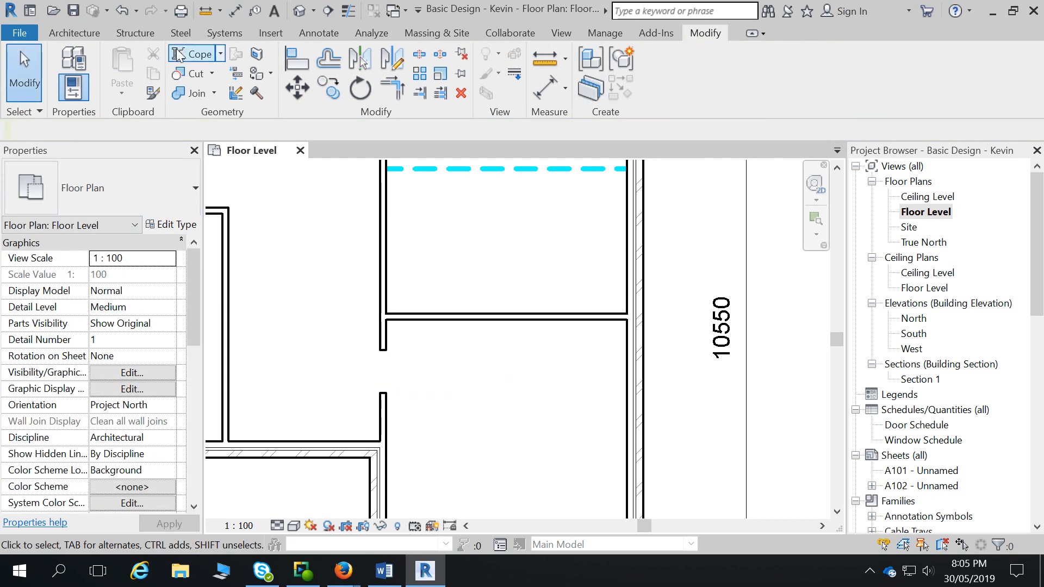
Preview room placement in the Lounge to check the room boundary across the gap in the wall
left_click(78, 34)
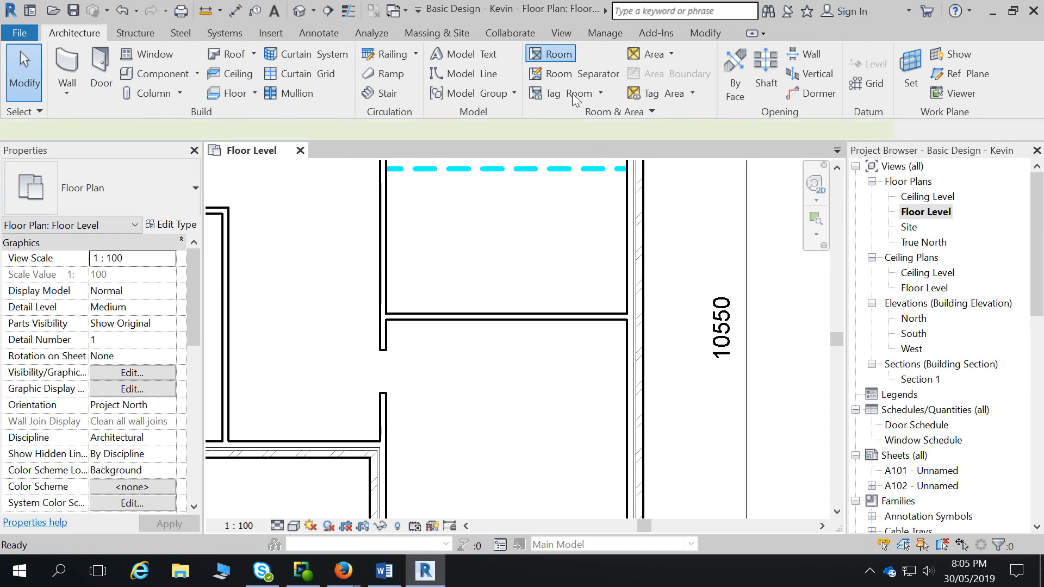
left_click(552, 54)
scroll(513, 421, "down", 4)
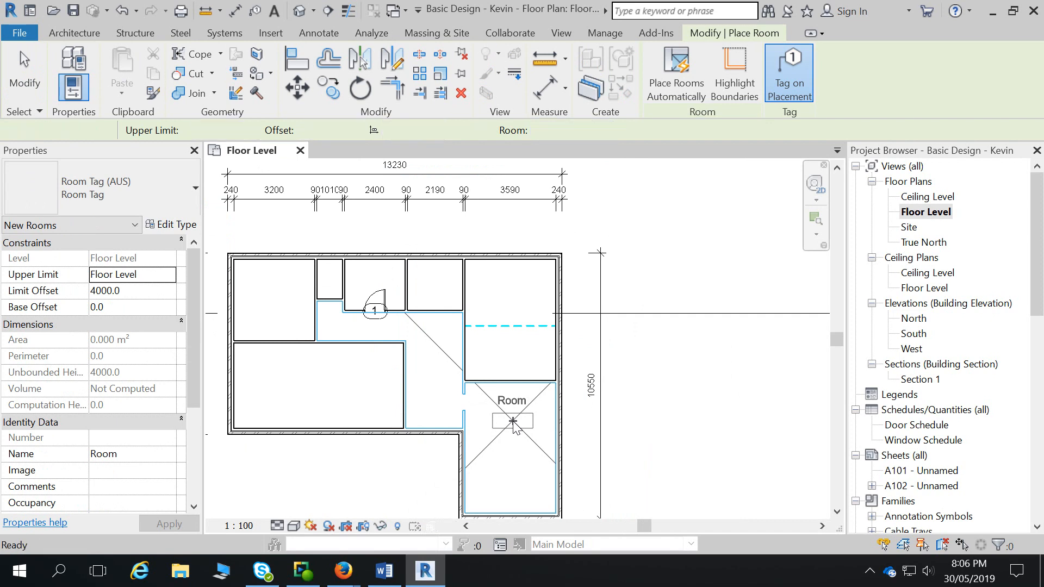
key("Escape")
Undo the gap in the Hall to Lounge wall and place a 0915 x 2134mm Door-Opening there, 320 mm south of the cross wall
scroll(513, 422, "up", 5)
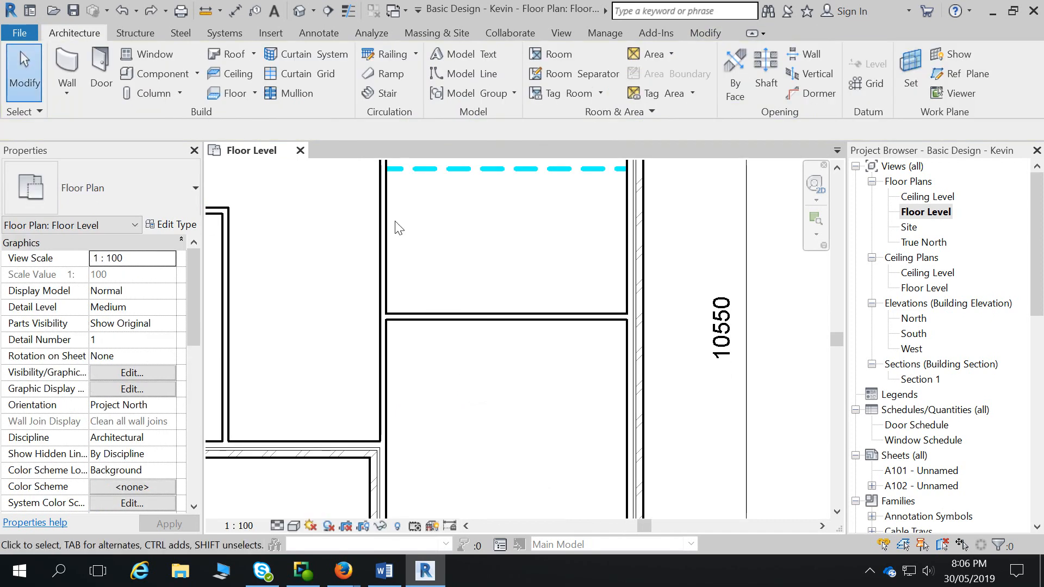
left_click(101, 70)
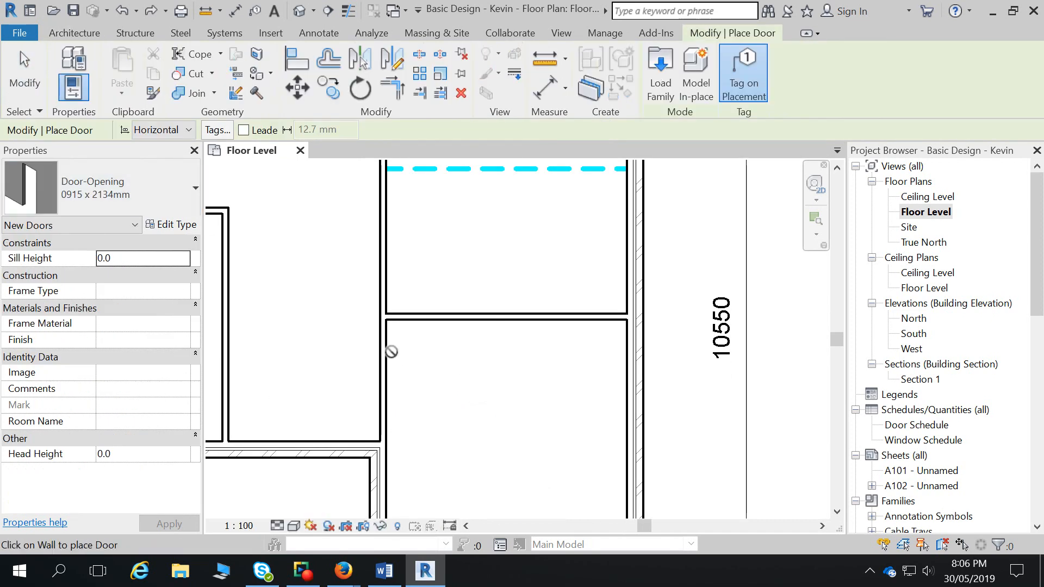
left_click(383, 372)
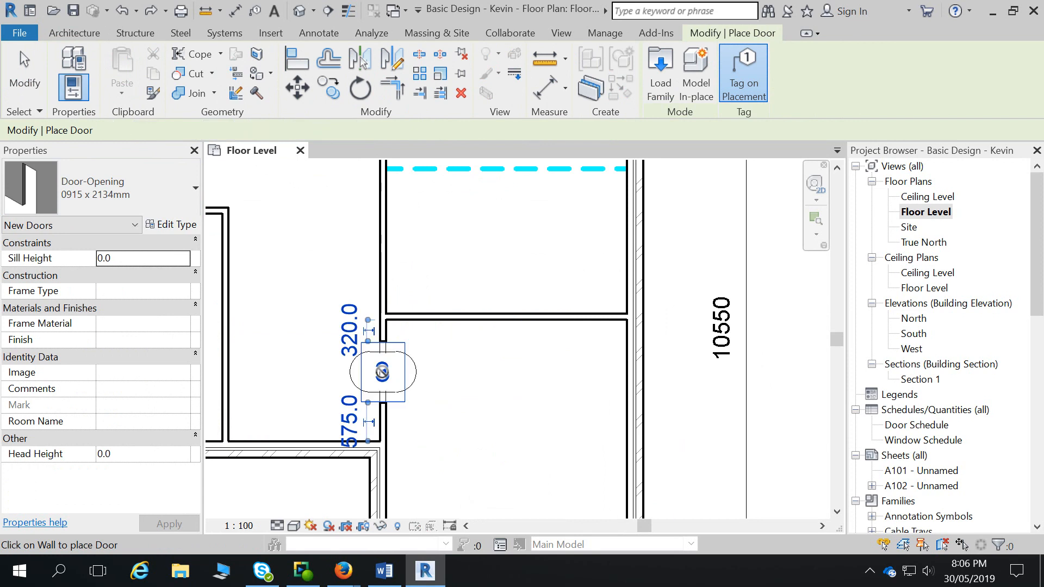
Preview room placement in the Lounge to check the room boundary at the door opening
left_click(75, 32)
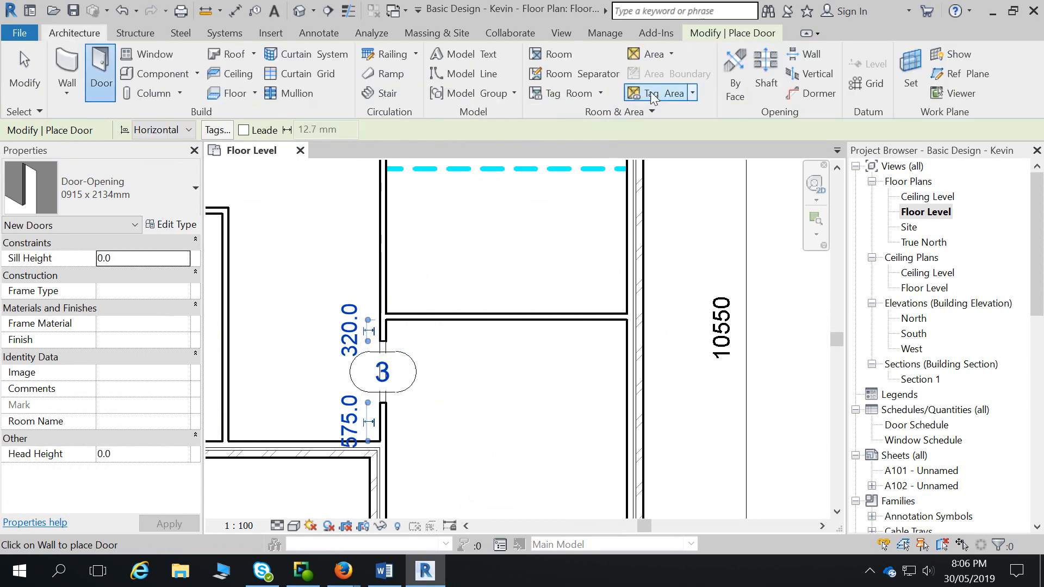
left_click(544, 59)
scroll(506, 419, "down", 4)
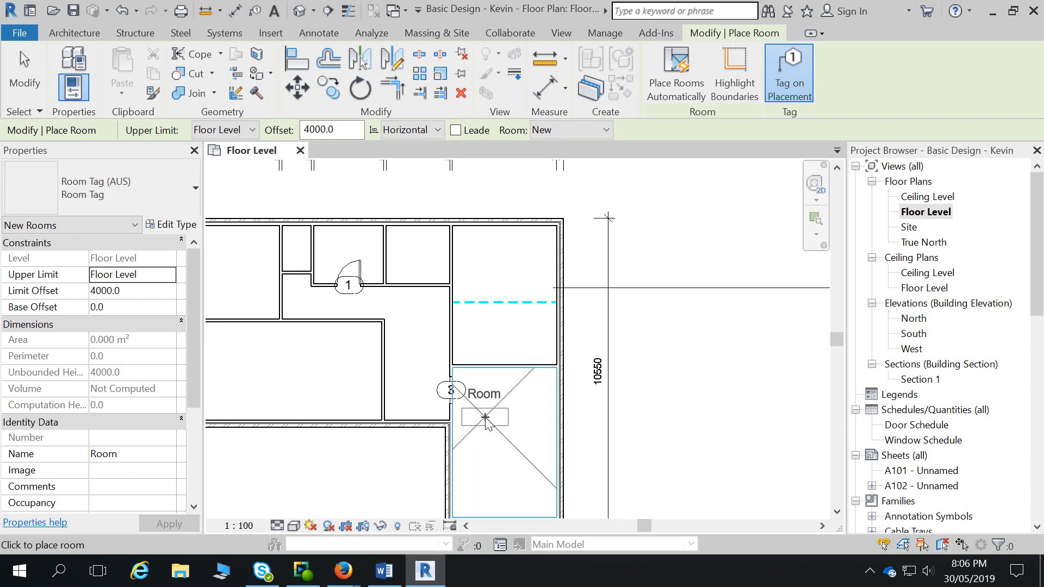
key("Escape")
Review where the Door-Opening family sits in the library, under Doors > Structural, without loading it again
left_click(113, 81)
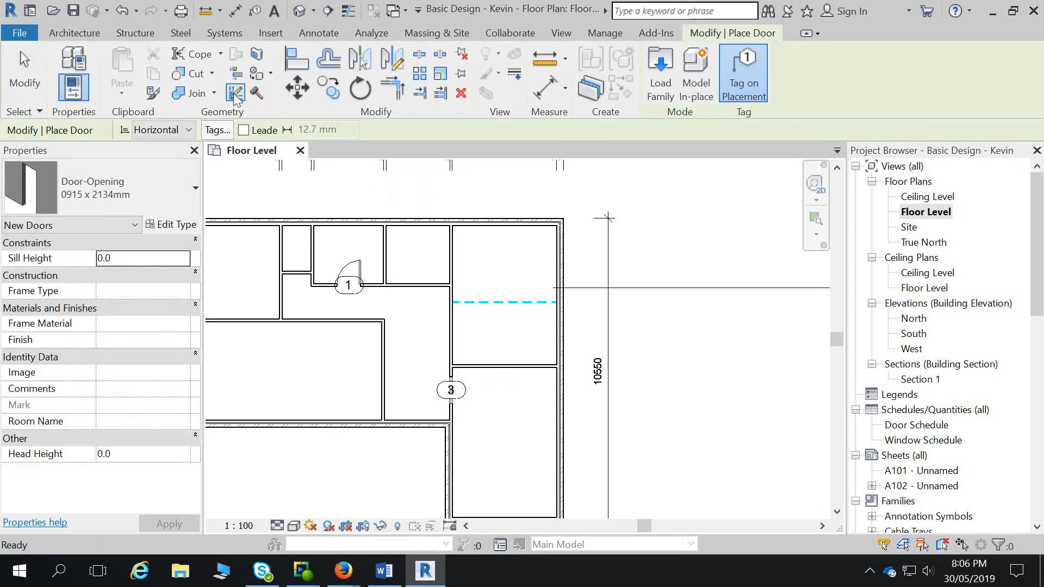
left_click(661, 63)
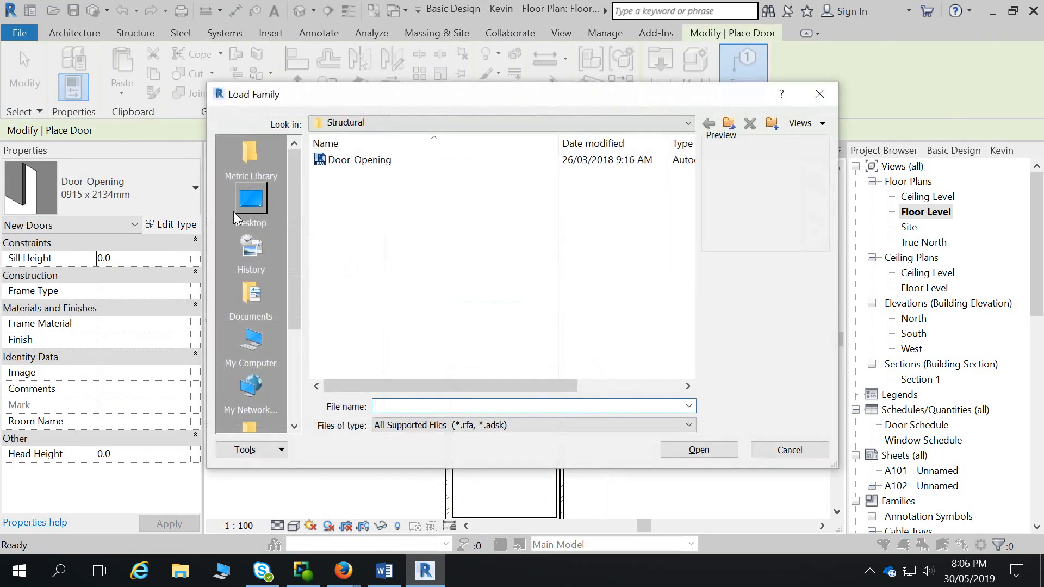
left_click(729, 124)
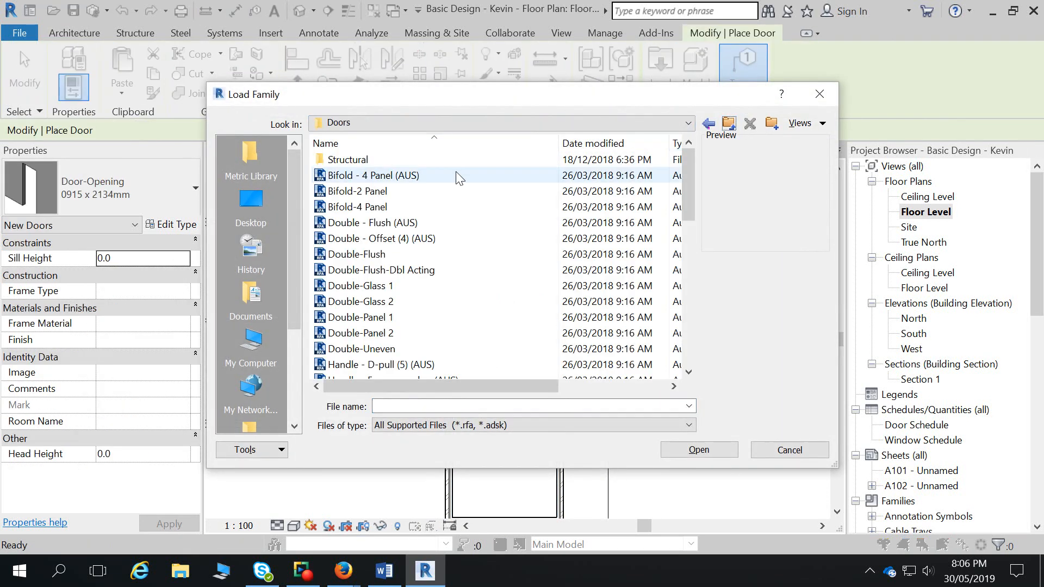
double_click(354, 161)
left_click(360, 160)
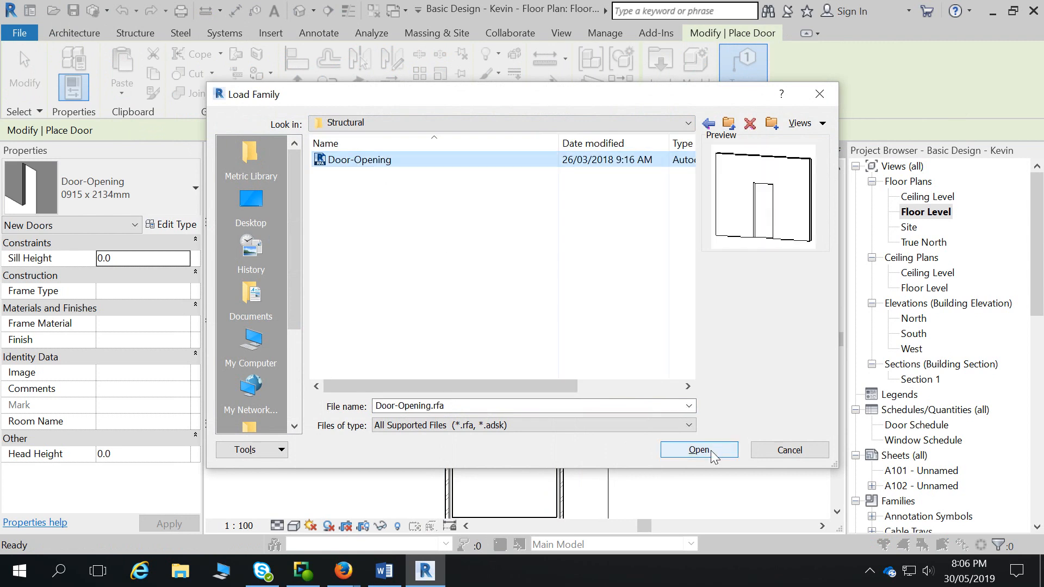
left_click(762, 460)
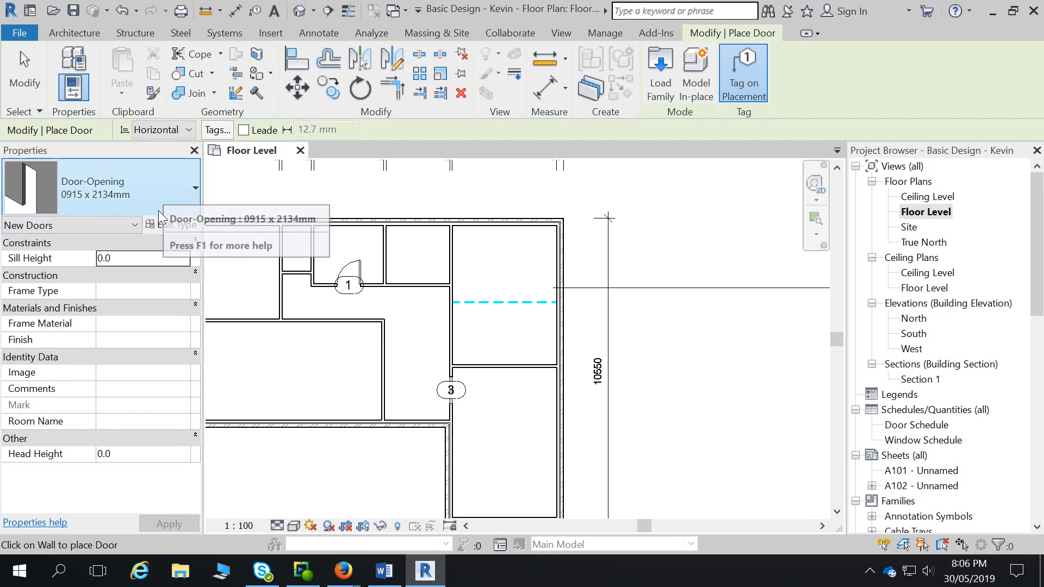
Examine the type properties of the 0915 x 2134mm Door-Opening, leaving its dimensions as they are
left_click(154, 224)
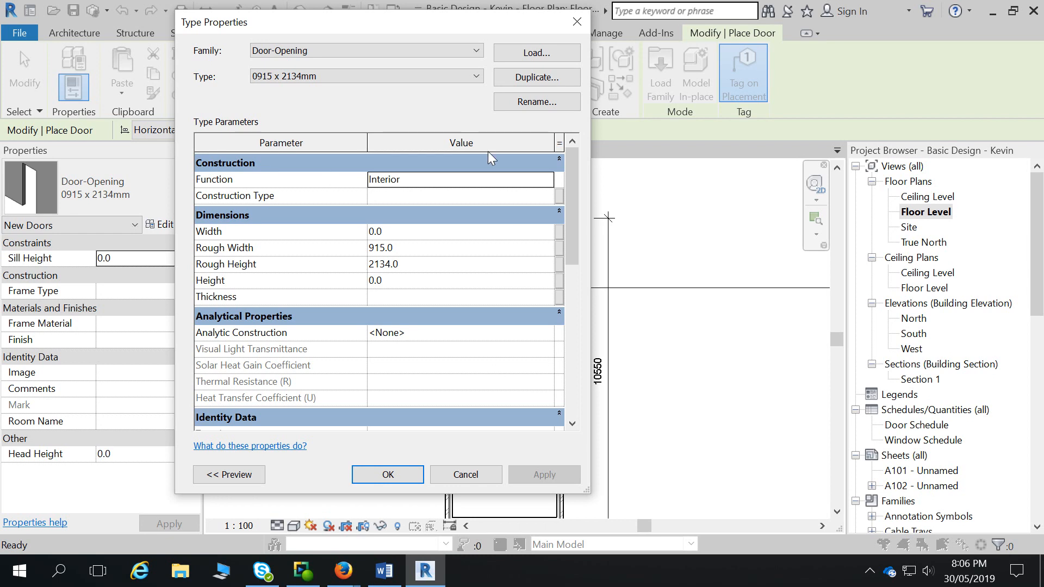
left_click(388, 474)
scroll(454, 400, "up", 3)
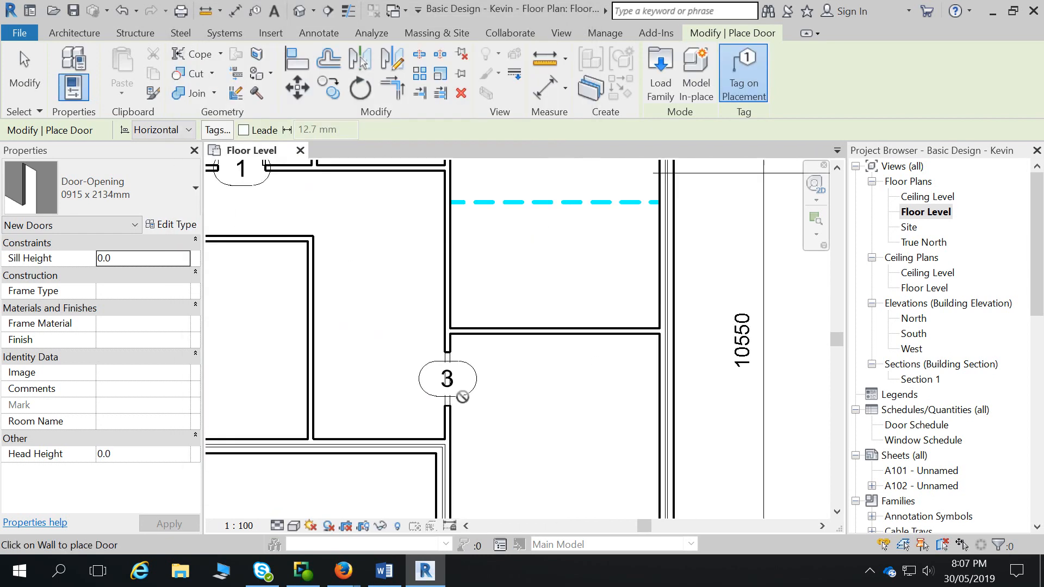
key("Escape")
key("Escape")
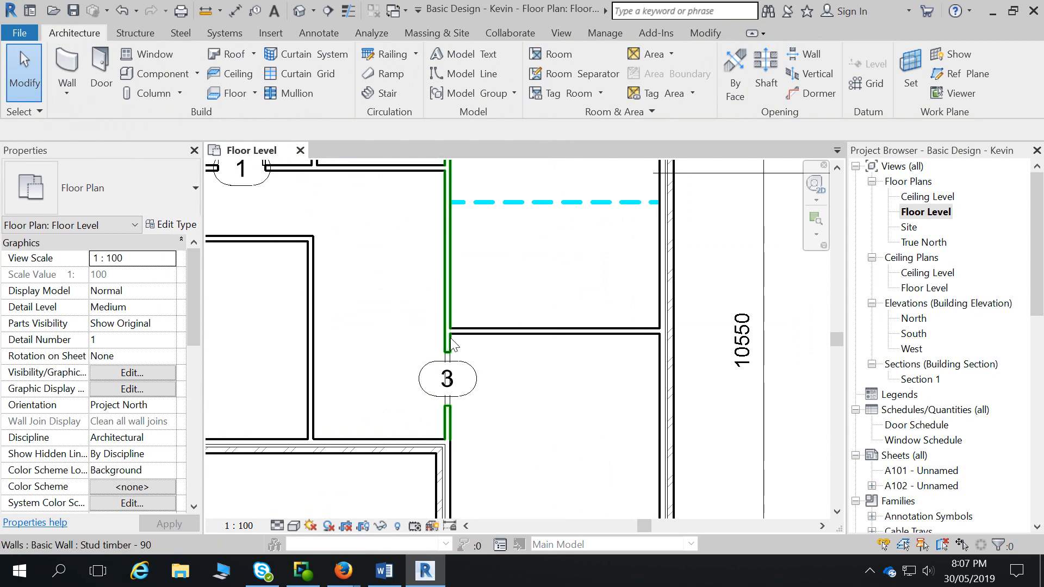
Try changing the wall that hosts the door opening between Hall and Lounge to the Brick - 230 type
left_click(447, 432)
left_click(133, 177)
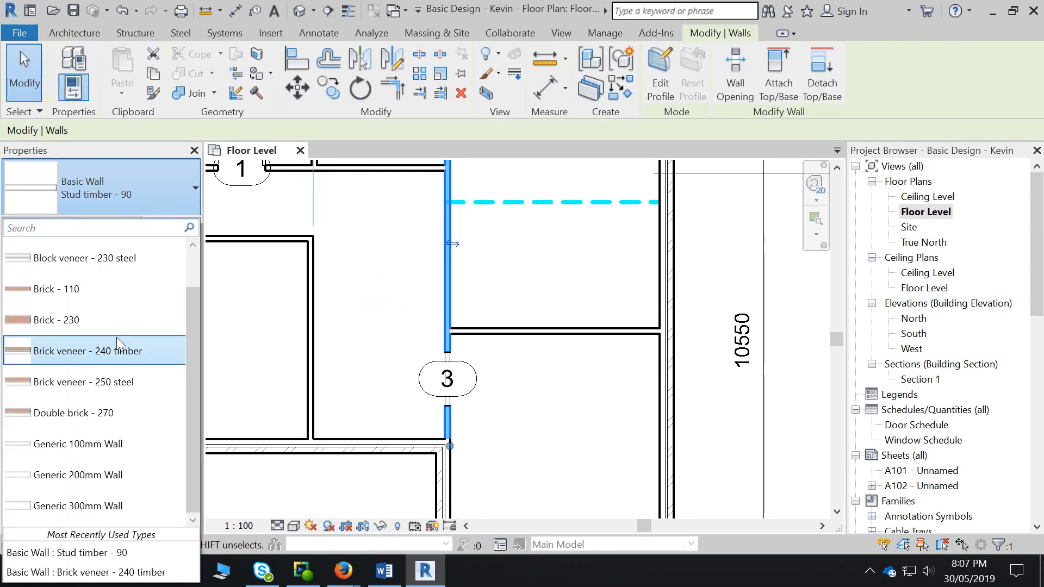
left_click(87, 320)
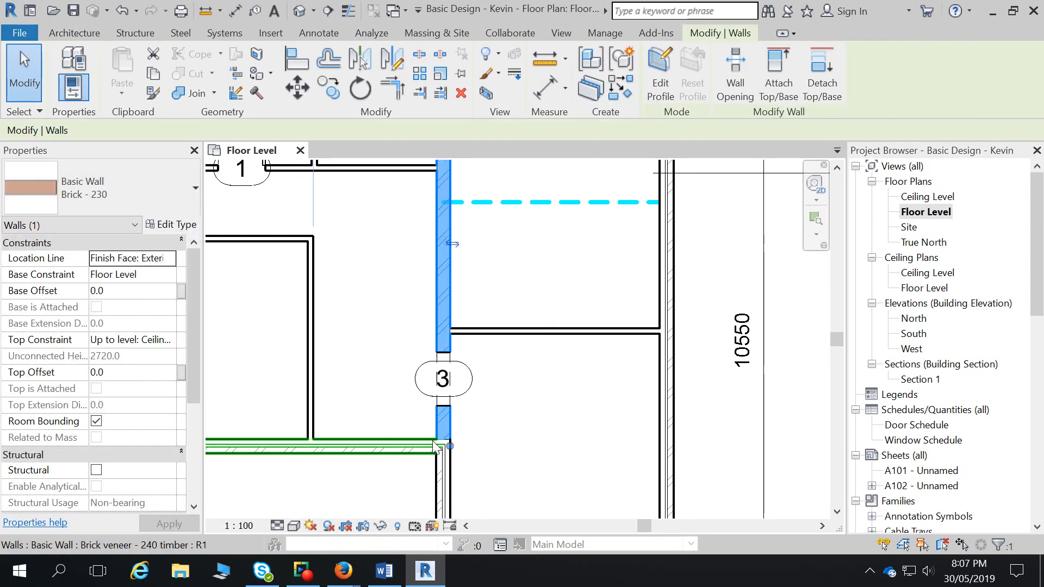
left_click(471, 429)
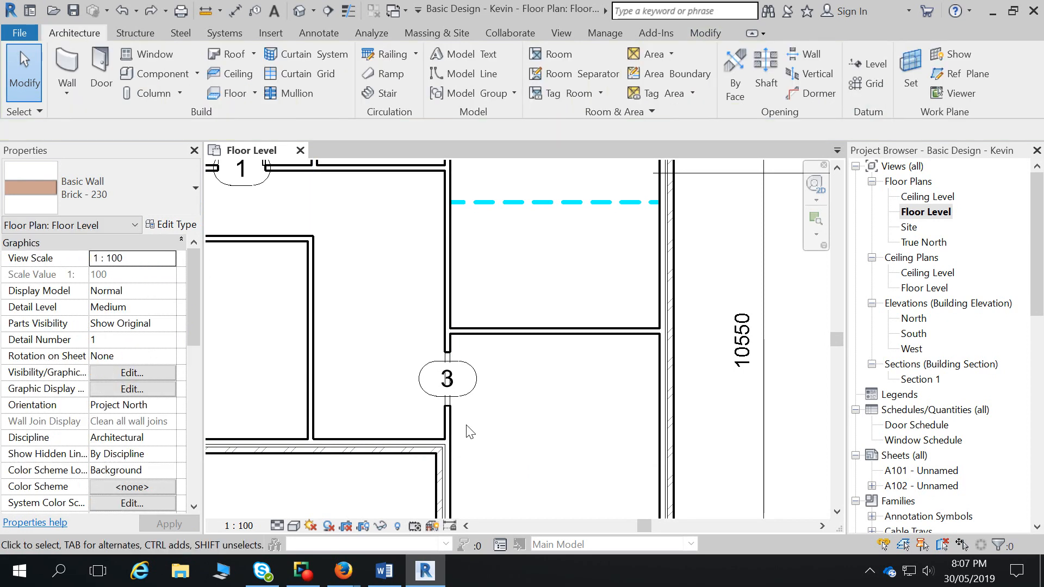
Examine the room separation line and the 0915 x 2134mm Door-Opening on the floor plan
left_click(543, 204)
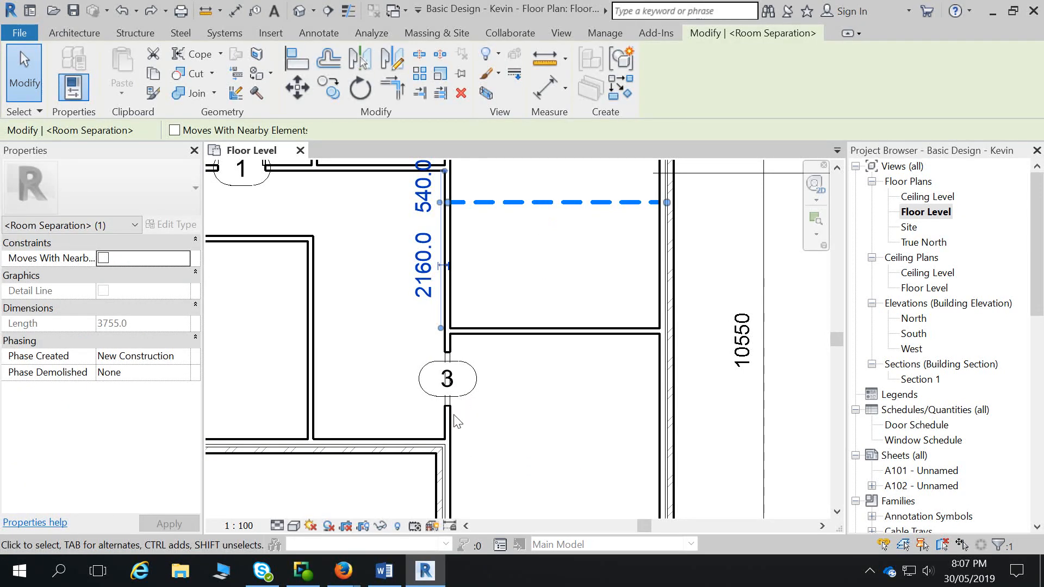
left_click(450, 363)
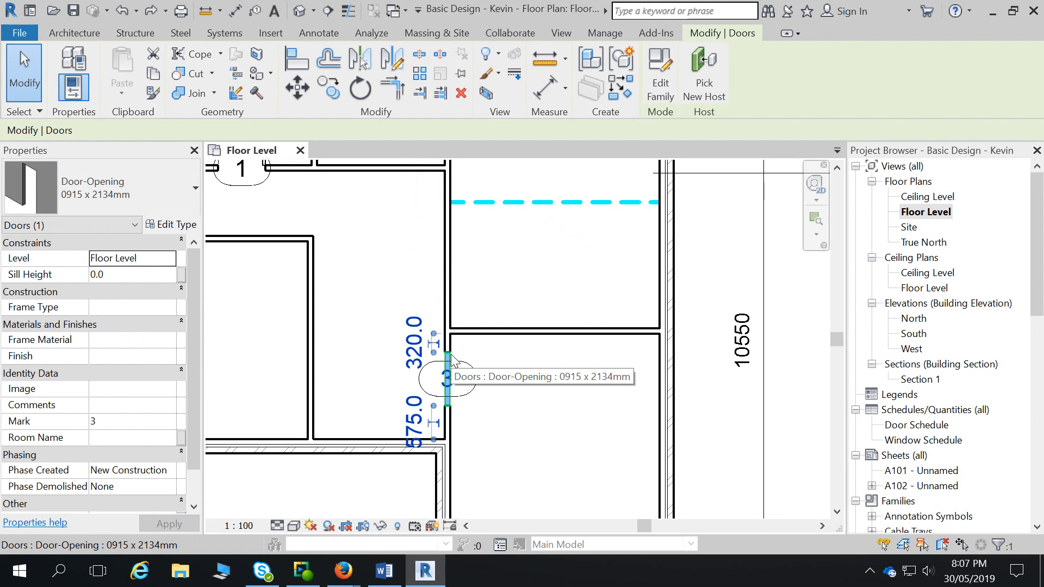
scroll(585, 361, "down", 3)
scroll(585, 361, "down", 4)
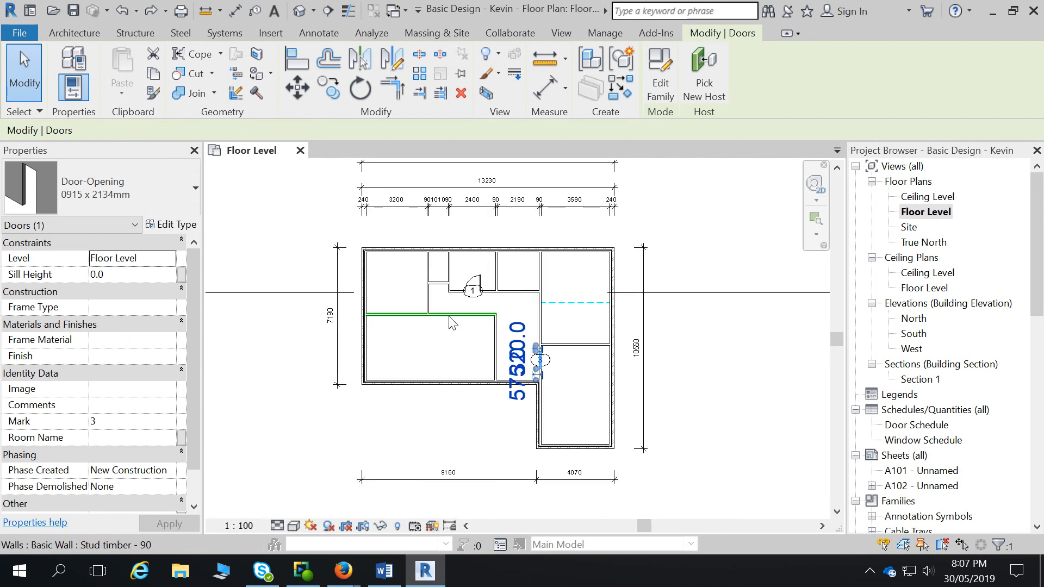
left_click(450, 318)
key("Escape")
key("Escape")
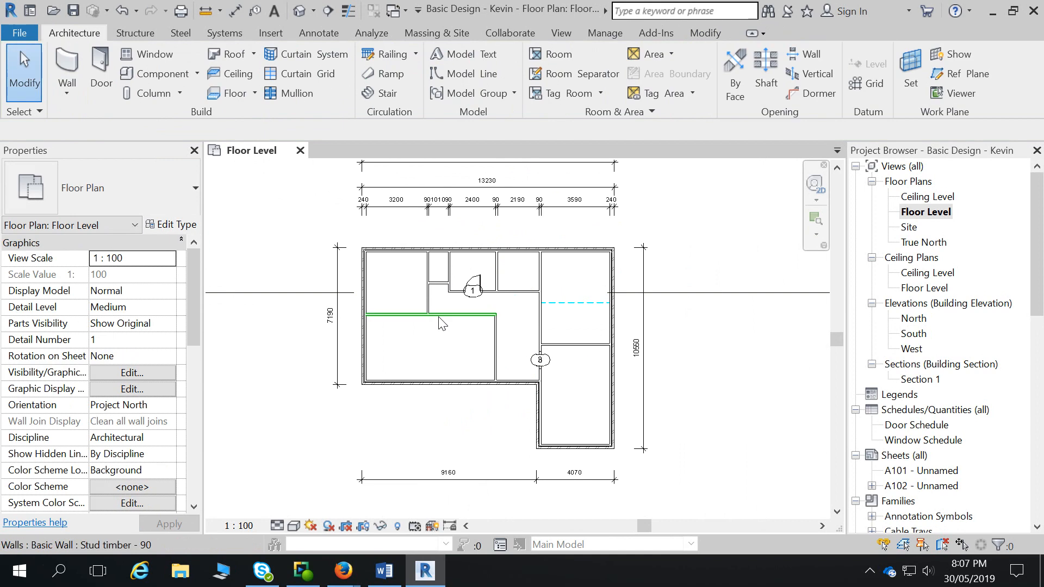
Draw a matching Stud timber - 90 wall from the horizontal partition down to the external wall, dividing the lower-left room in two
left_click(439, 317)
key("c")
key("s")
left_click(440, 317)
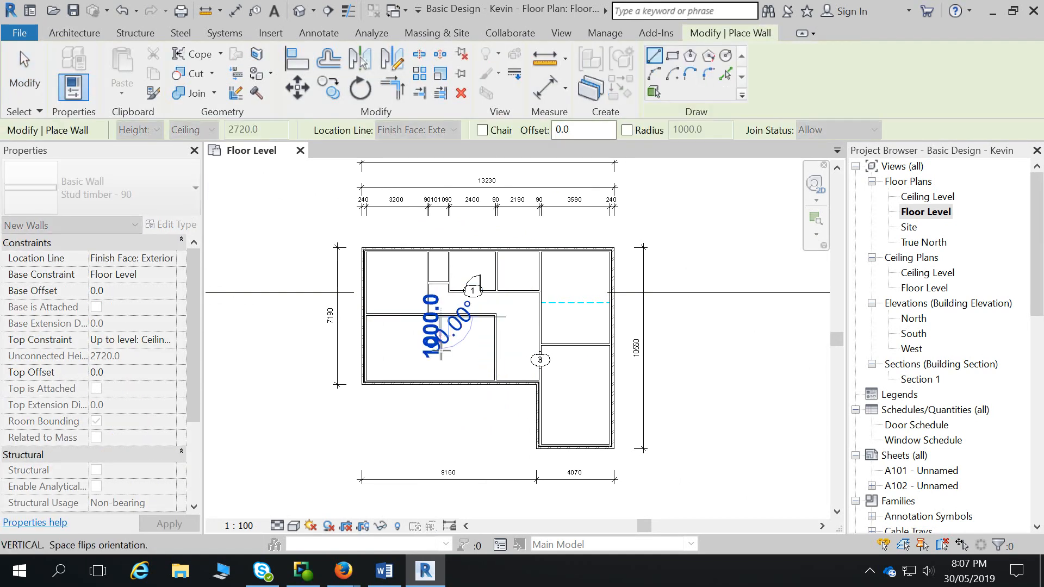
left_click(441, 386)
key("Escape")
key("Escape")
left_click(441, 330)
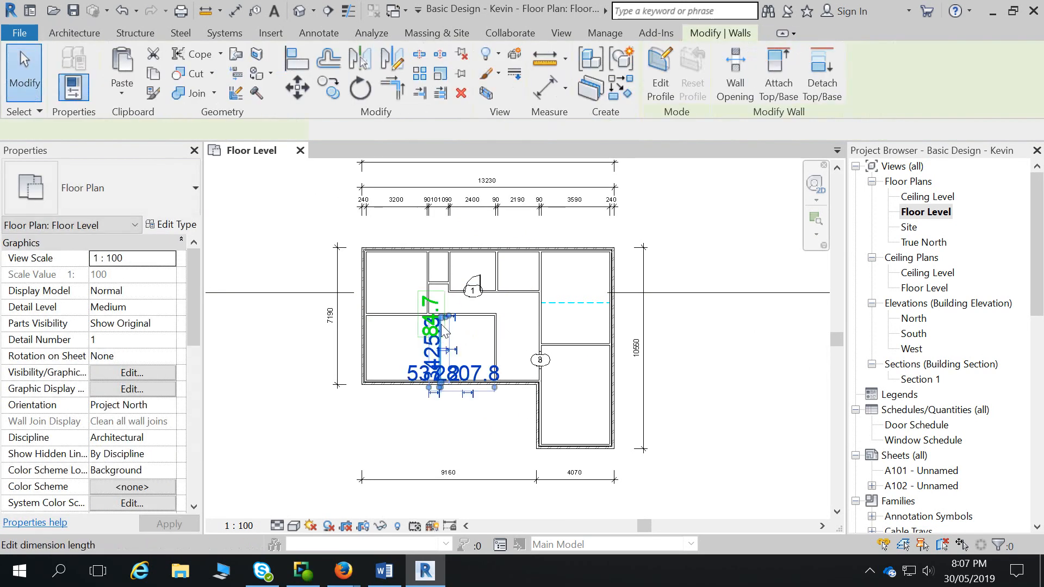
left_click_drag(441, 317, 441, 316)
key("Escape")
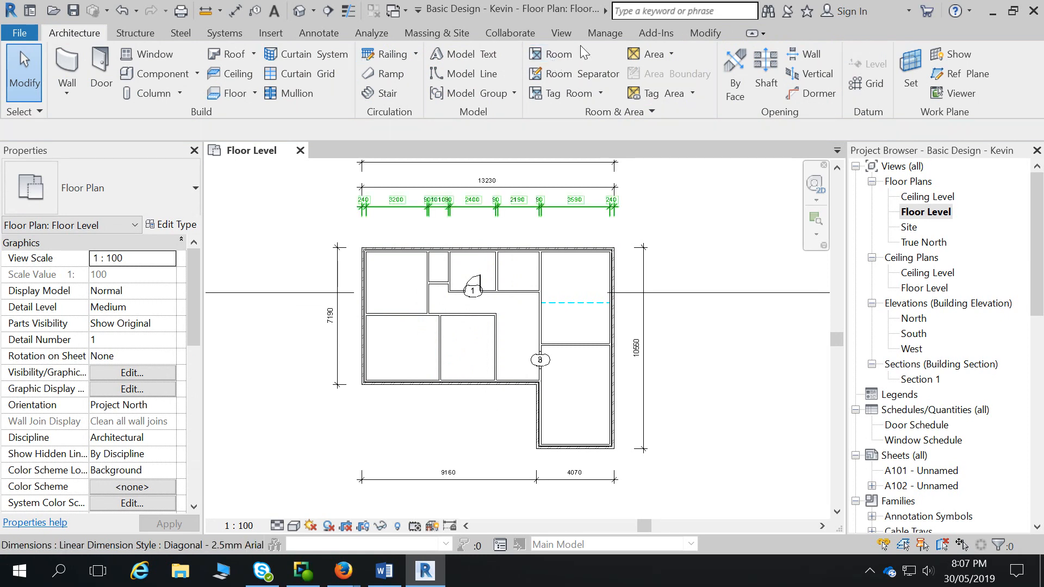
Create a Building Section cutting vertically through the whole house at its two western rooms, looking west
left_click(563, 34)
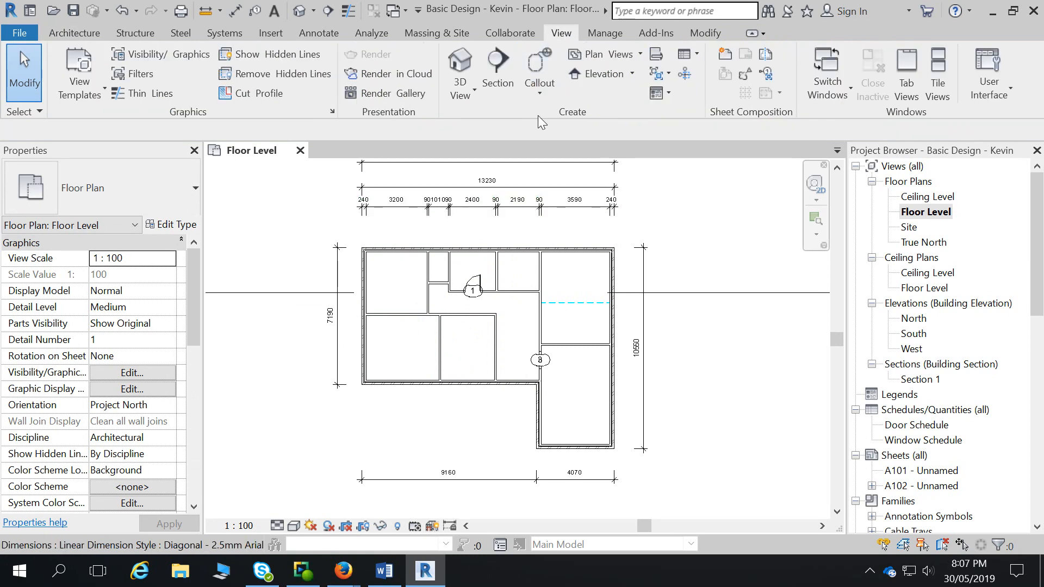
left_click(503, 70)
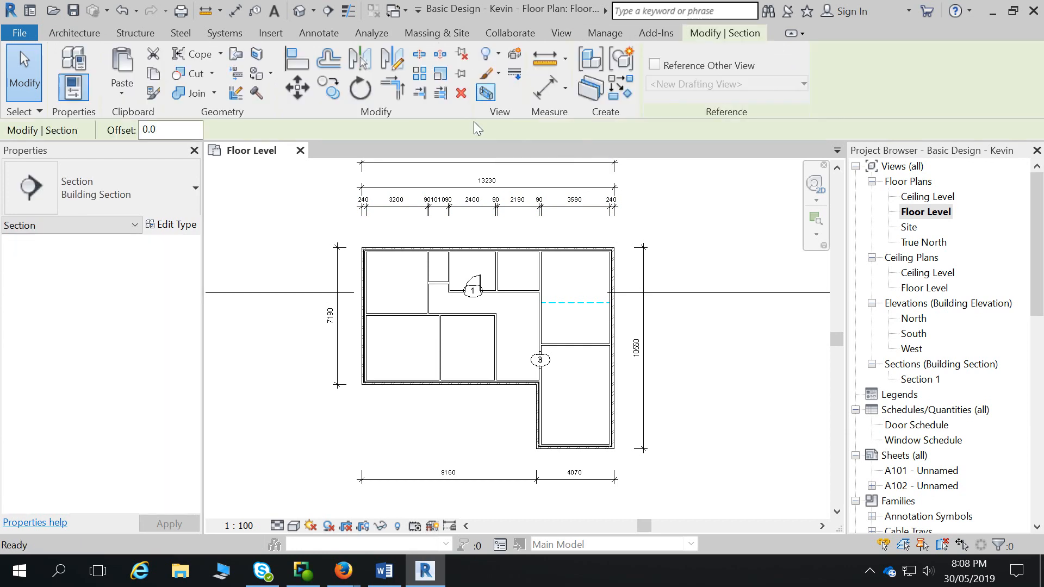
left_click(403, 400)
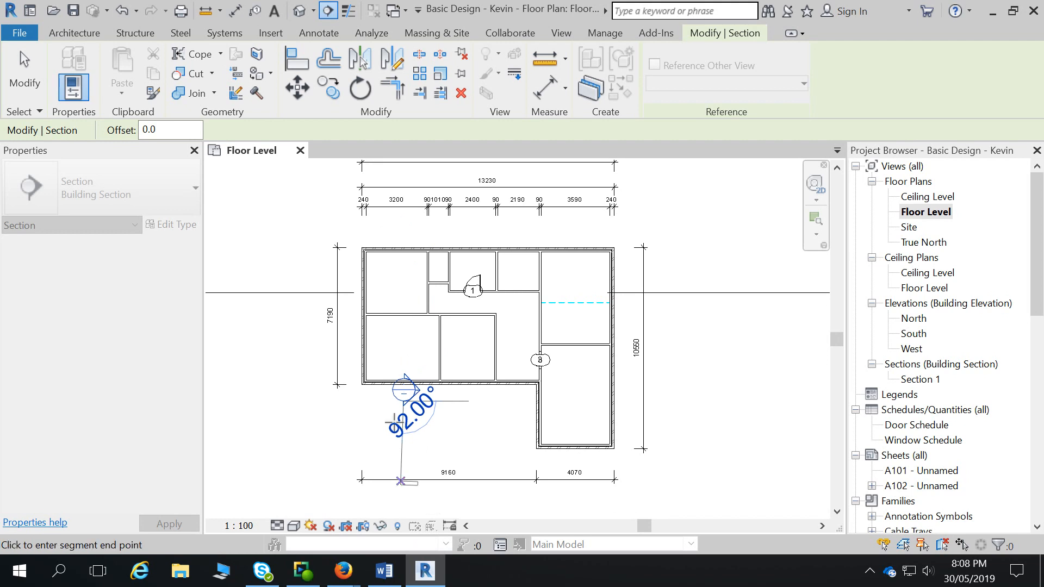
left_click(404, 233)
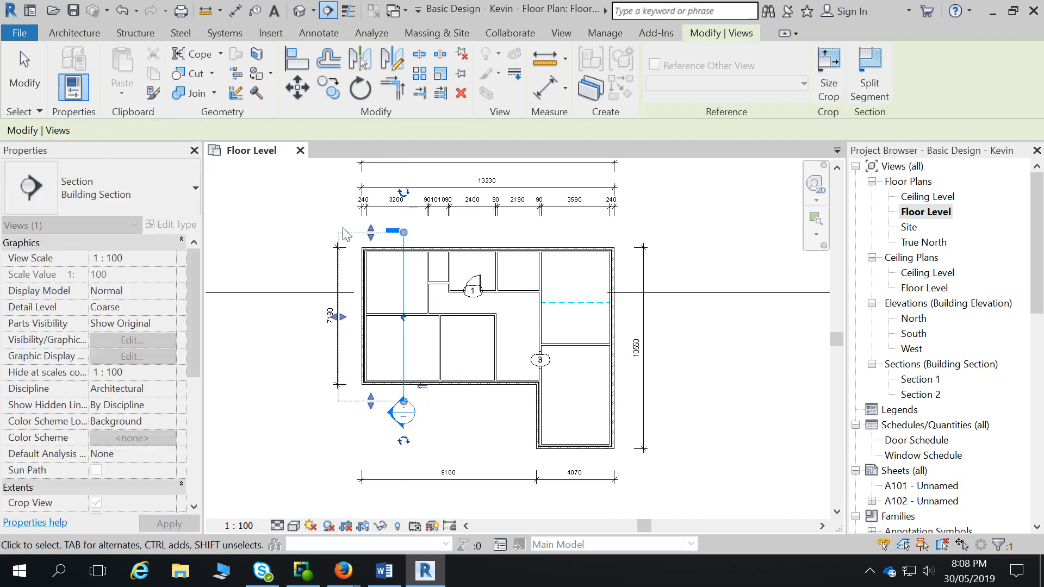
left_click(19, 84)
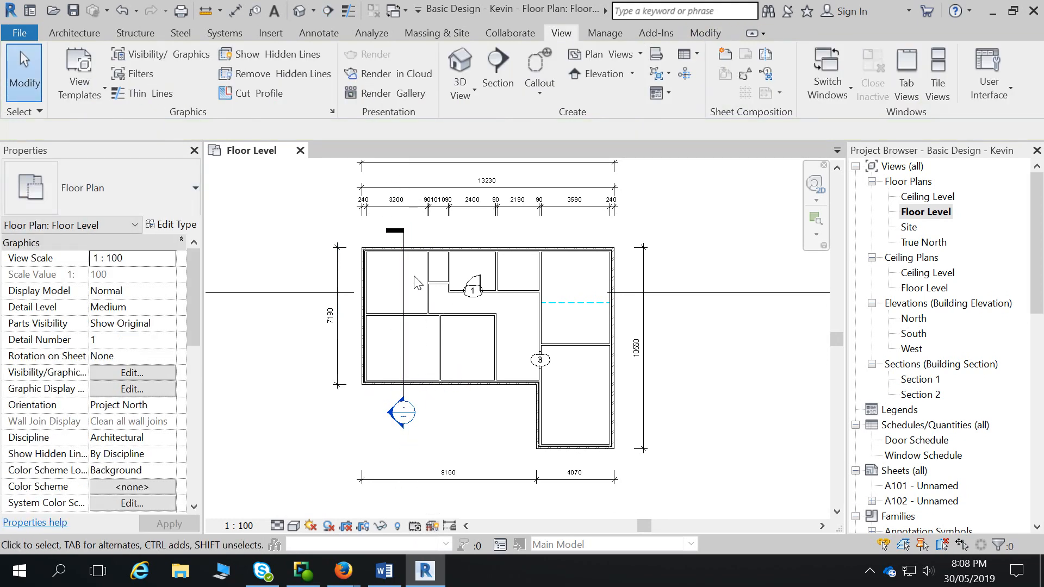
Flip the new section's viewing direction to the east and flip it back to the west
left_click(405, 240)
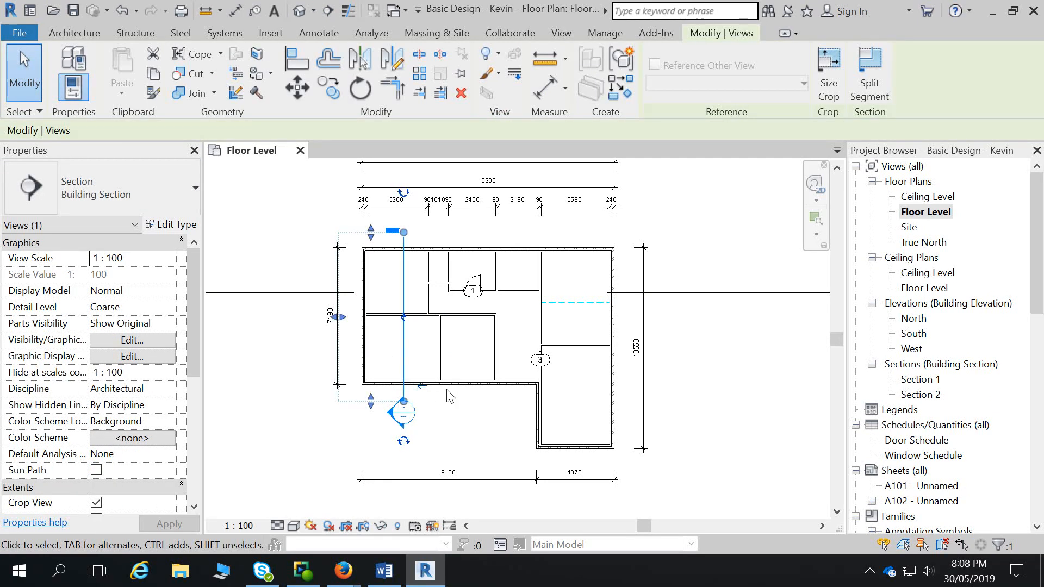
scroll(429, 390, "up", 3)
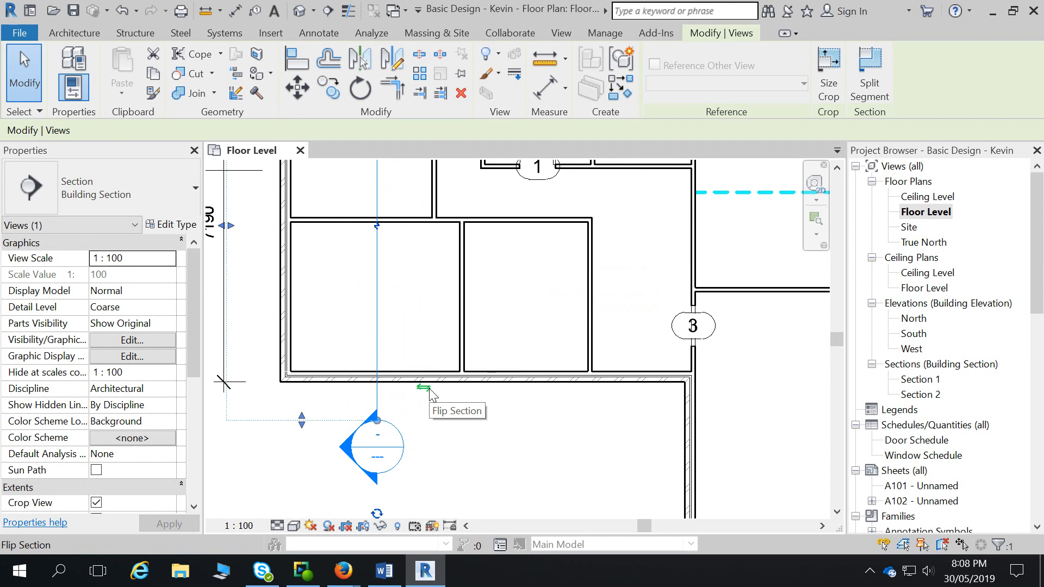
left_click(424, 387)
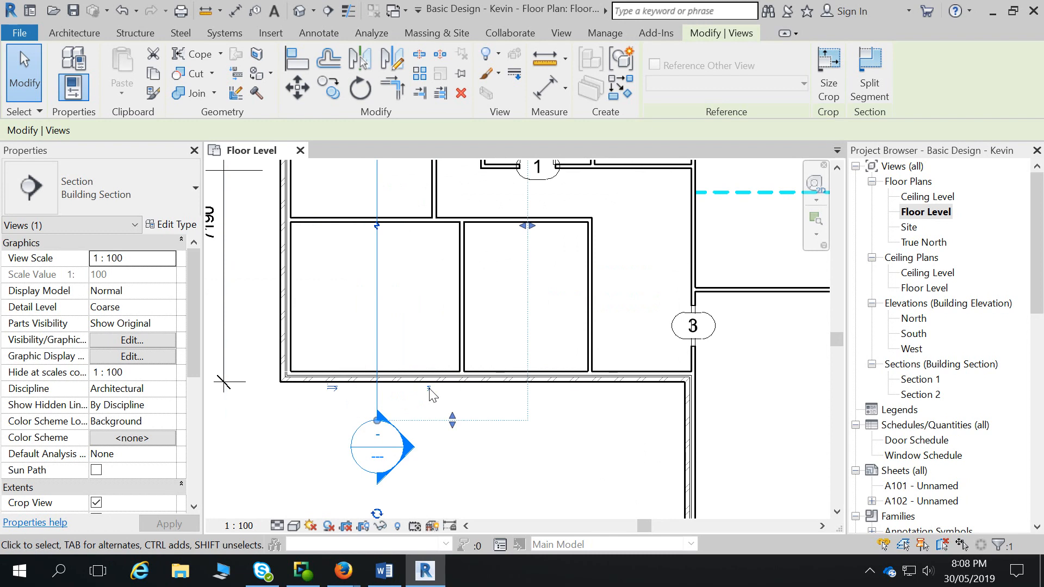
right_click(379, 331)
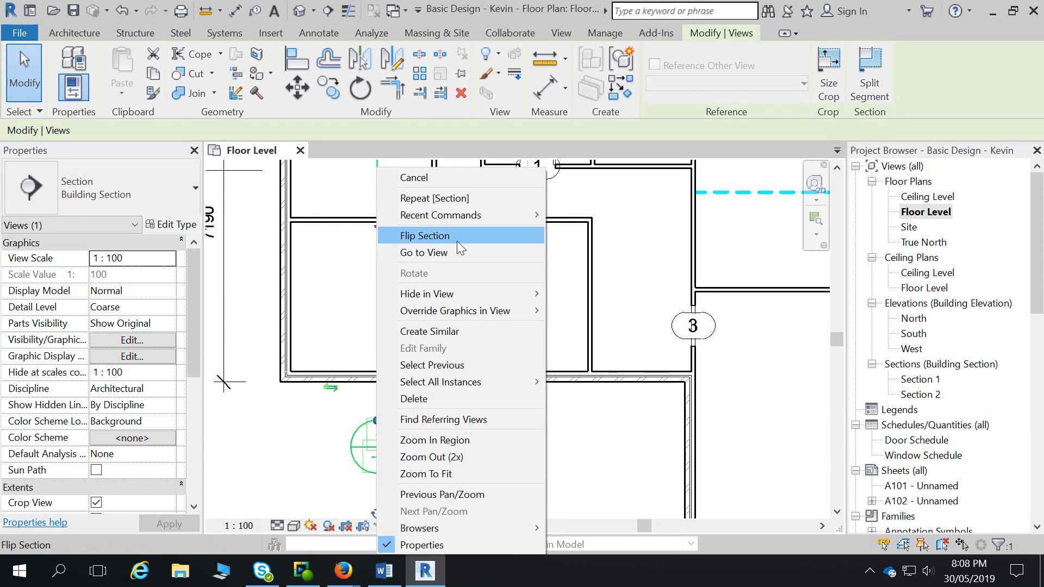
left_click(457, 242)
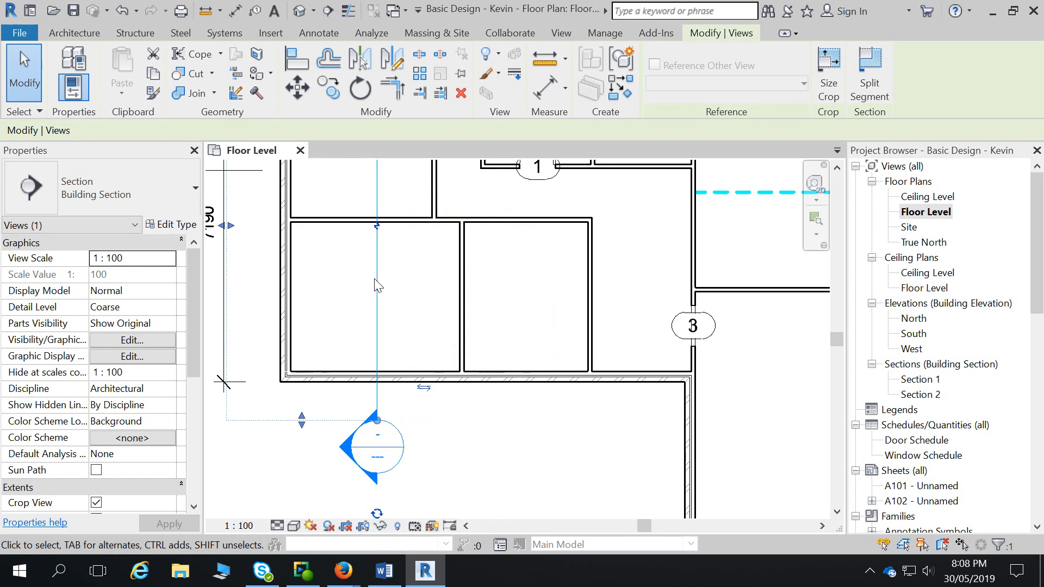
Break the new section line and shorten both segments so only short stubs cross the external walls
left_click(377, 225)
left_click_drag(377, 289, 377, 361)
middle_click_drag(398, 333, 423, 486)
left_click_drag(411, 321, 412, 252)
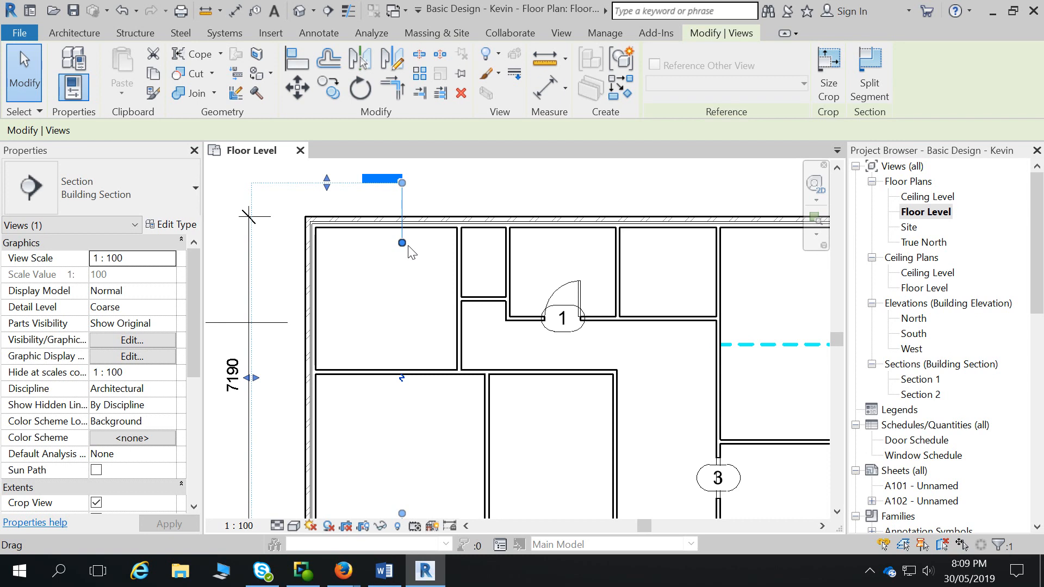
middle_click_drag(431, 257, 438, 181)
scroll(442, 188, "down", 2)
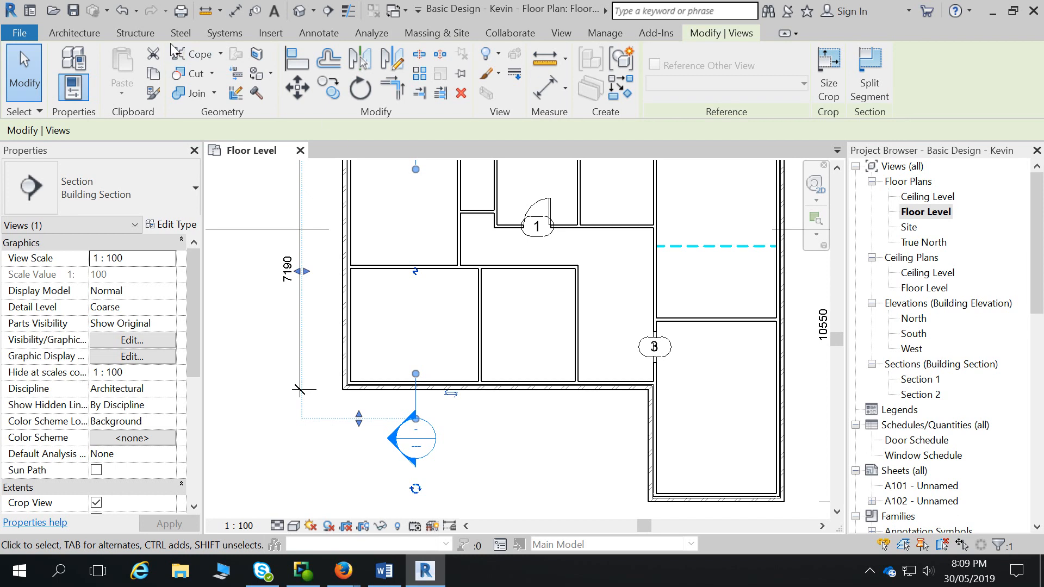
Start placing a component and browse the Australia family library, checking its Doors and Entourage folders
left_click(65, 34)
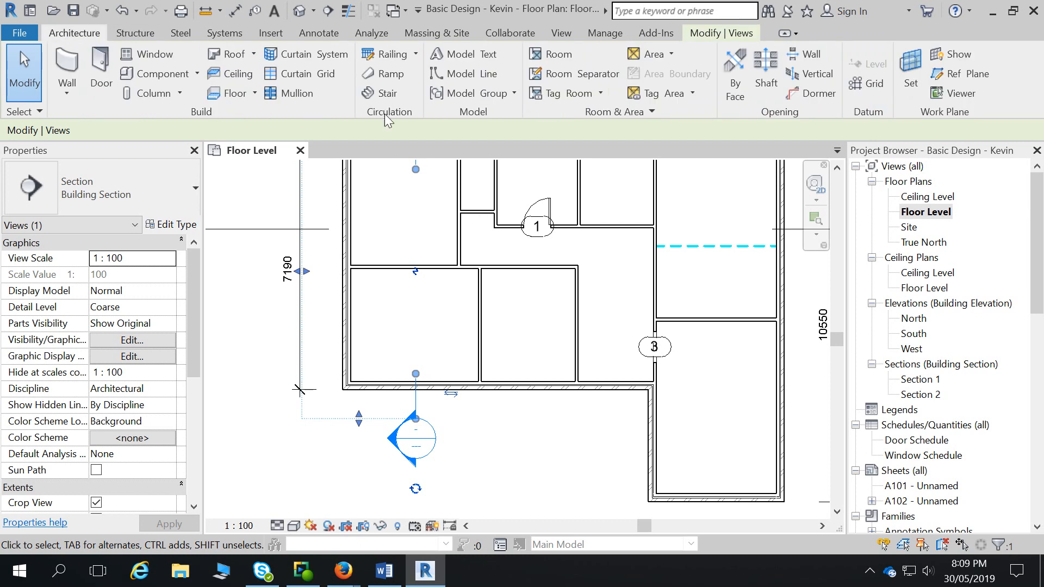
left_click(198, 75)
left_click(200, 103)
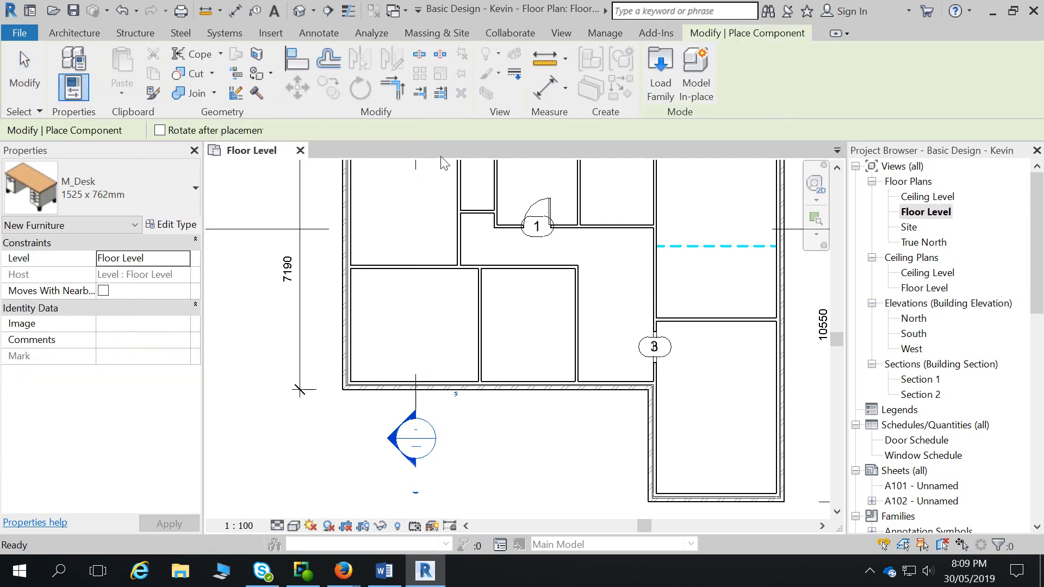
left_click(654, 84)
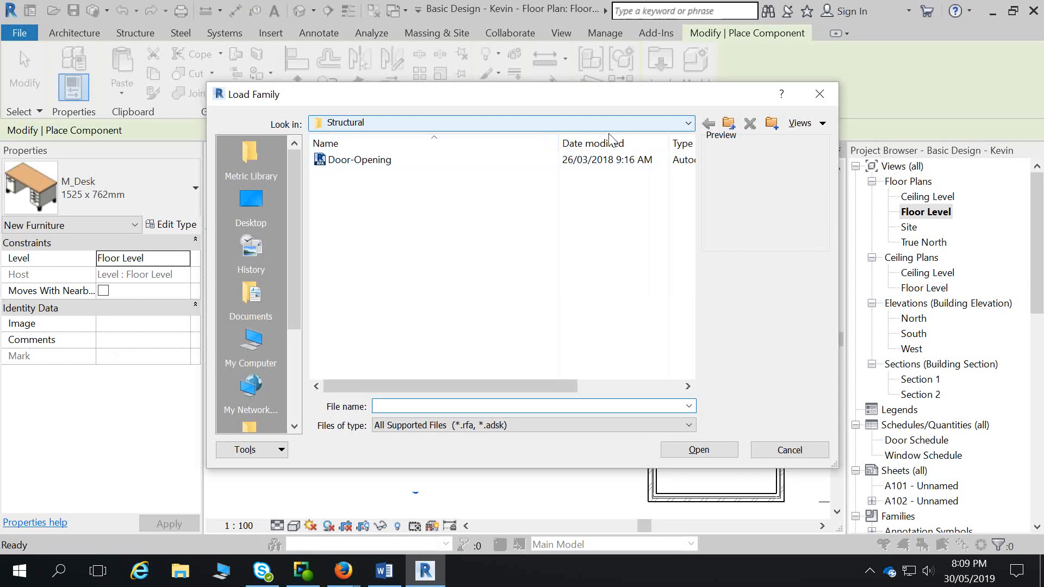
left_click(729, 123)
scroll(390, 298, "down", 3)
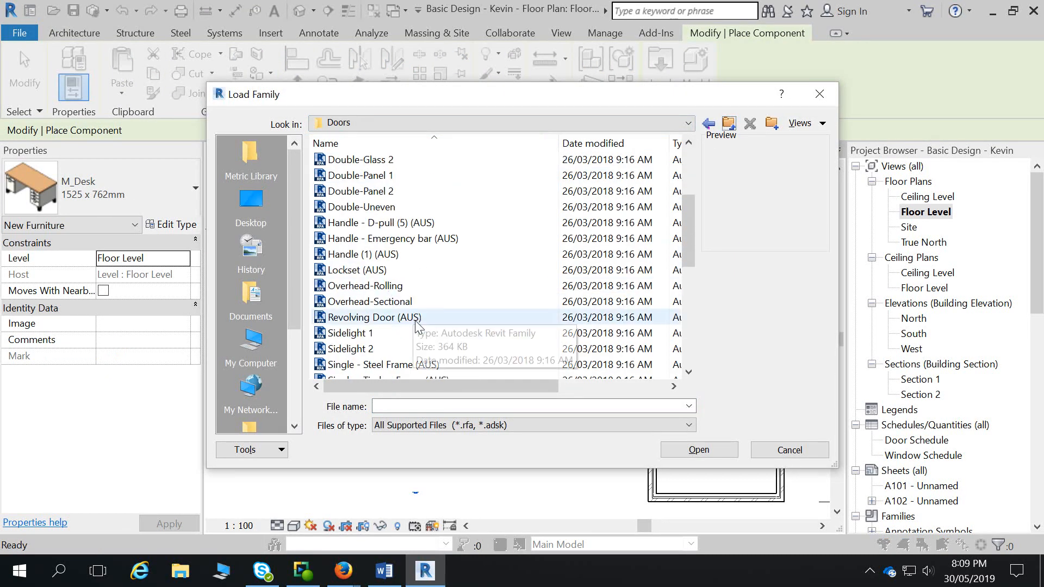
scroll(414, 327, "down", 2)
scroll(414, 326, "up", 1)
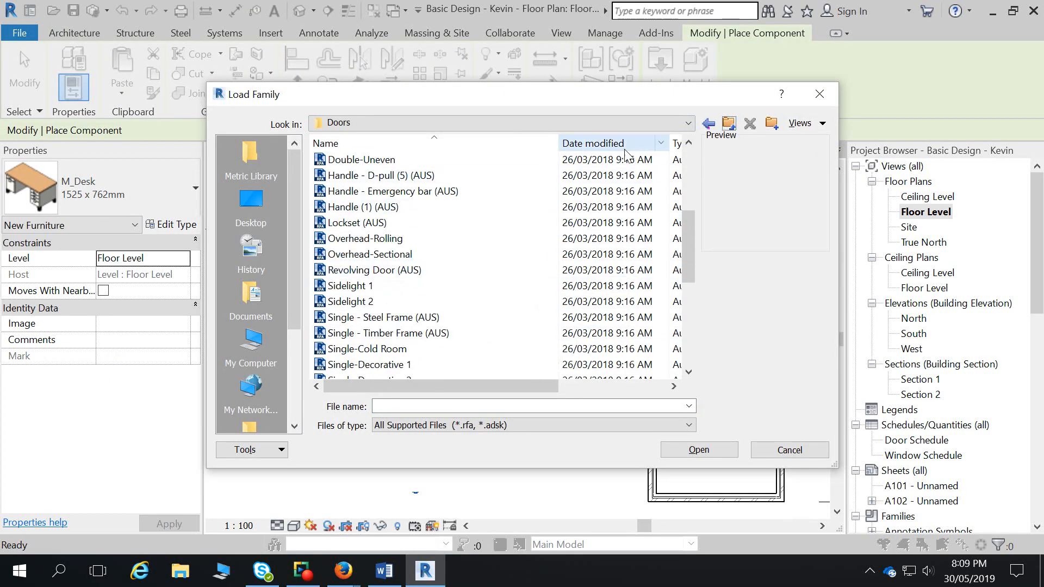
left_click(729, 124)
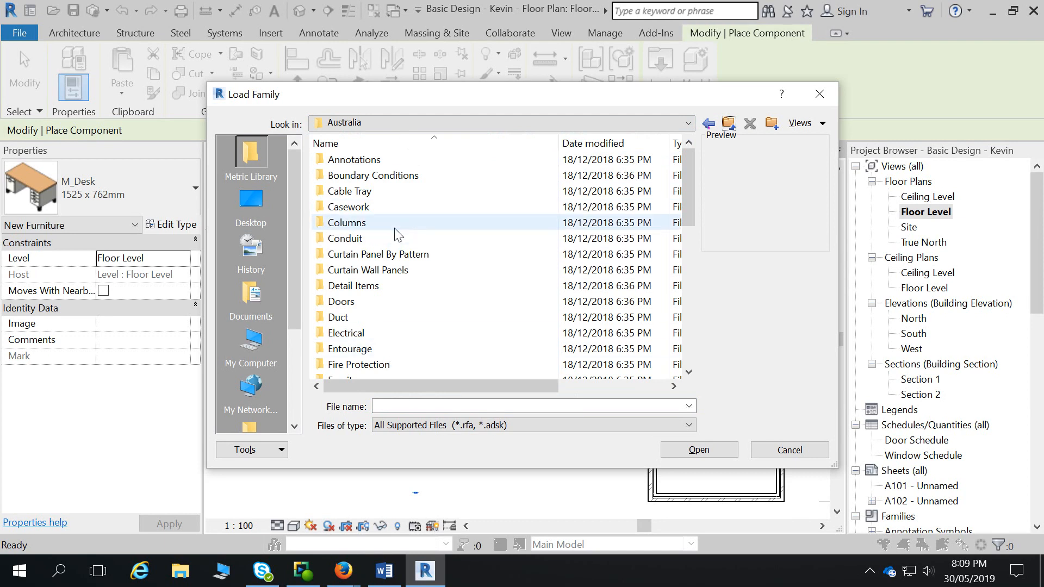
scroll(414, 278, "down", 3)
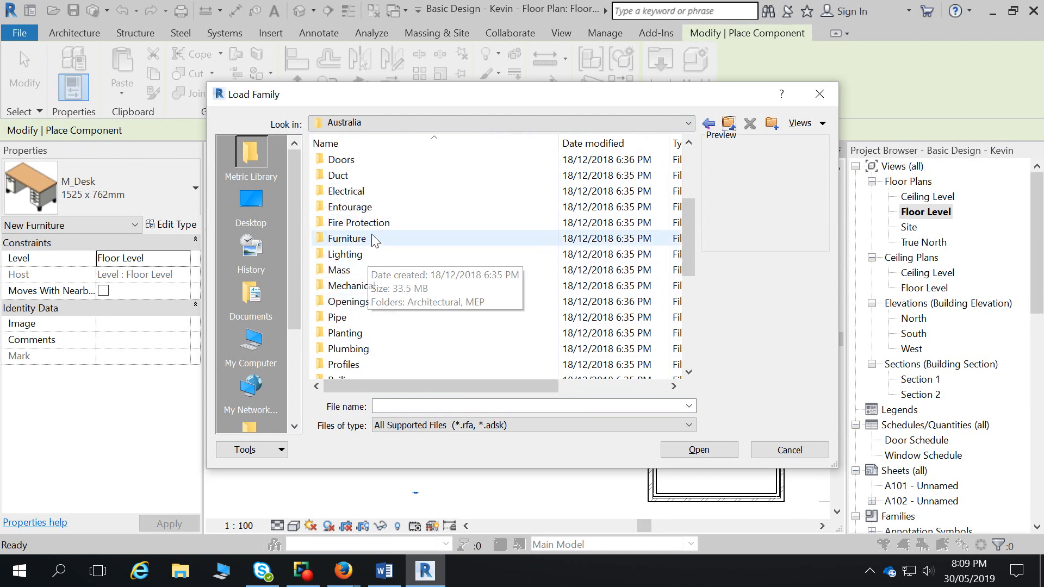
double_click(354, 207)
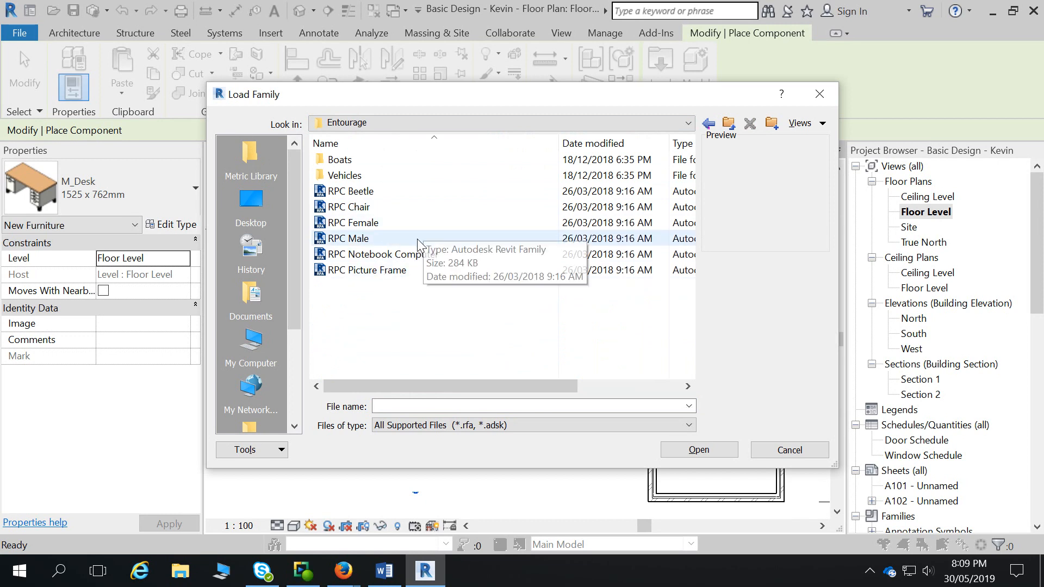
Look through the remaining library folders and preview the tree families in Planting without loading any, leaving component placement
left_click(715, 124)
left_click_drag(683, 193, 689, 260)
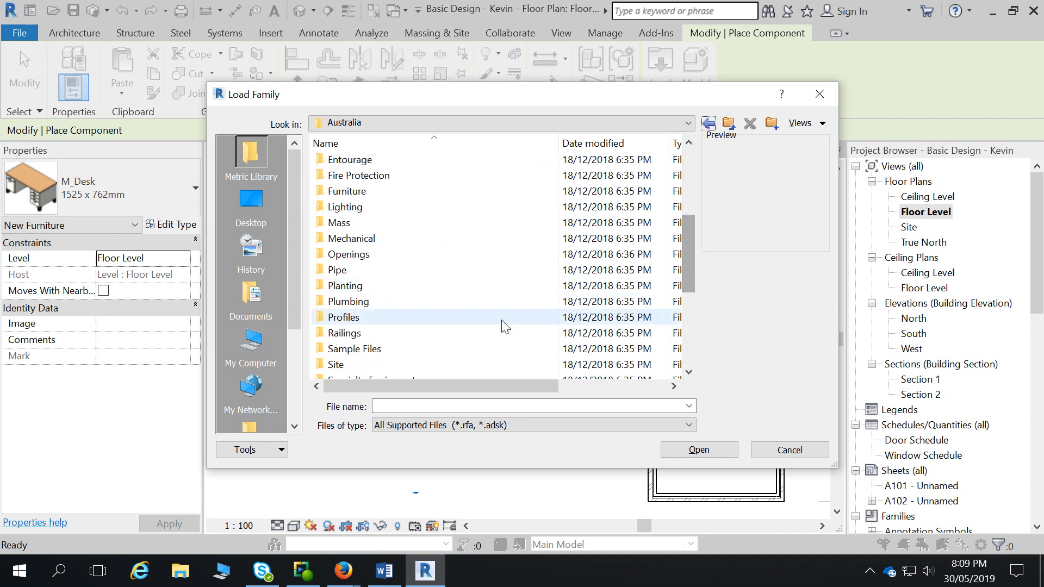
left_click(427, 366)
scroll(424, 368, "down", 5)
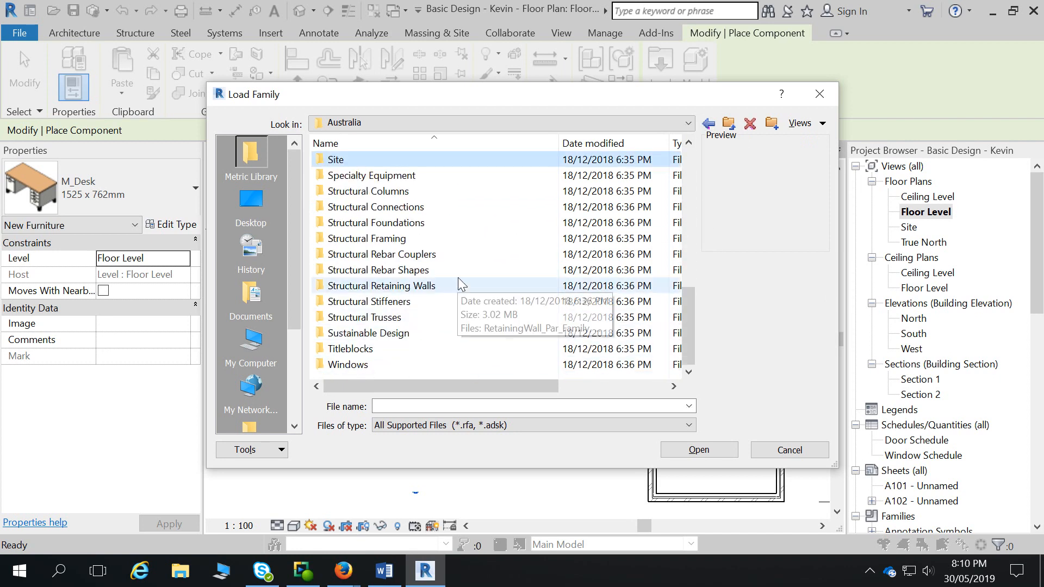
scroll(419, 354, "up", 1)
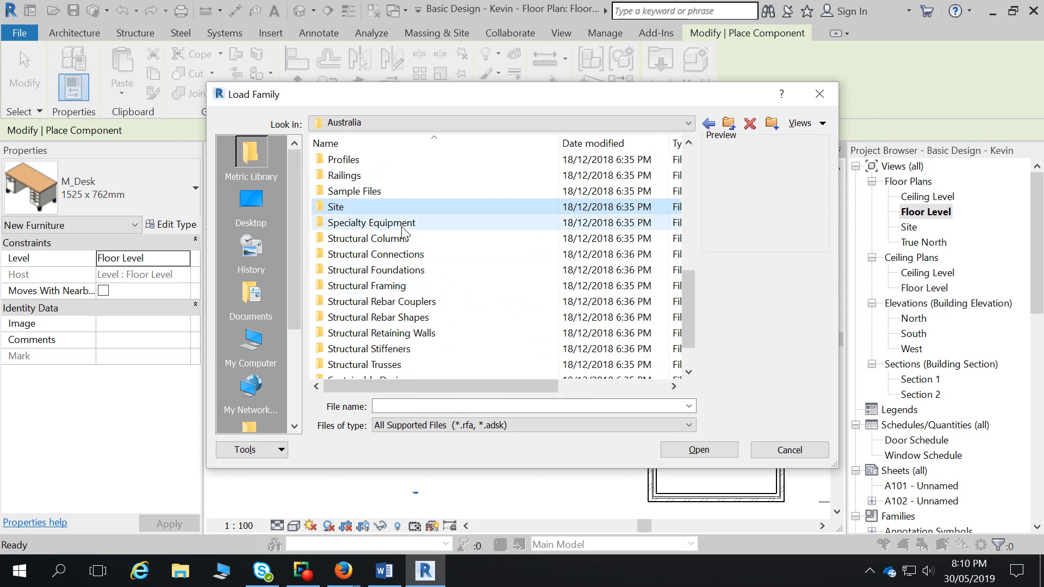
scroll(403, 234, "up", 1)
double_click(406, 177)
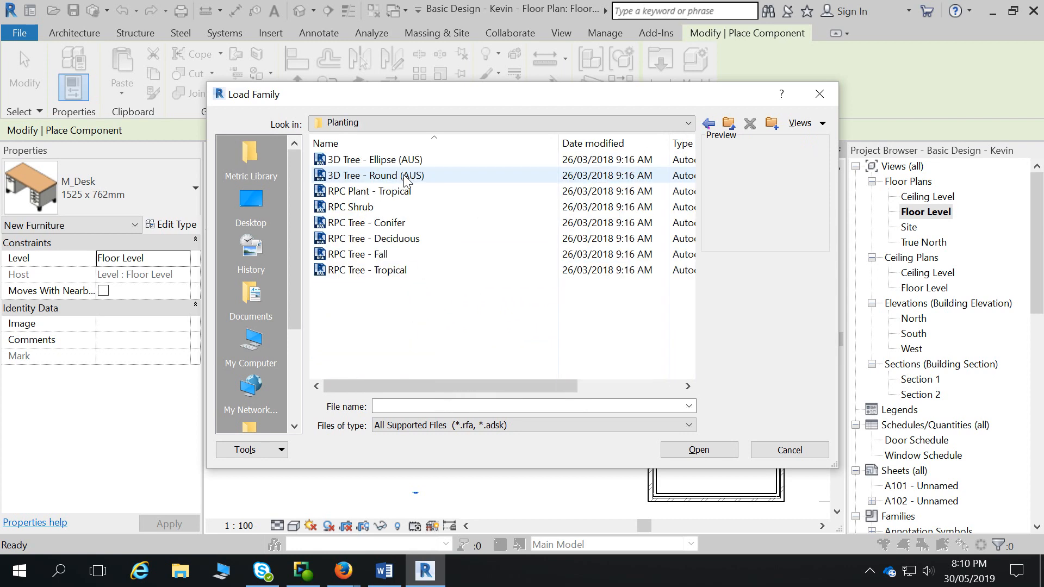
left_click(368, 192)
key("Up")
key("Up")
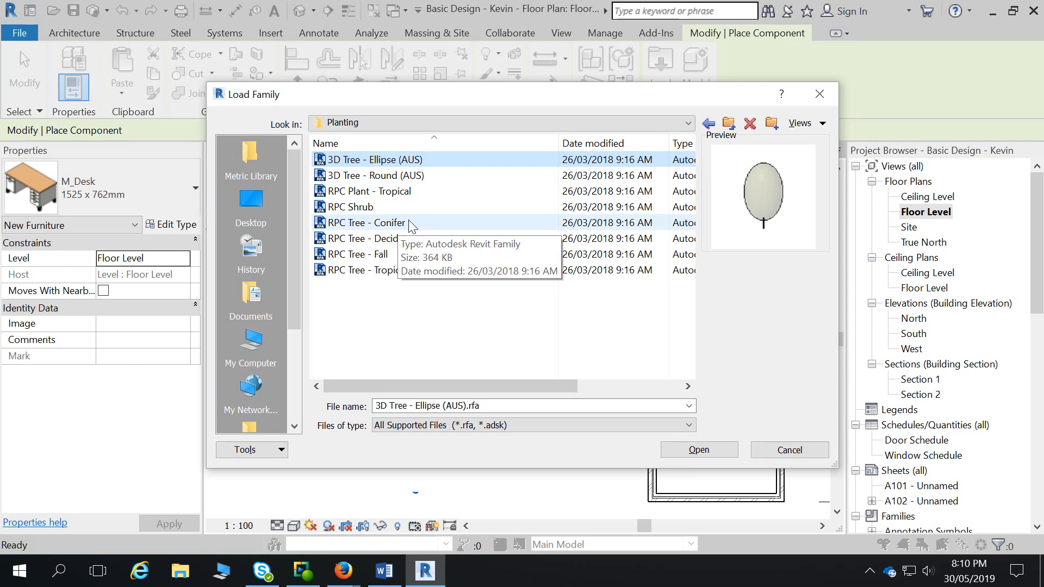
left_click(820, 95)
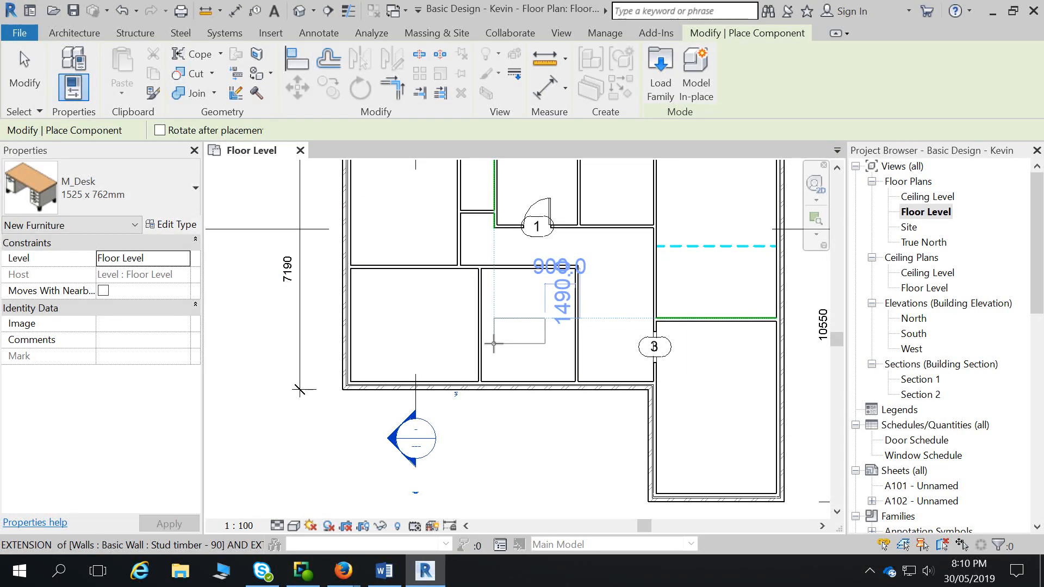
middle_click_drag(739, 425, 695, 321)
key("Escape")
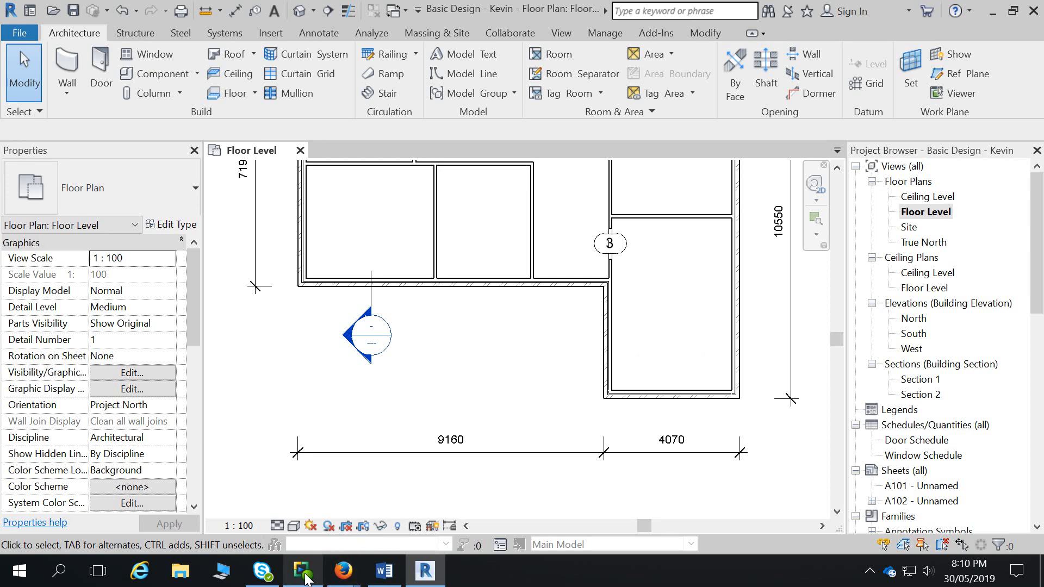
mouse_move(306, 579)
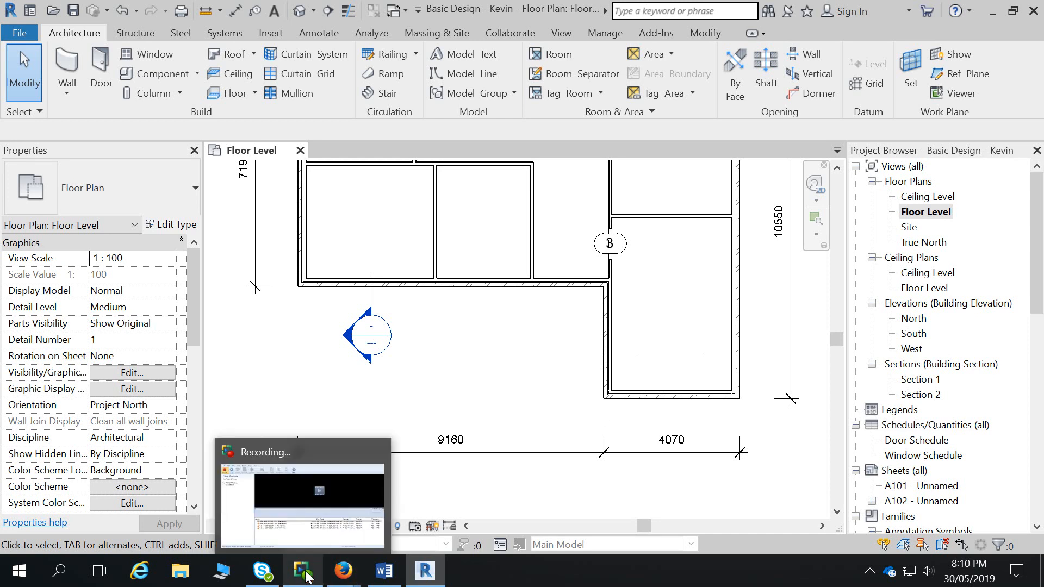
left_click(303, 567)
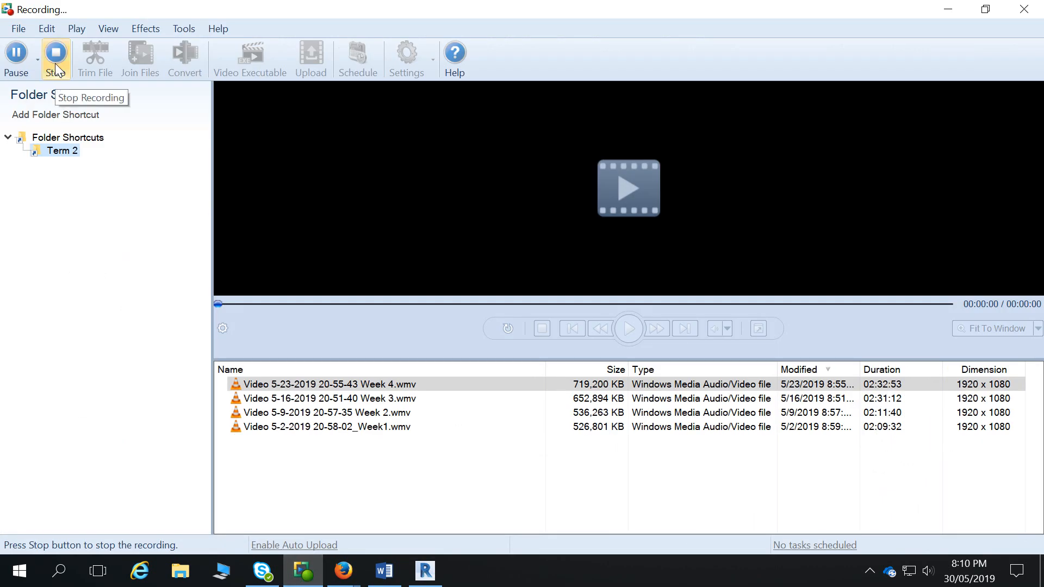
left_click(13, 57)
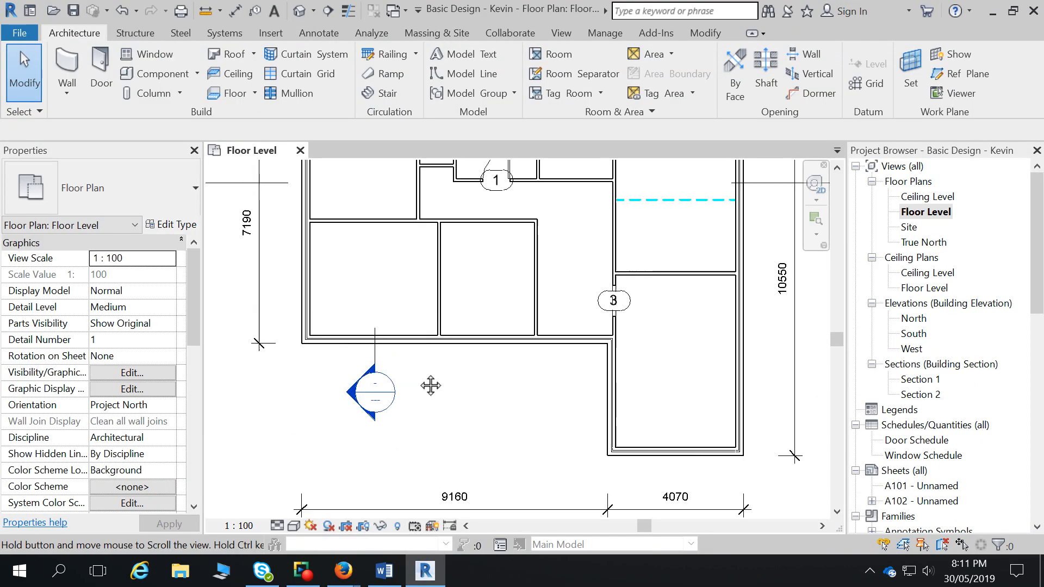
scroll(419, 376, "down", 2)
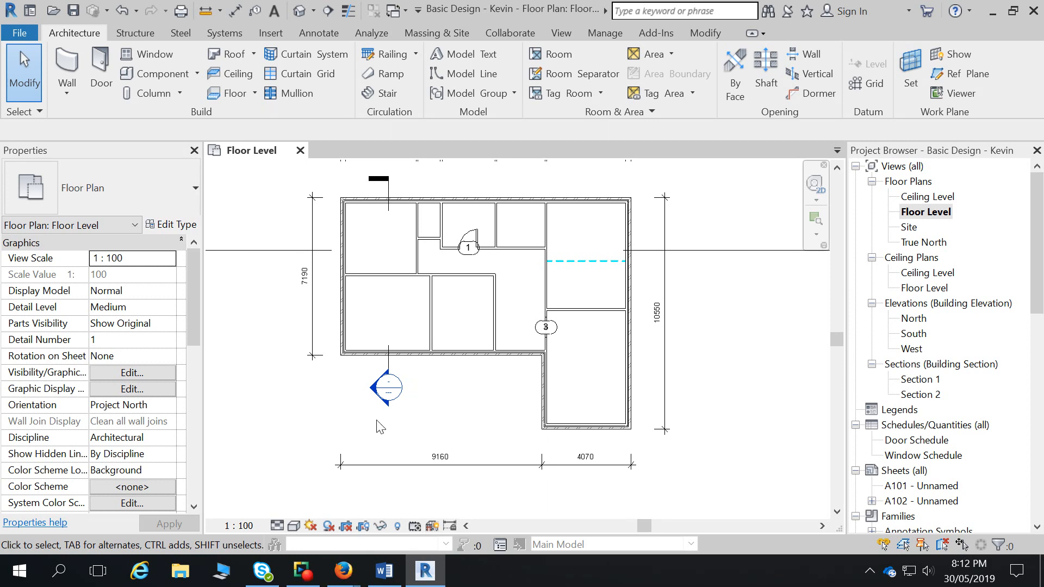
left_click(302, 571)
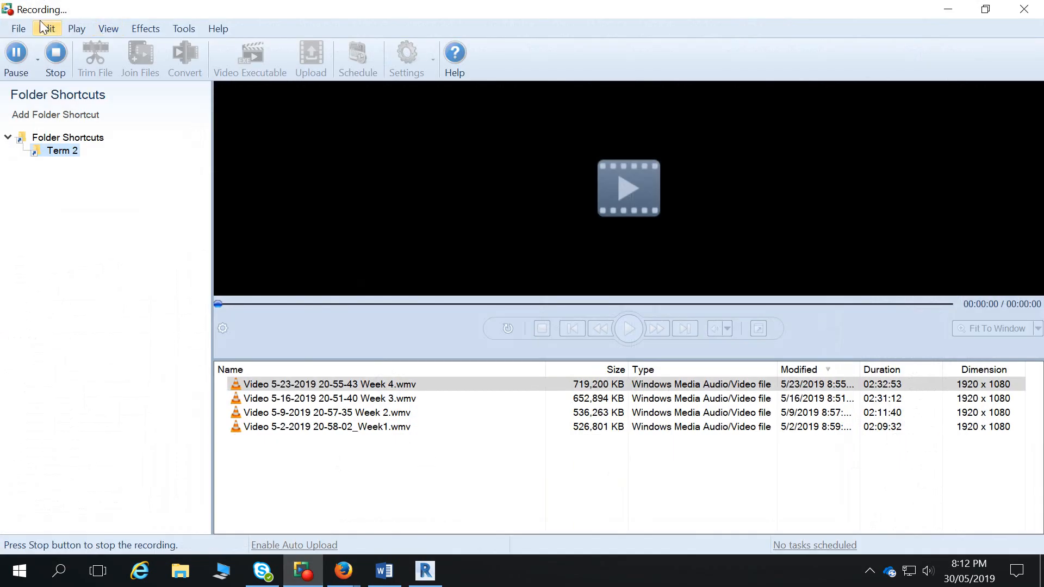